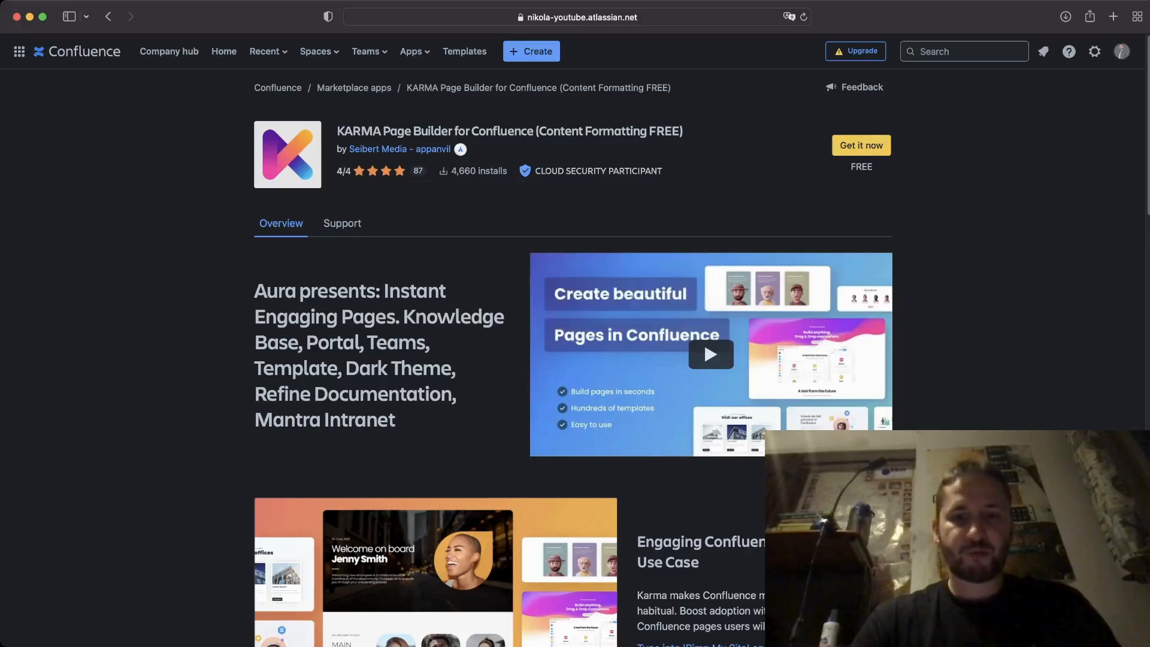
scroll(574, 360, "down", 15)
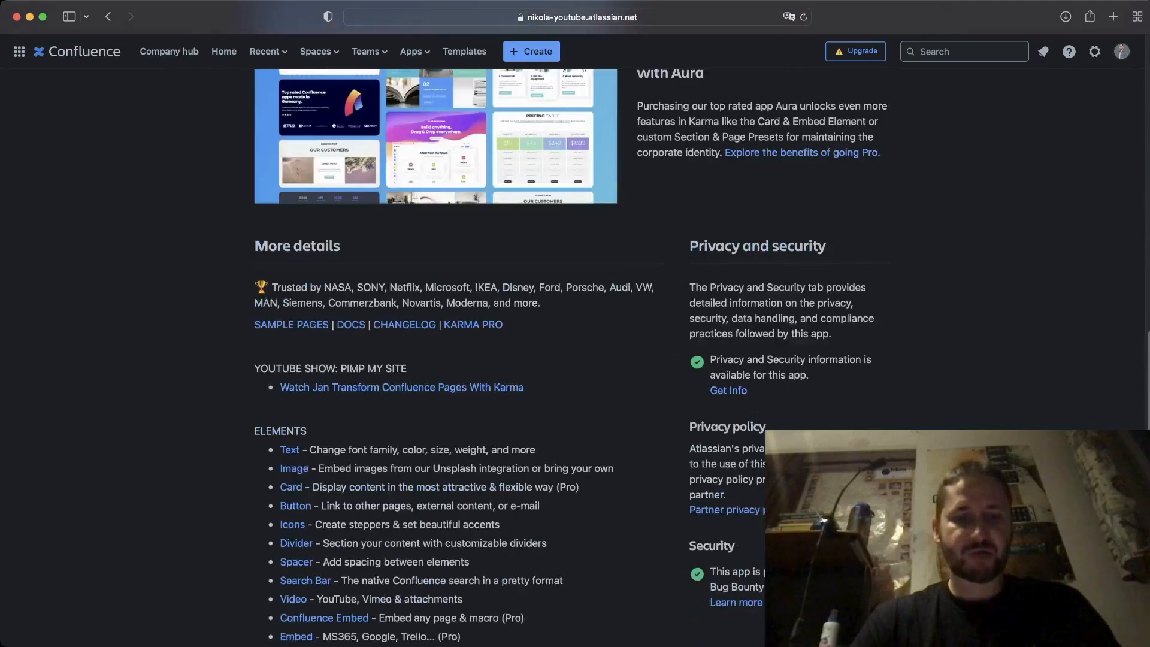
scroll(573, 360, "down", 6)
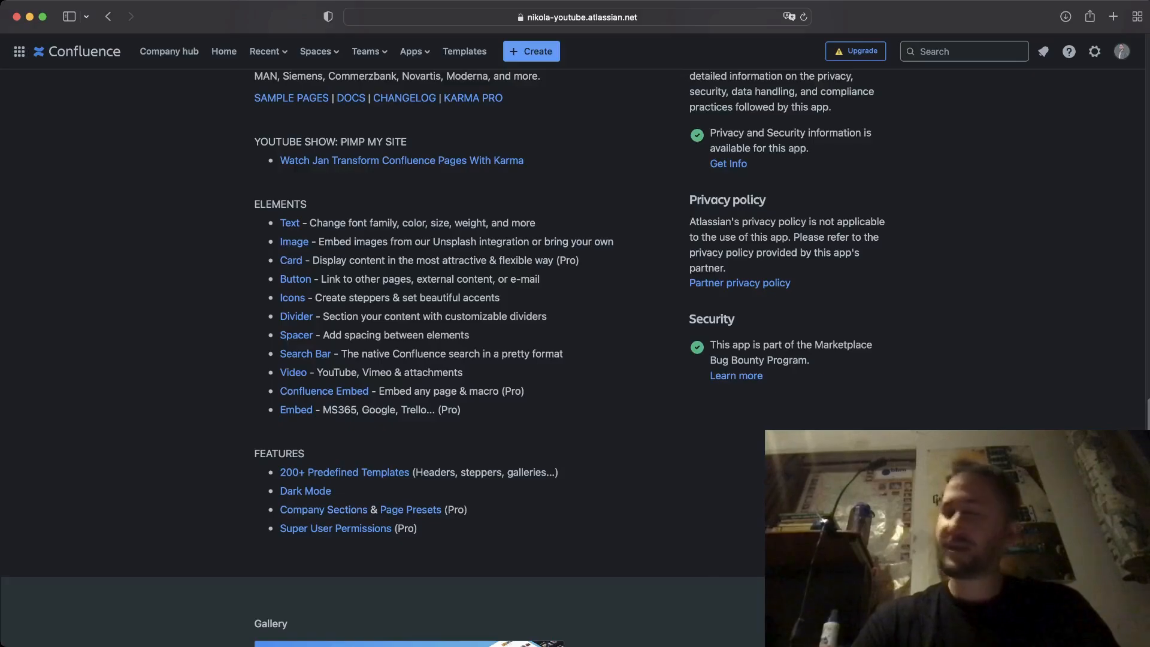
scroll(573, 358, "up", 15)
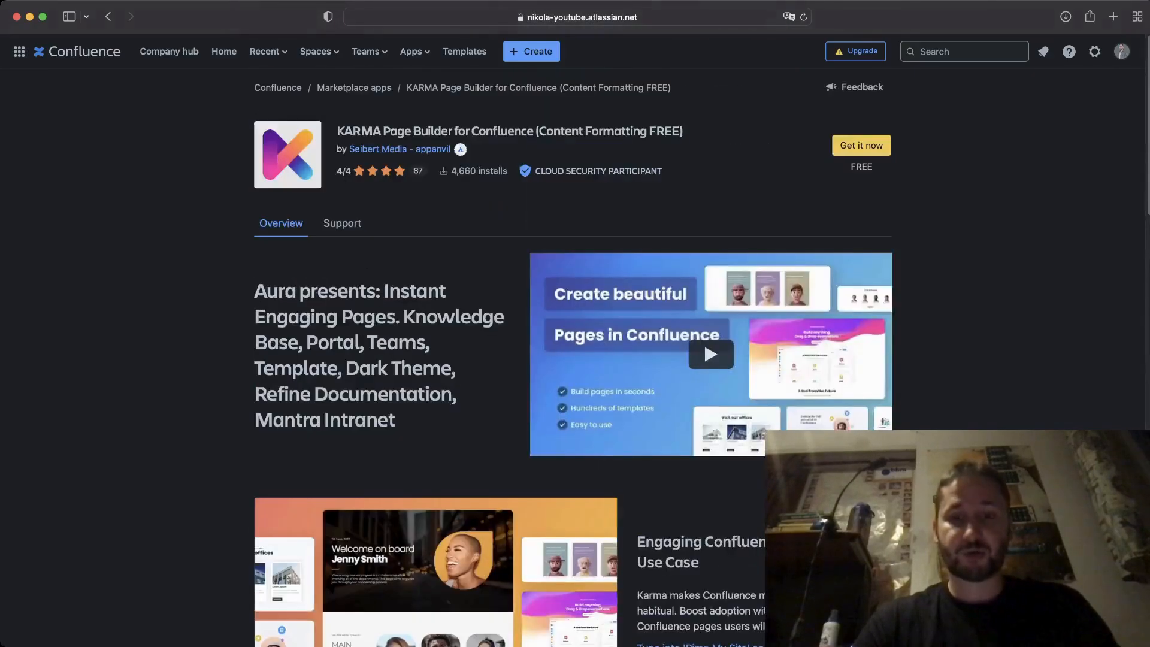
scroll(573, 357, "down", 5)
scroll(573, 357, "down", 2)
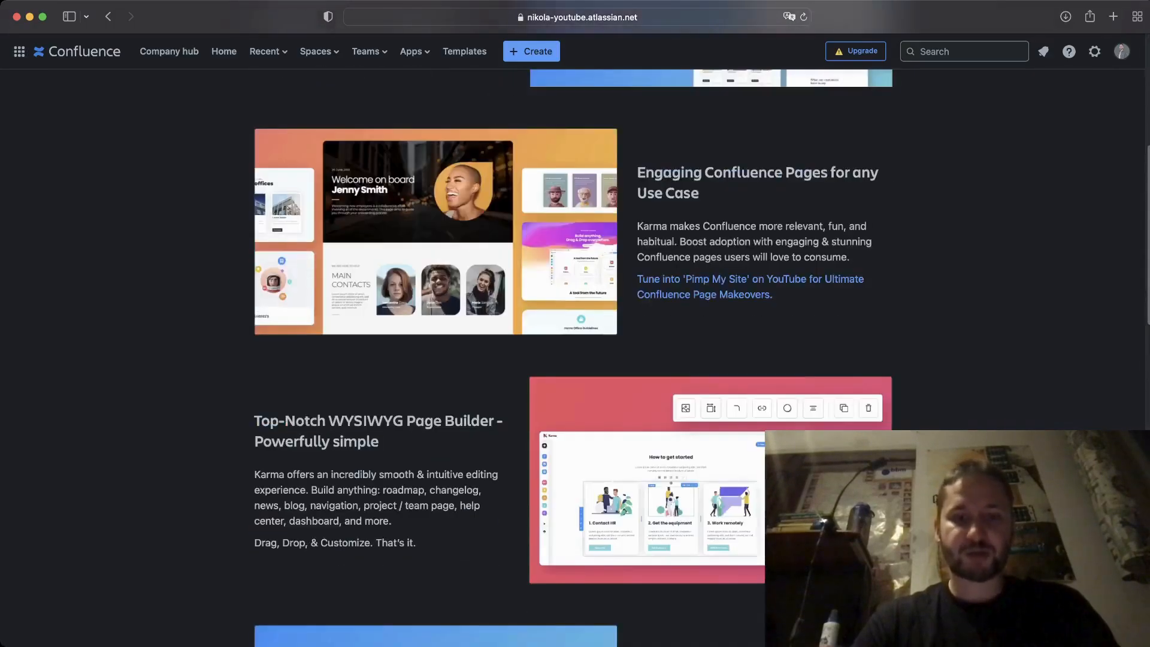
scroll(703, 340, "up", 6)
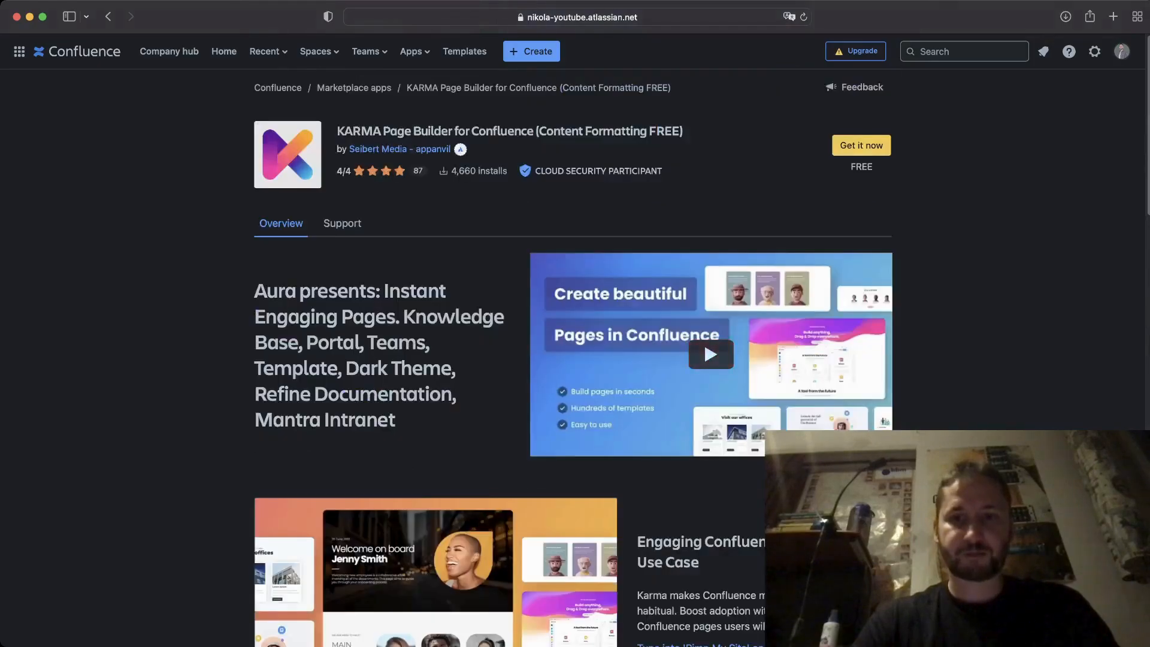
left_click(862, 145)
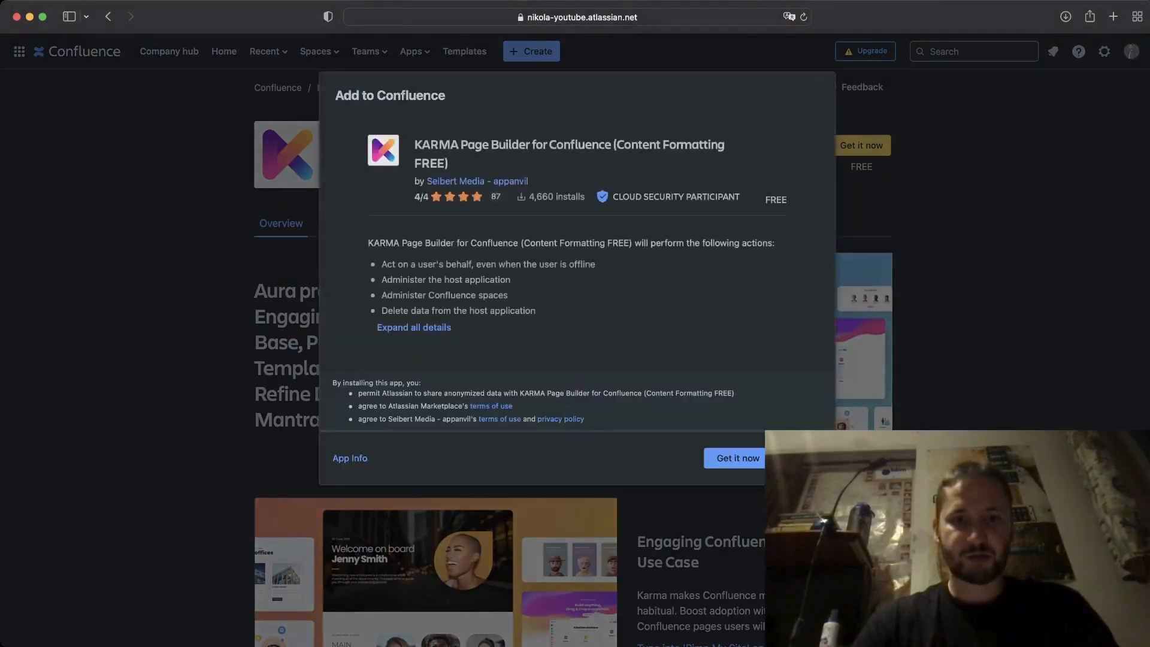
Confirm adding the free KARMA Page Builder app, then go to the Engineering space.
left_click(738, 458)
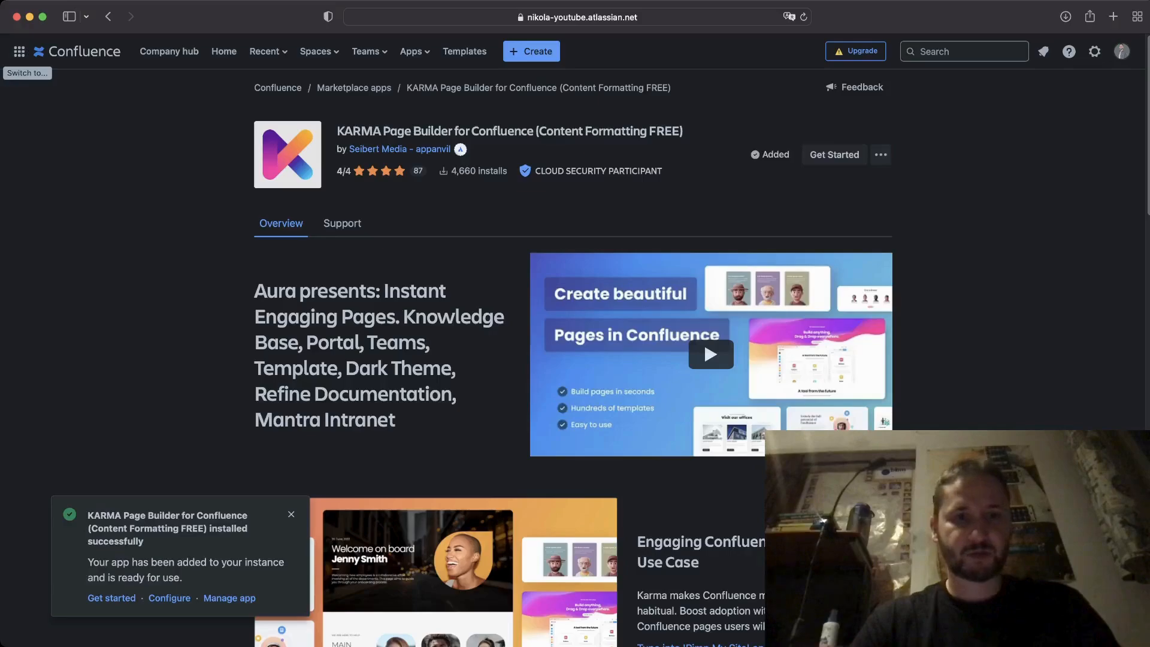
left_click(316, 52)
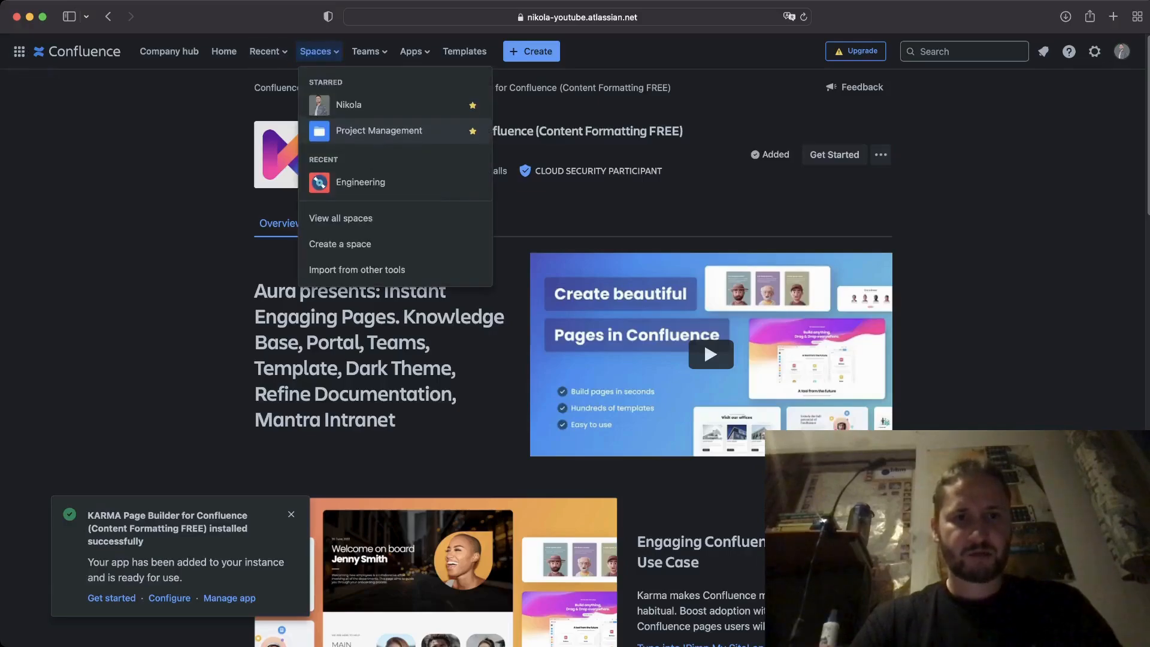
left_click(361, 182)
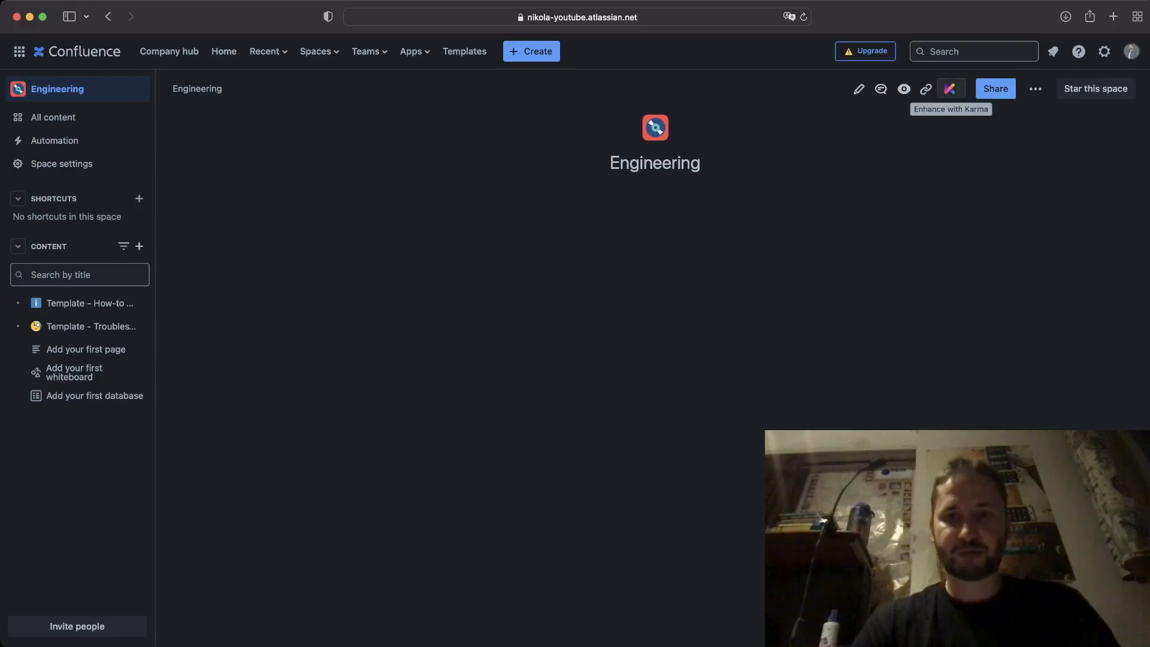
Open the Engineering page in the Karma page builder and browse the General presets.
left_click(951, 88)
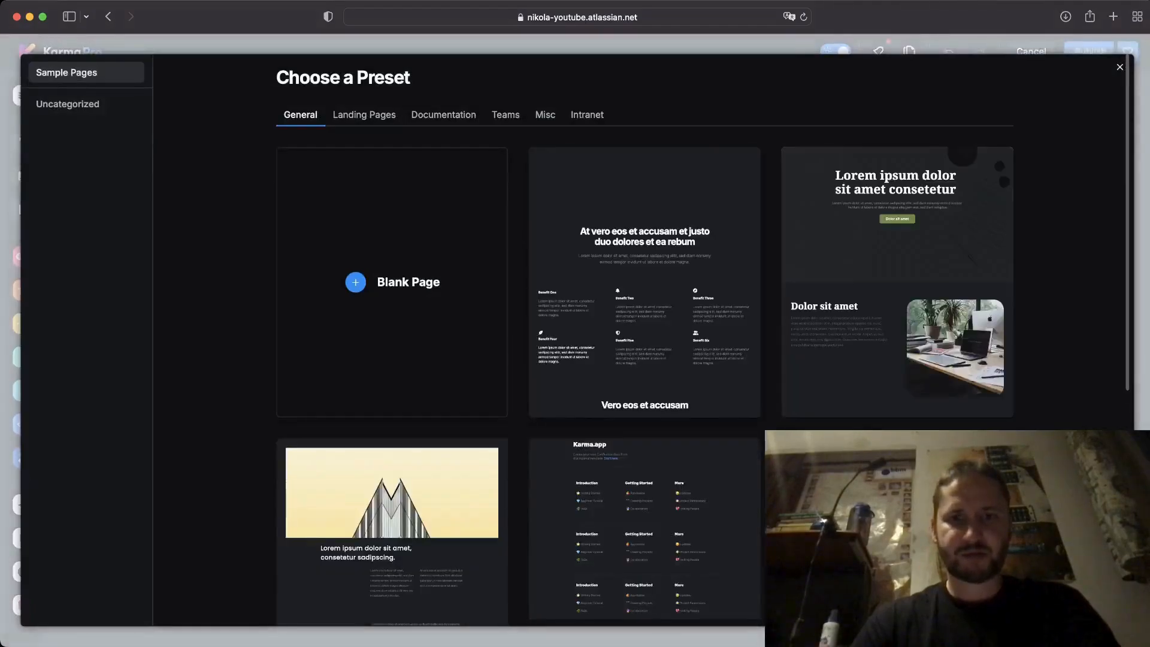
scroll(644, 335, "down", 2)
scroll(645, 336, "down", 5)
scroll(644, 335, "up", 5)
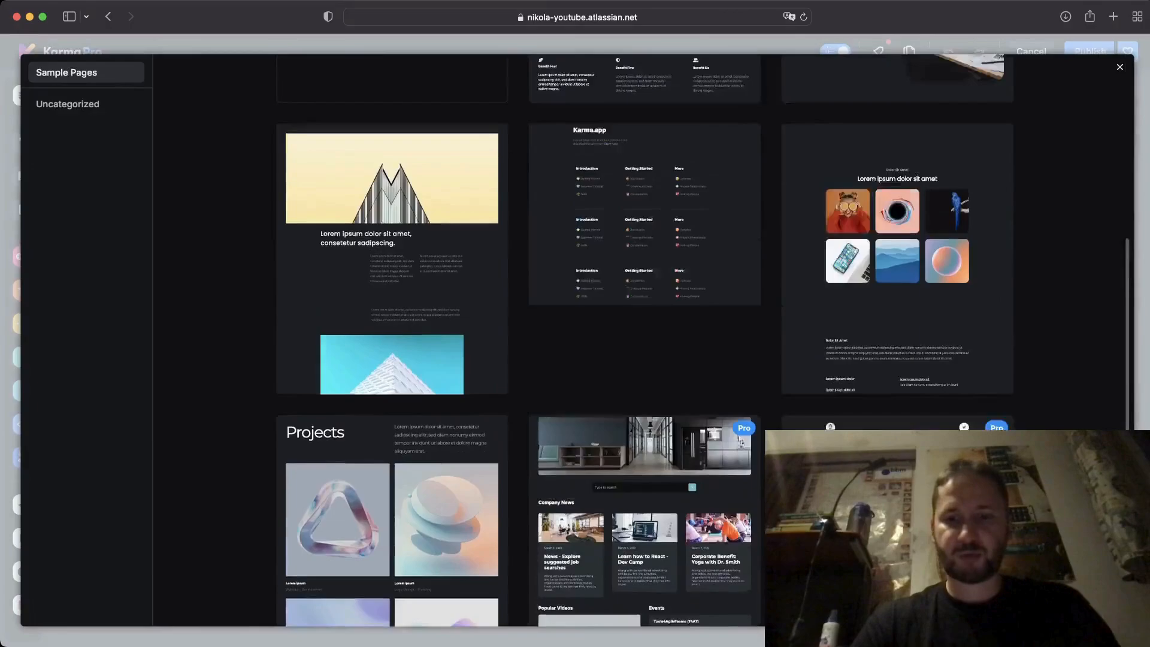
scroll(645, 335, "up", 2)
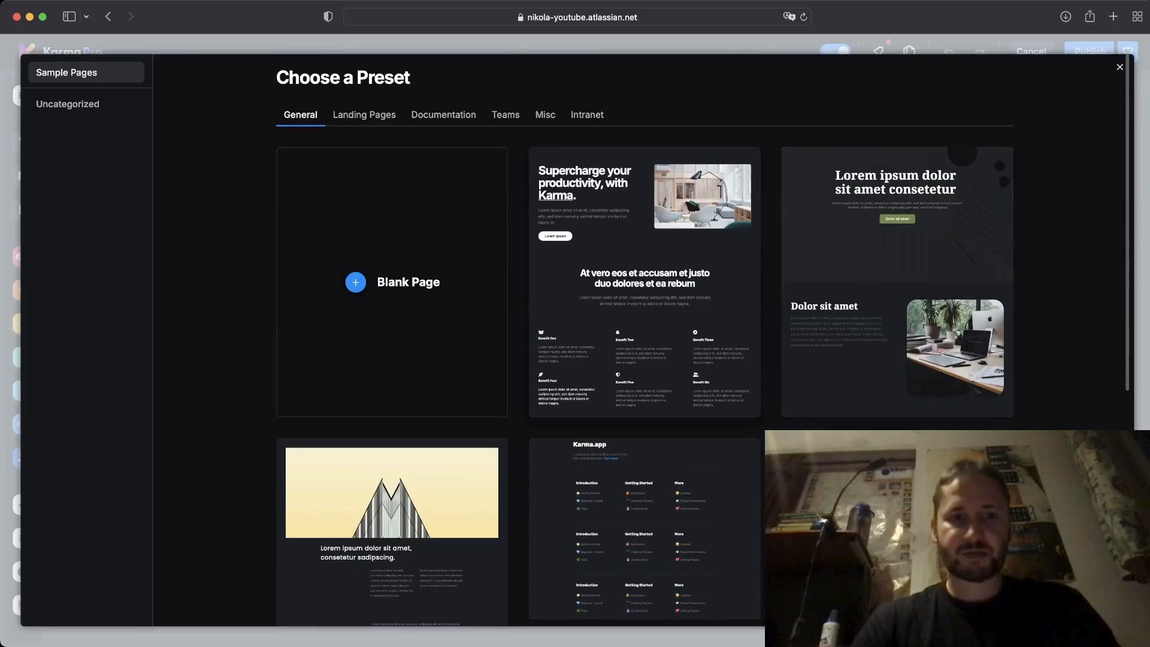
scroll(645, 335, "down", 8)
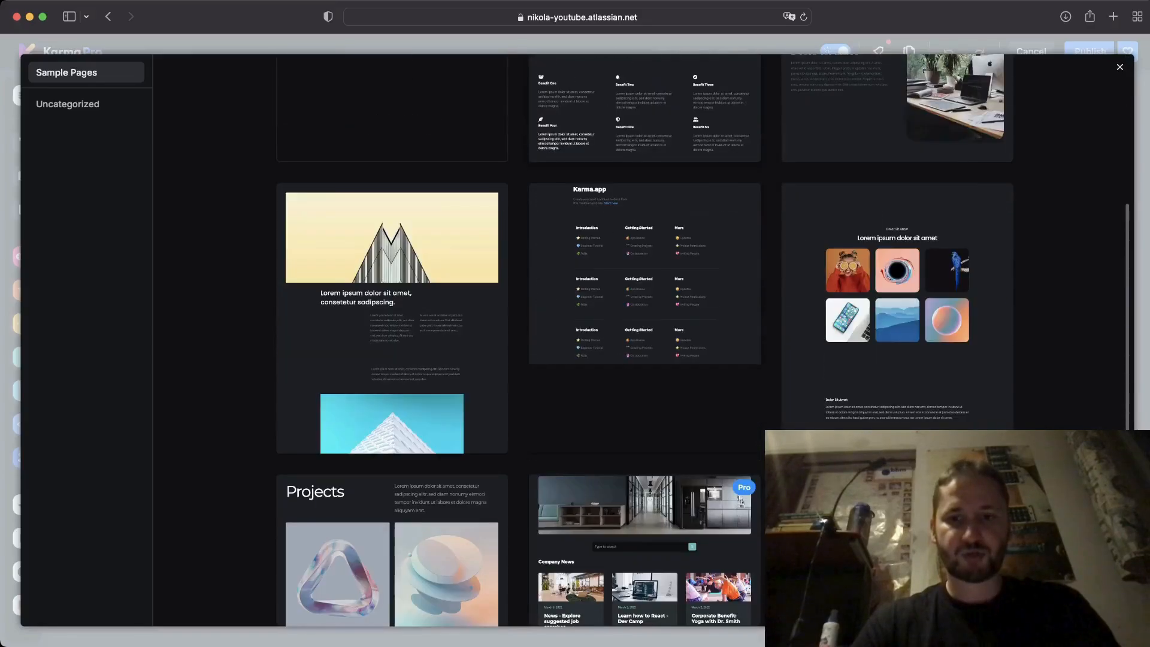
scroll(644, 335, "down", 1)
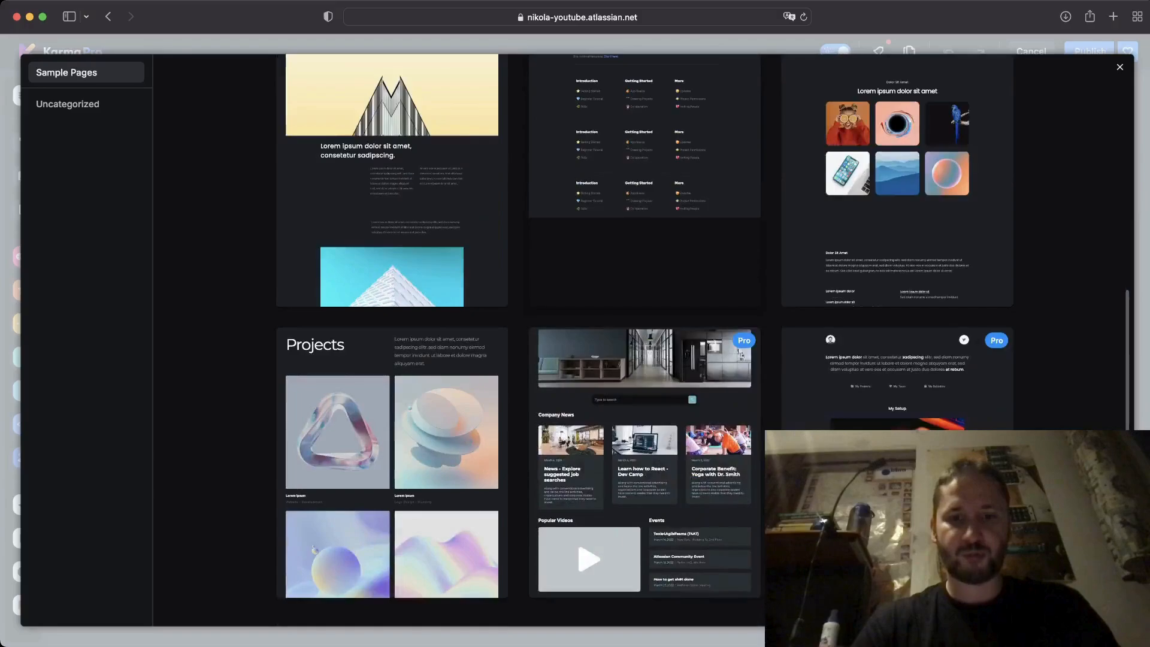
scroll(645, 336, "up", 9)
Look through the Landing Pages and Documentation presets and start from 'Find your answer'.
left_click(364, 115)
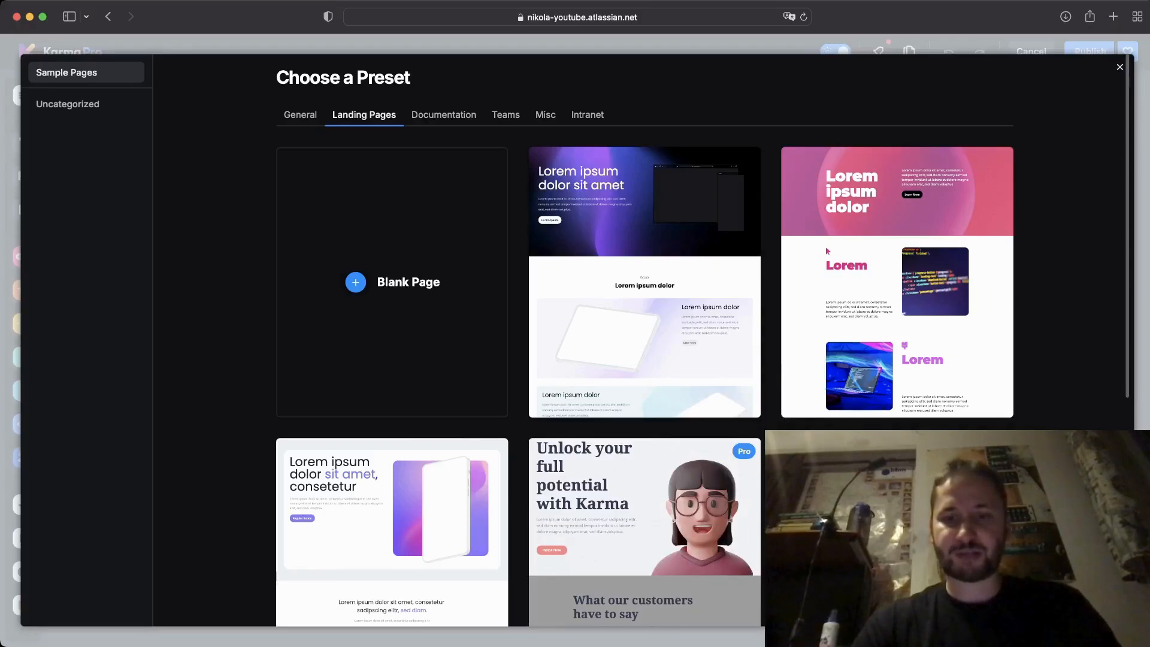
scroll(828, 251, "down", 6)
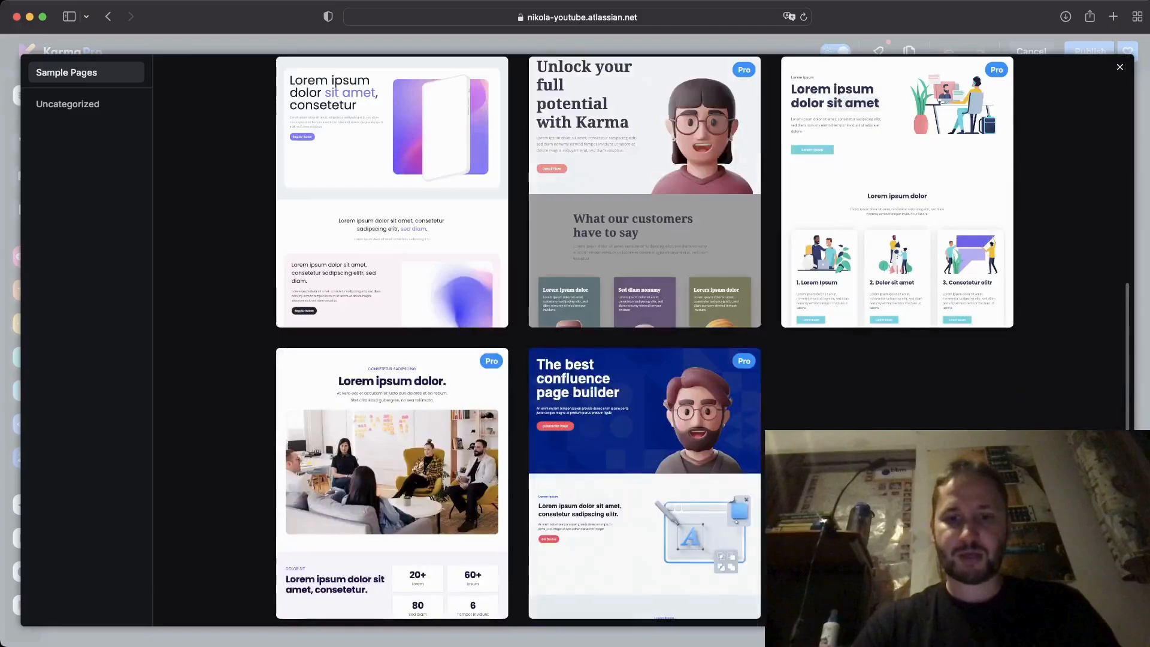
scroll(828, 251, "up", 6)
left_click(443, 114)
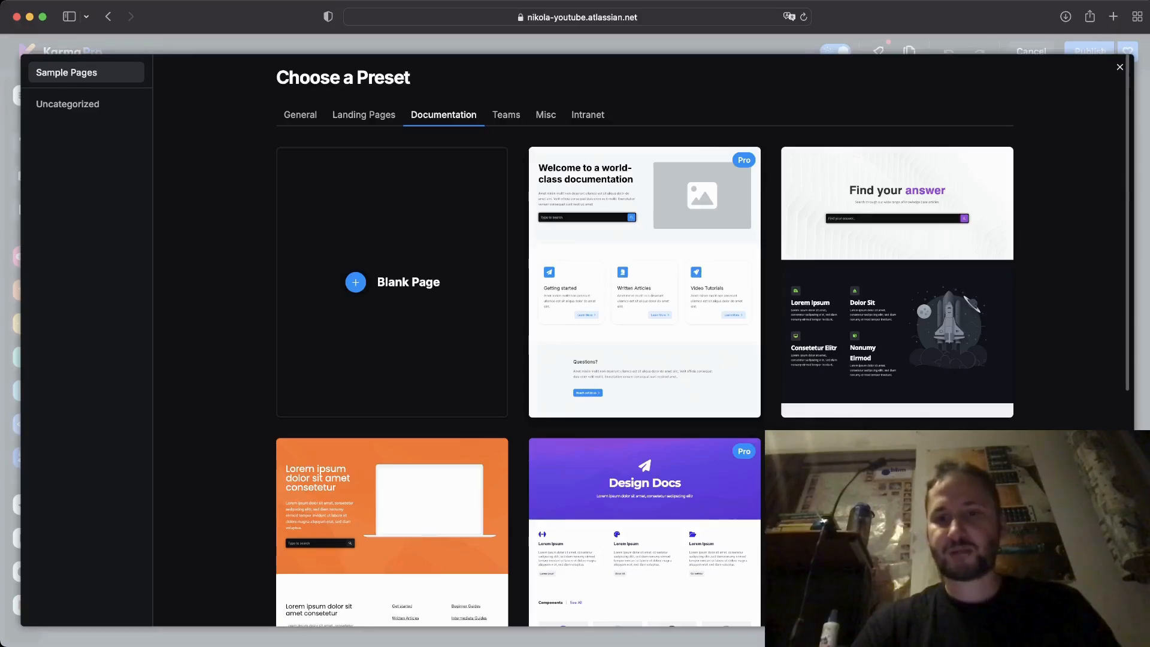
scroll(644, 342, "down", 4)
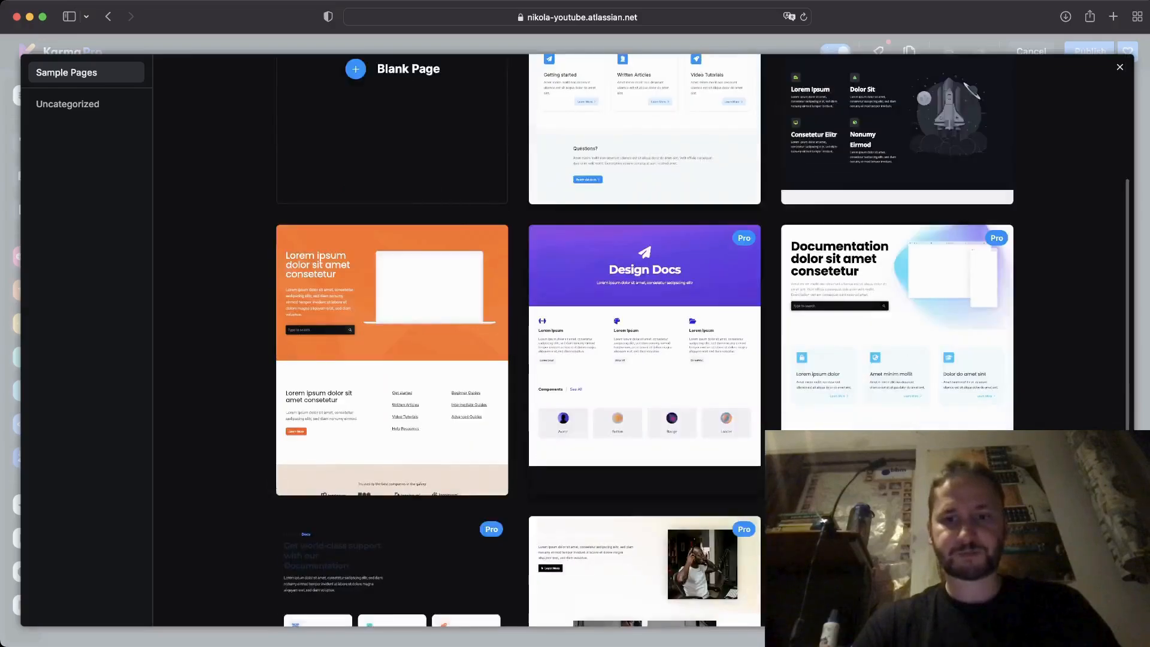
scroll(645, 341, "down", 4)
scroll(644, 342, "up", 8)
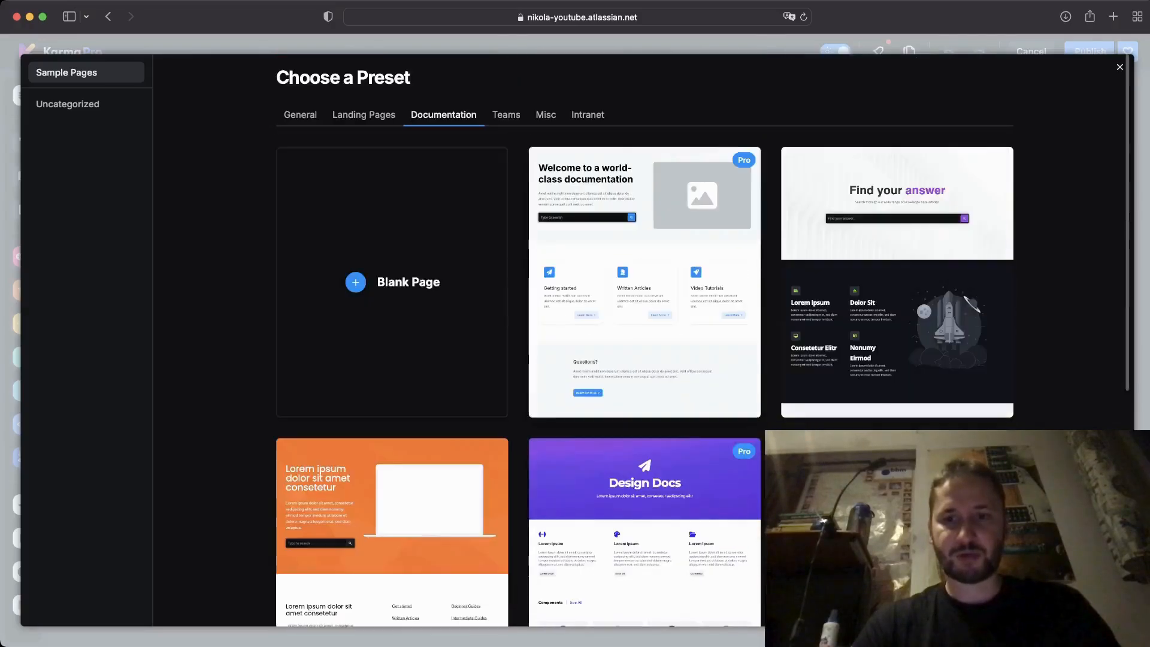
left_click(897, 281)
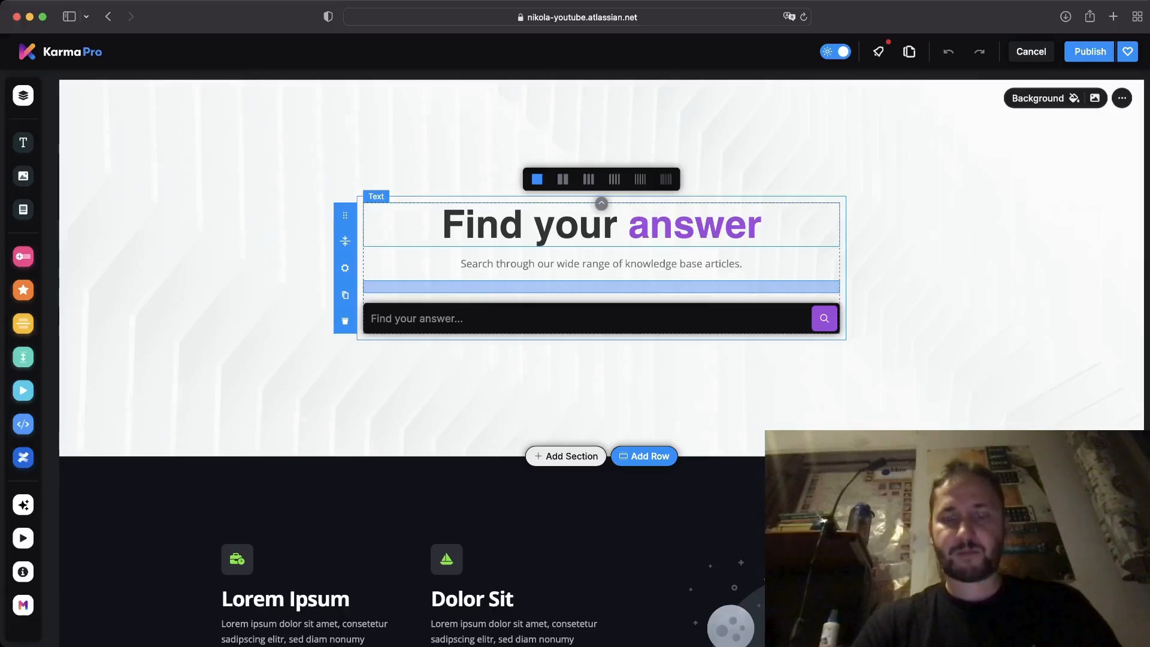
Change the hero heading from 'Find your answer' to 'Find your pages'.
left_click(443, 225)
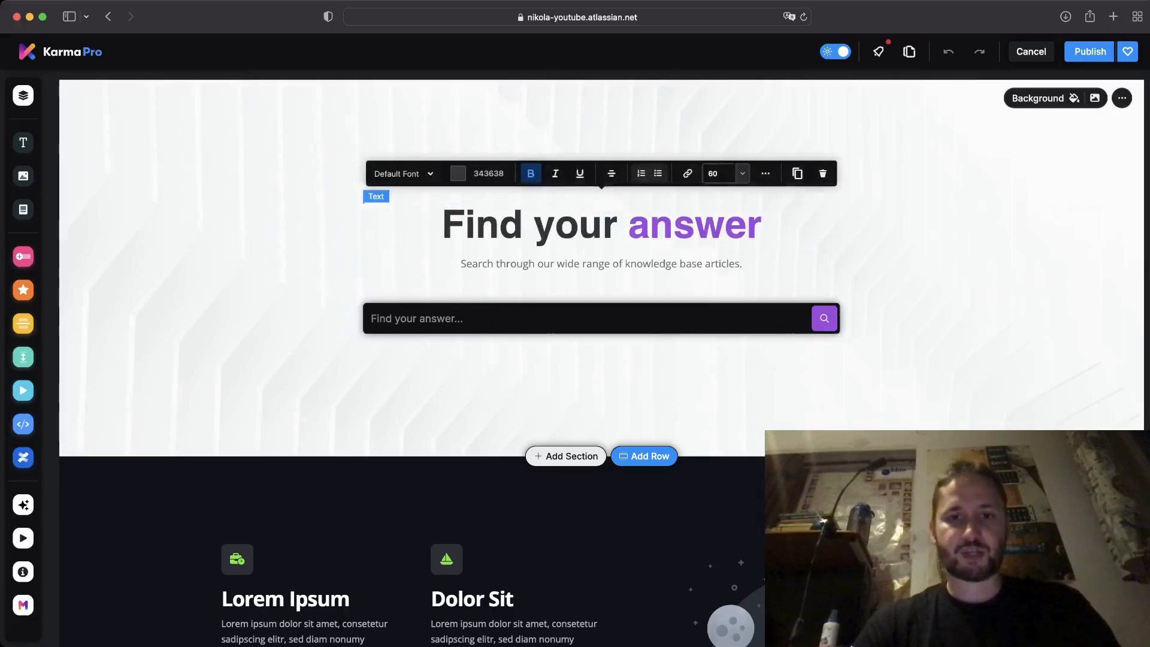
key("shift+Left")
key("shift+Left")
key("shift+Left")
key("shift+Left")
key("shift+Left")
key("shift+Left")
key("shift+Left")
key("shift+Left")
key("shift+Left")
key("shift+Left")
key("shift+Left")
key("shift+Left")
key("shift+Left")
key("shift+Left")
key("shift+Left")
key("shift+Left")
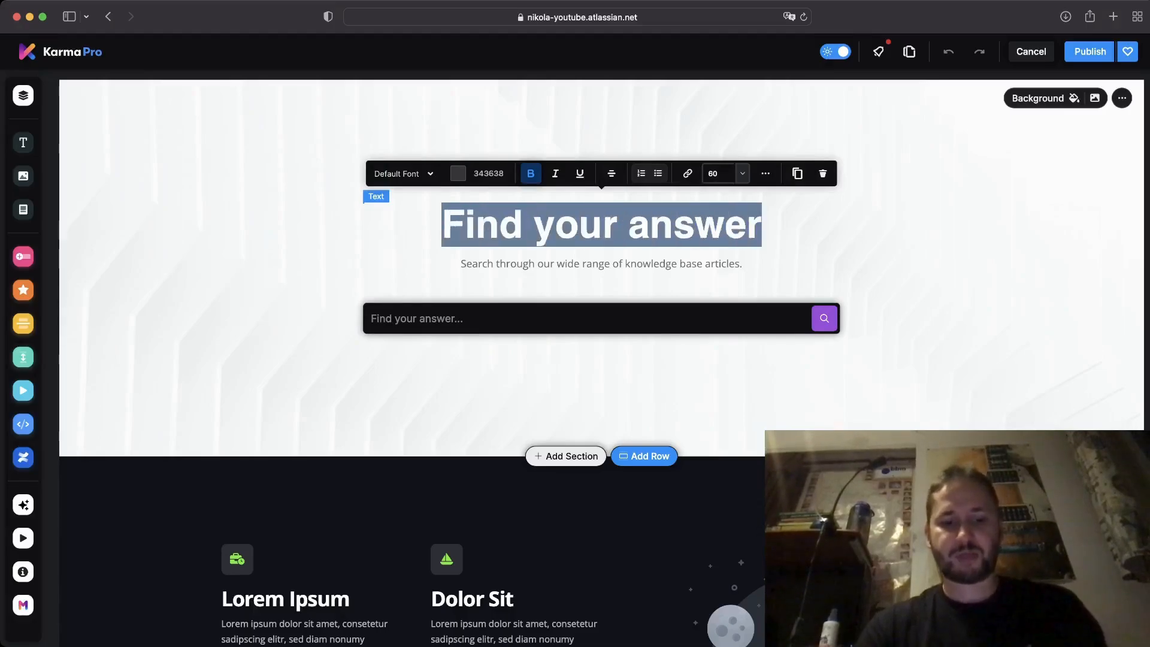
type("Find your")
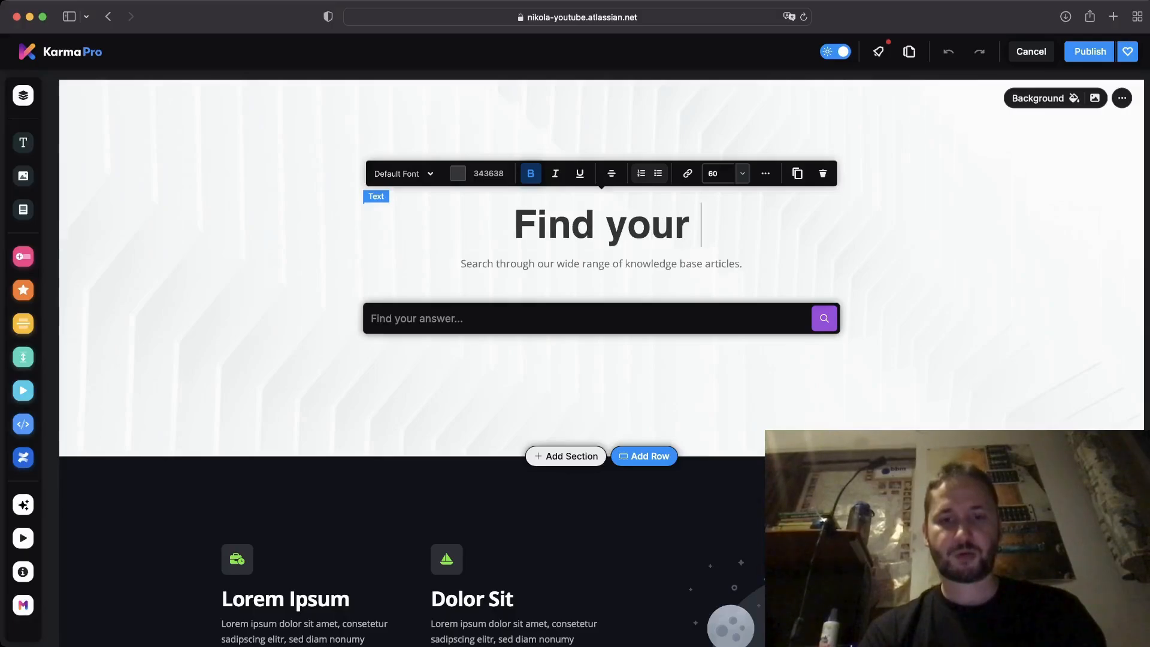
type("pages")
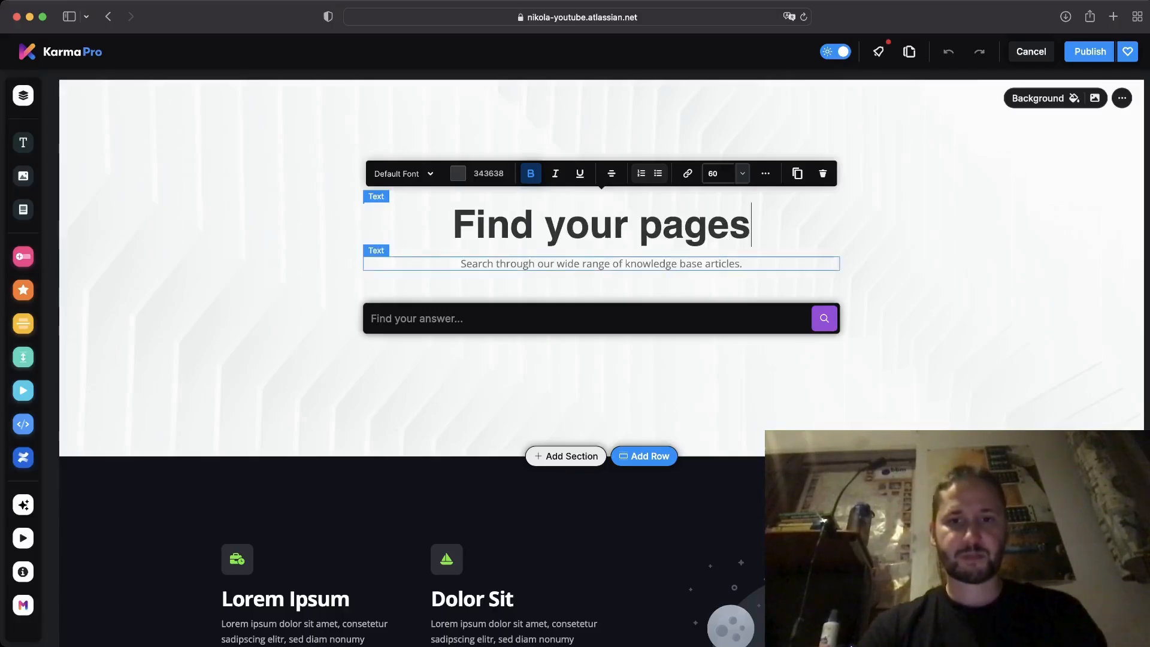
Replace the subtitle with 'Search for API references, code snippets...etc'.
triple_click(602, 264)
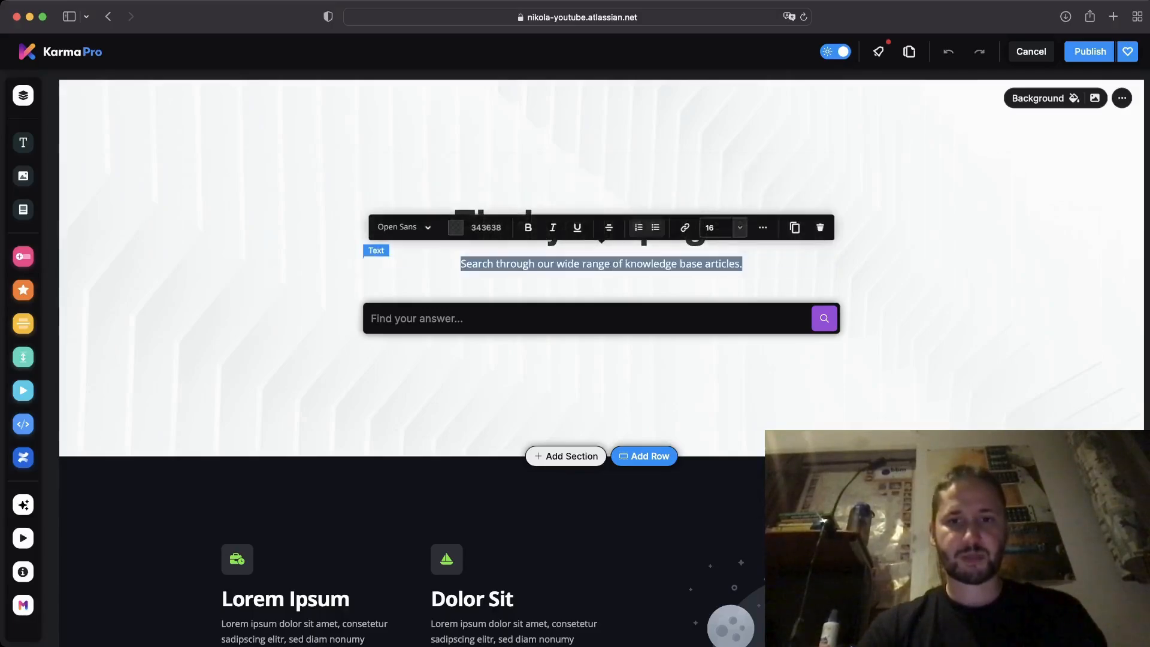
type("Search fou")
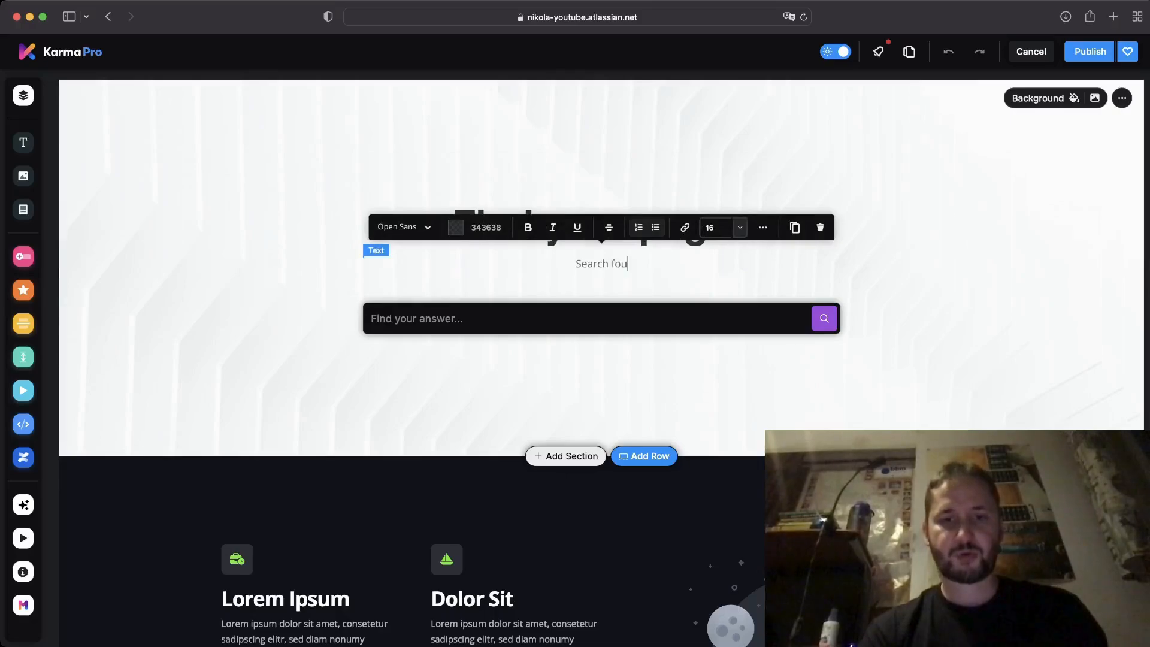
key("BackSpace")
type("r A")
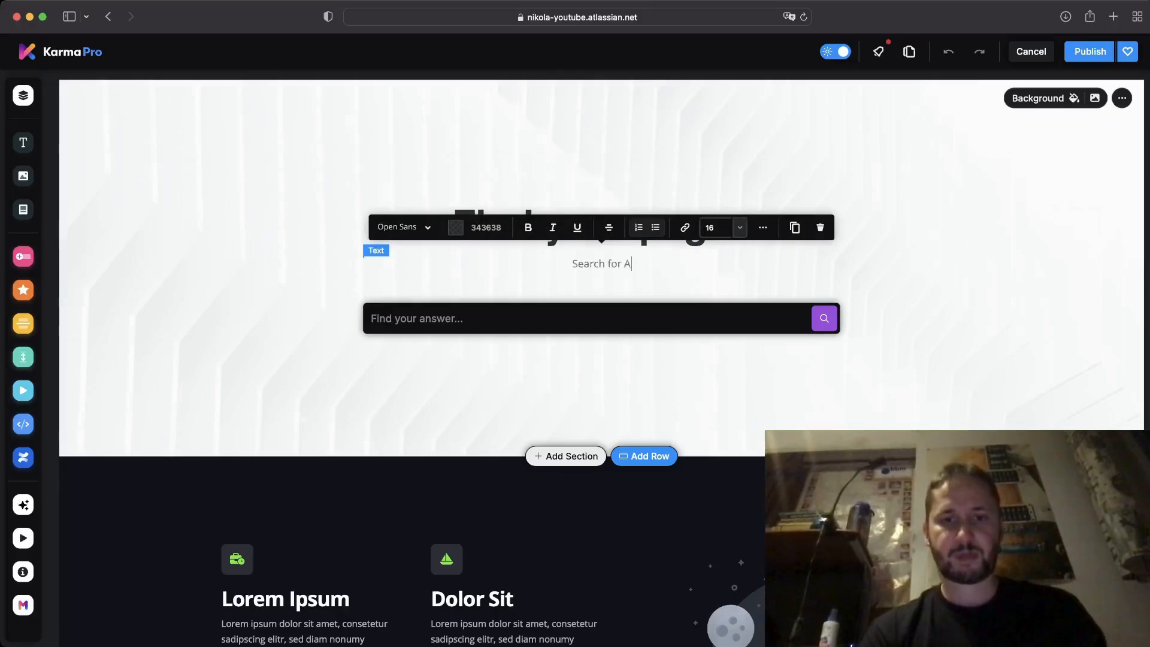
type("PI referen")
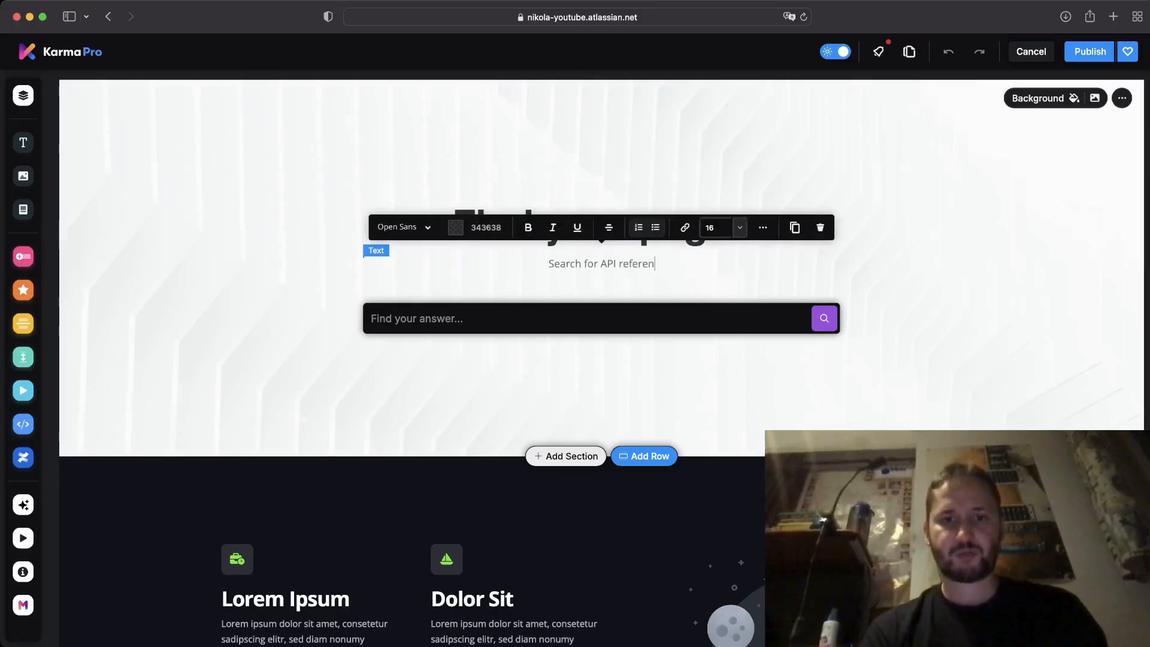
type("ces, ")
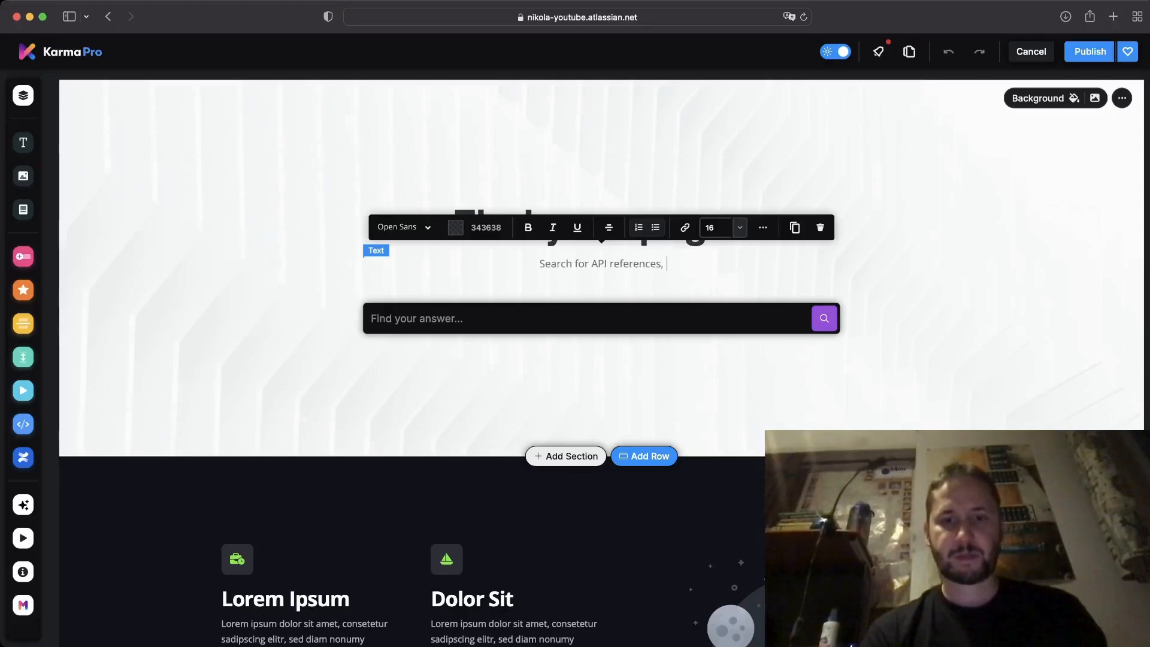
type("code snipp")
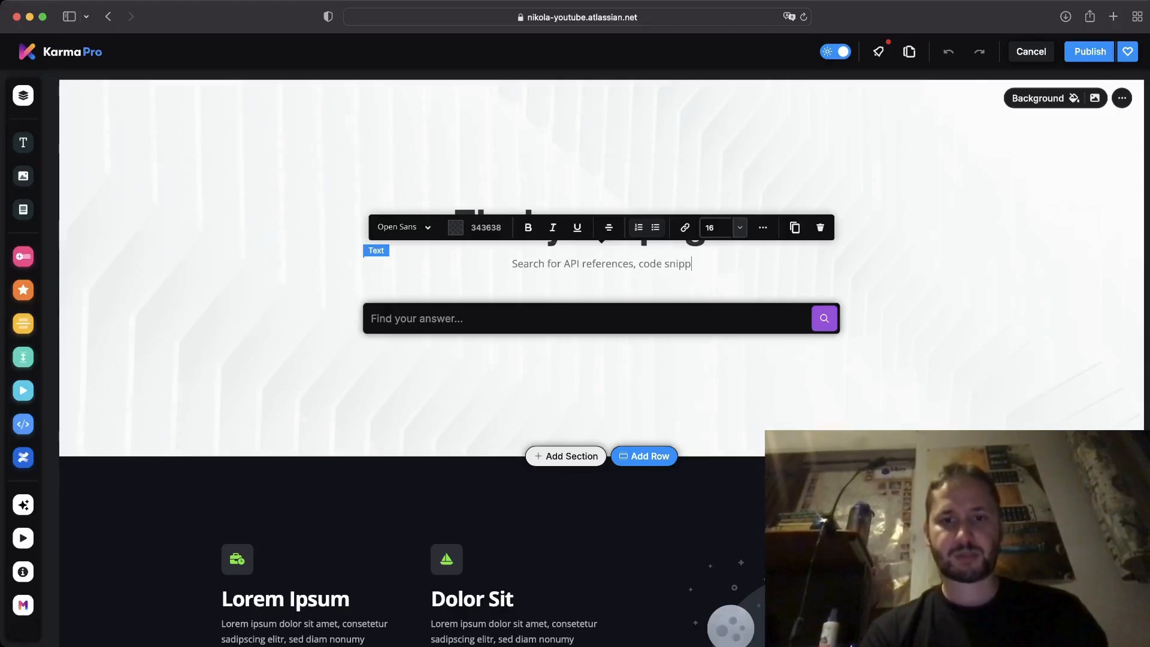
type("ets...etc")
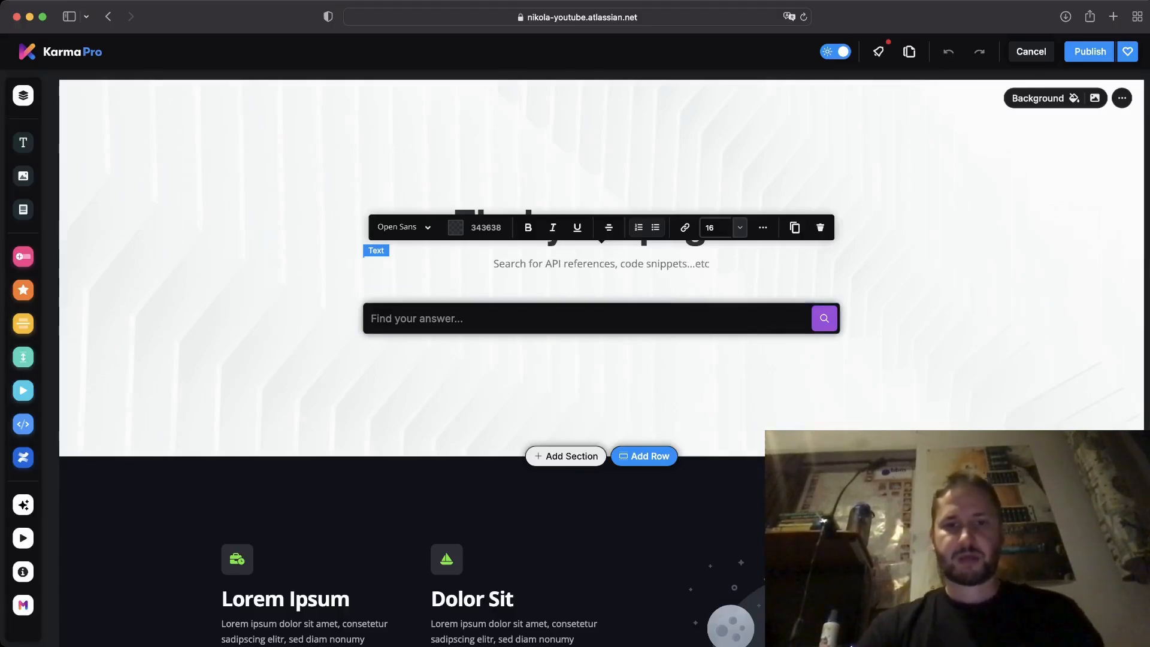
left_click(602, 389)
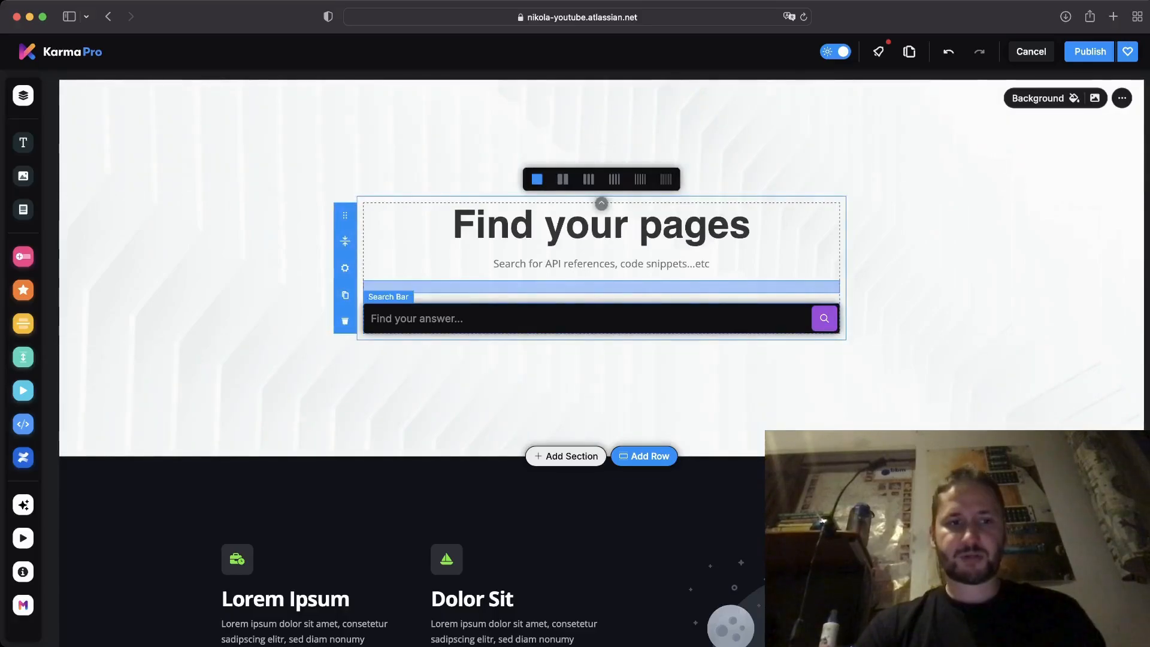
Delete the purple-button search bar and drop the Circular search bar under the subtitle.
mouse_move(24, 258)
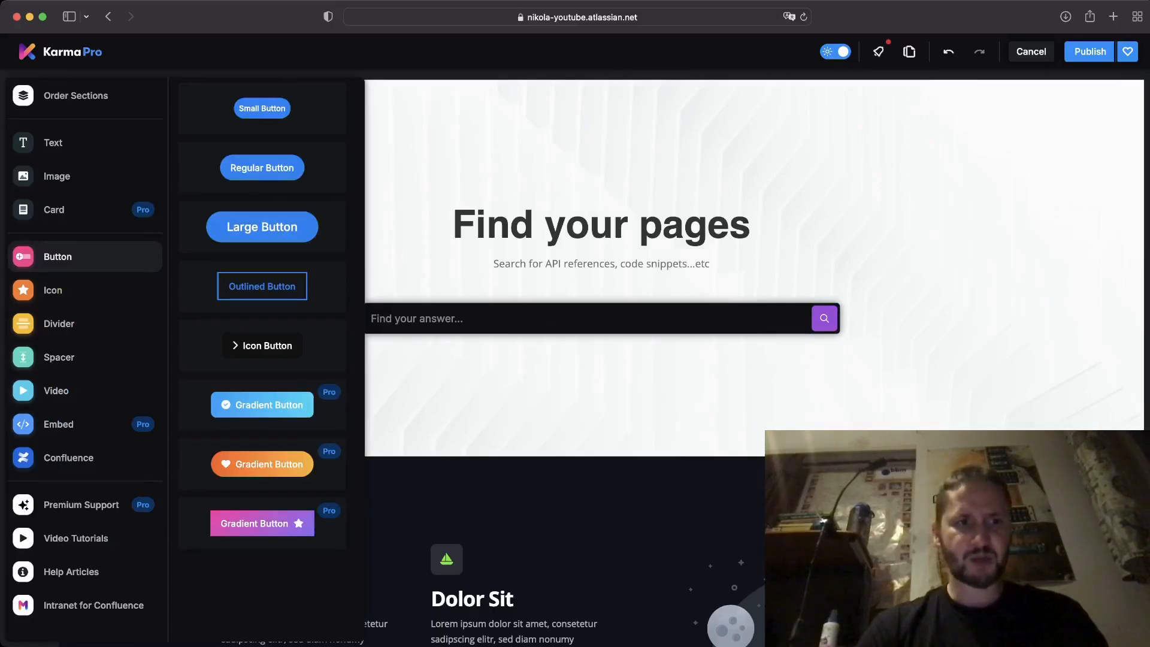
mouse_move(54, 209)
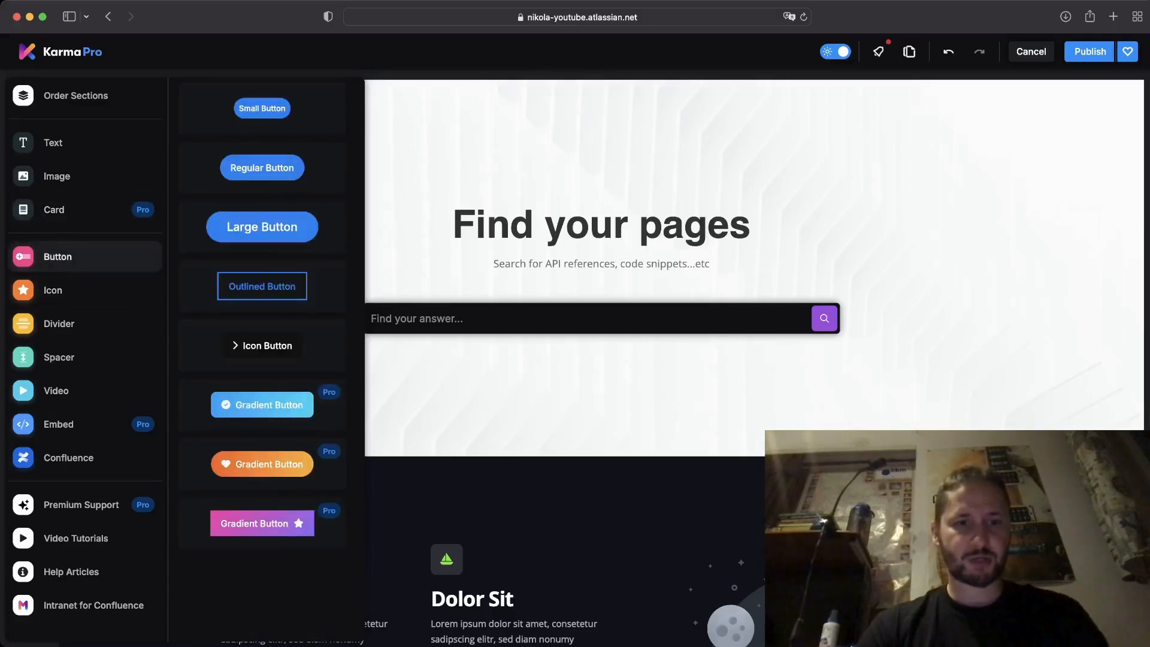
mouse_move(54, 290)
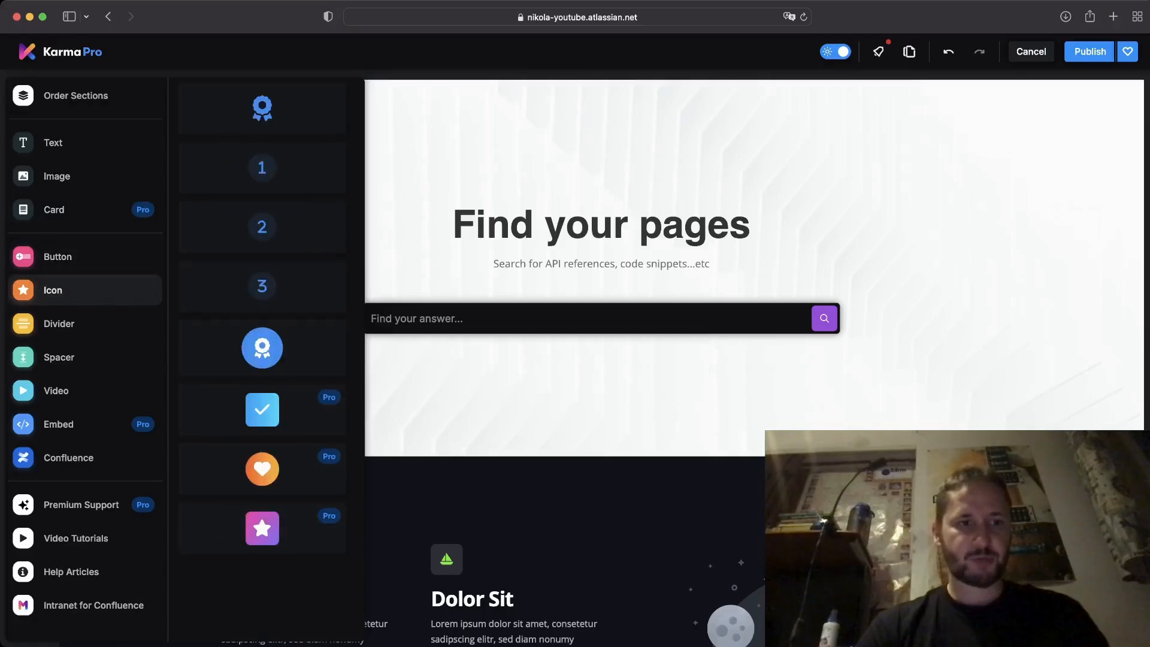
mouse_move(54, 357)
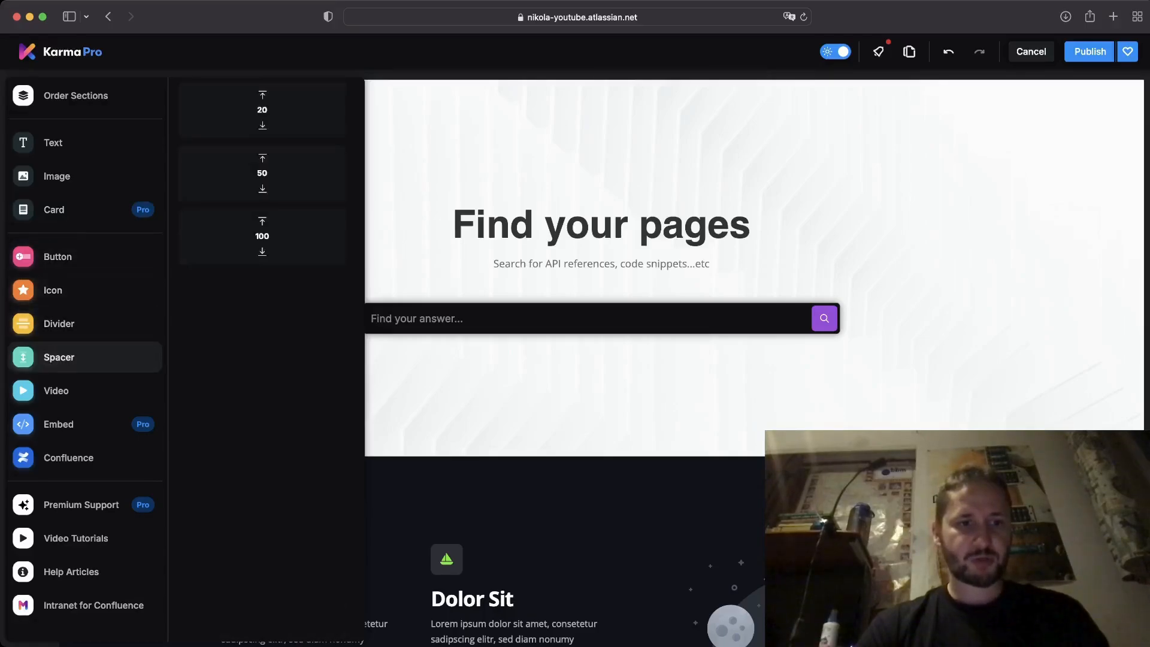
mouse_move(53, 458)
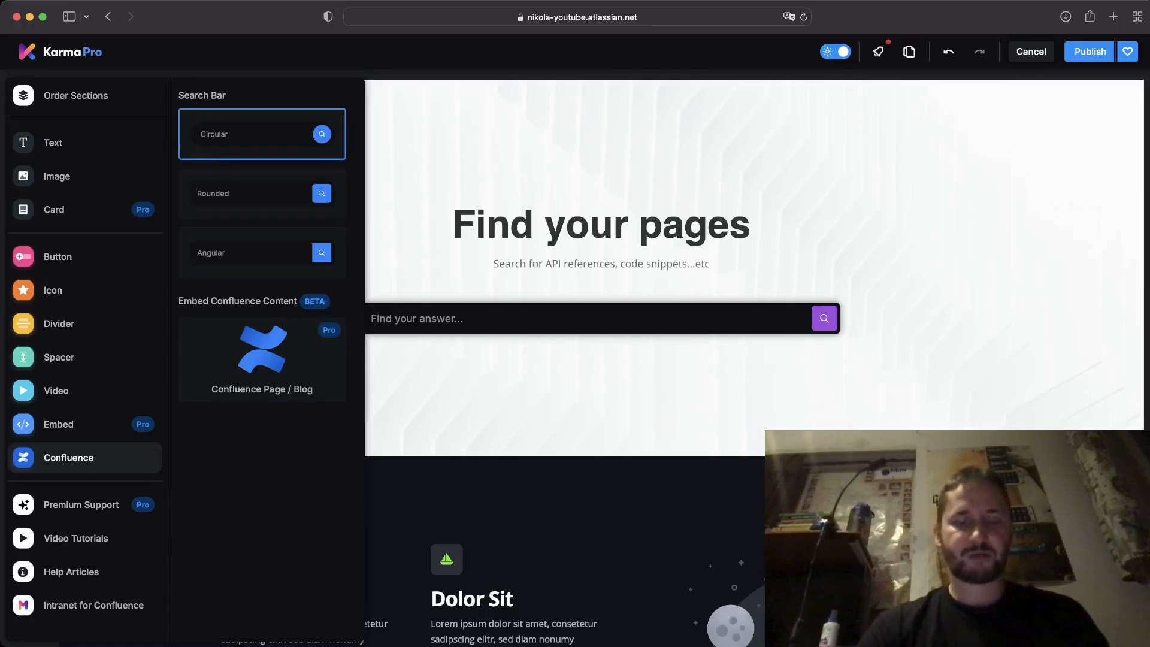
left_click(515, 319)
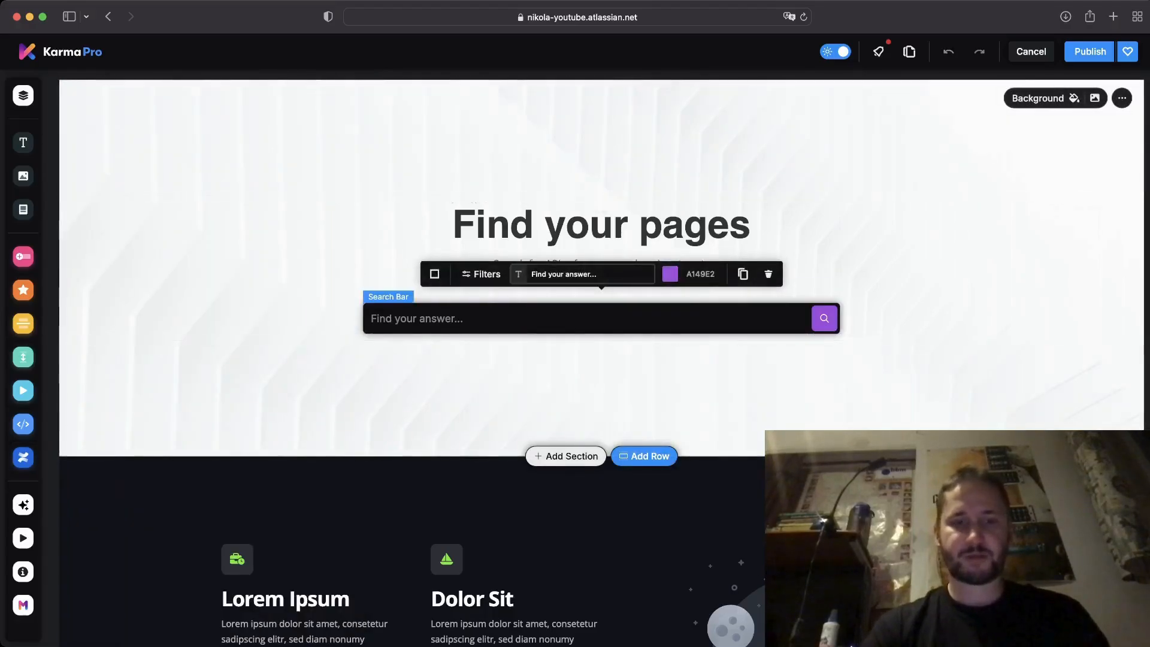
key("Delete")
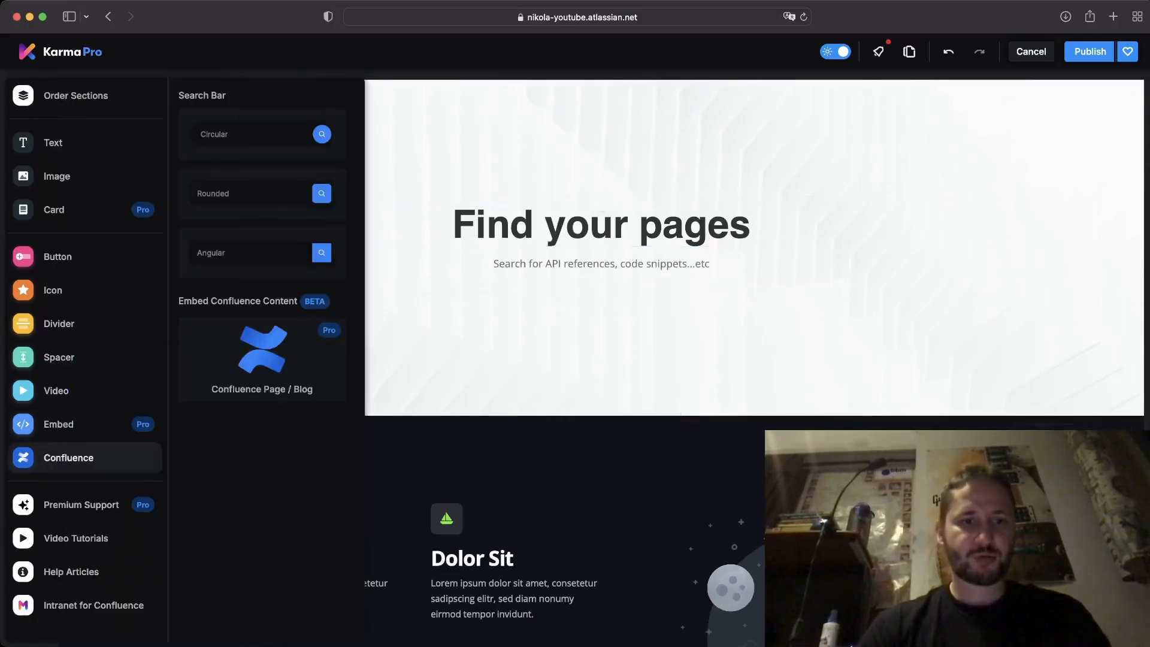
left_click_drag(261, 134, 601, 318)
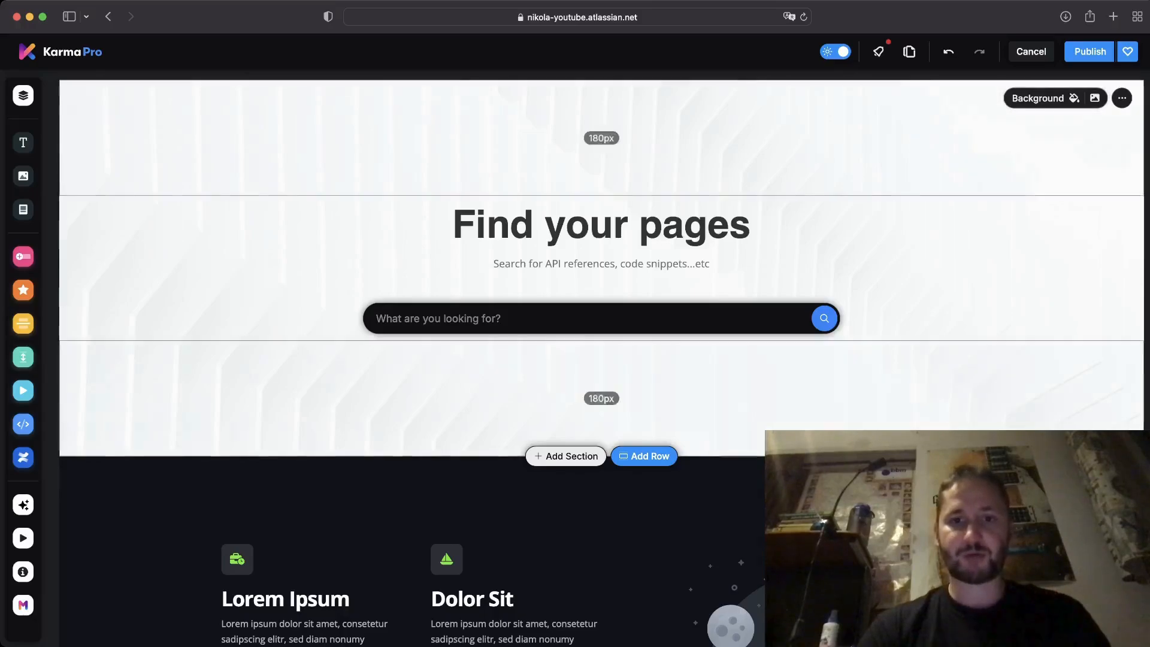
left_click(751, 225)
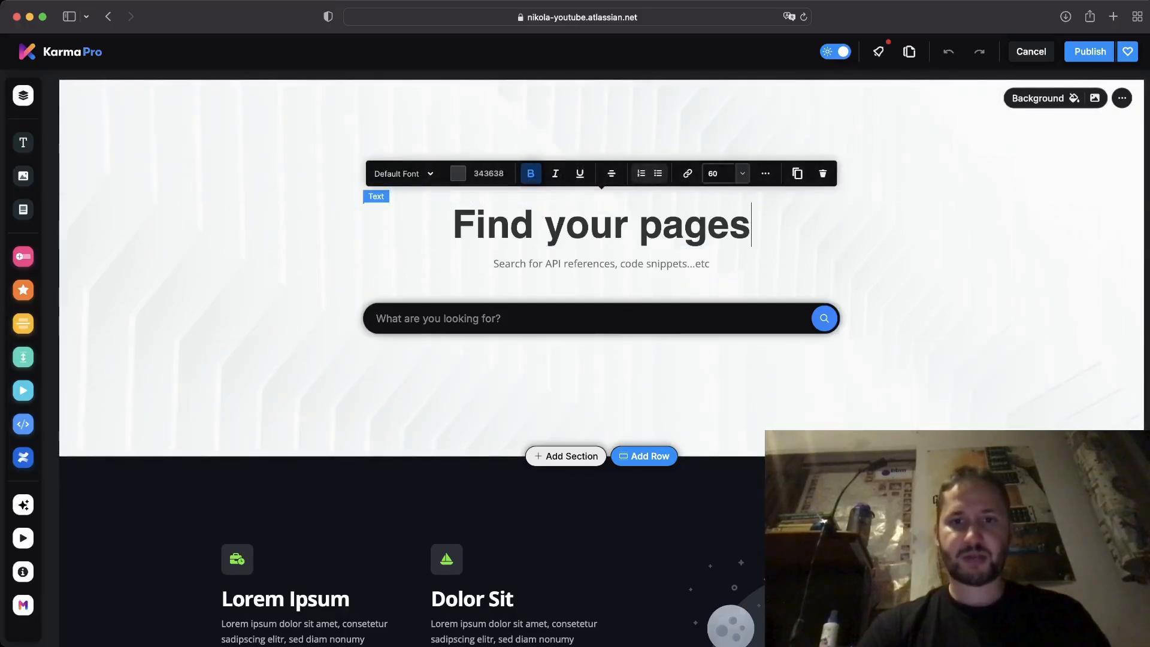
Set the 'Find your pages' heading font colour to bright green #02E801.
left_click(479, 174)
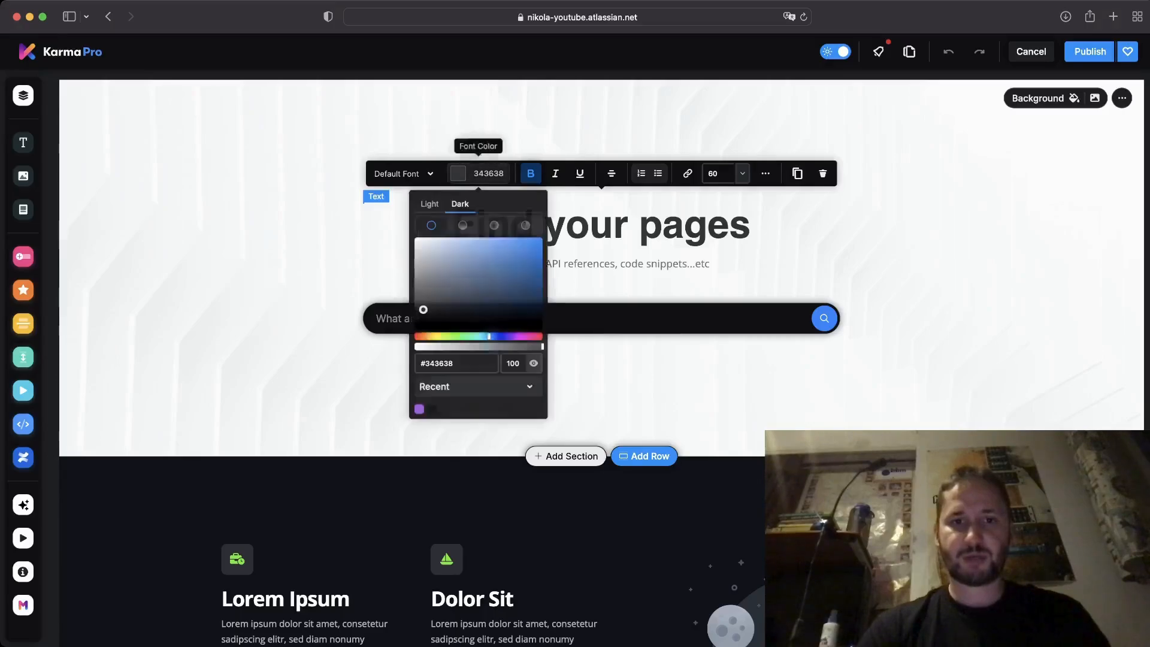
left_click(457, 337)
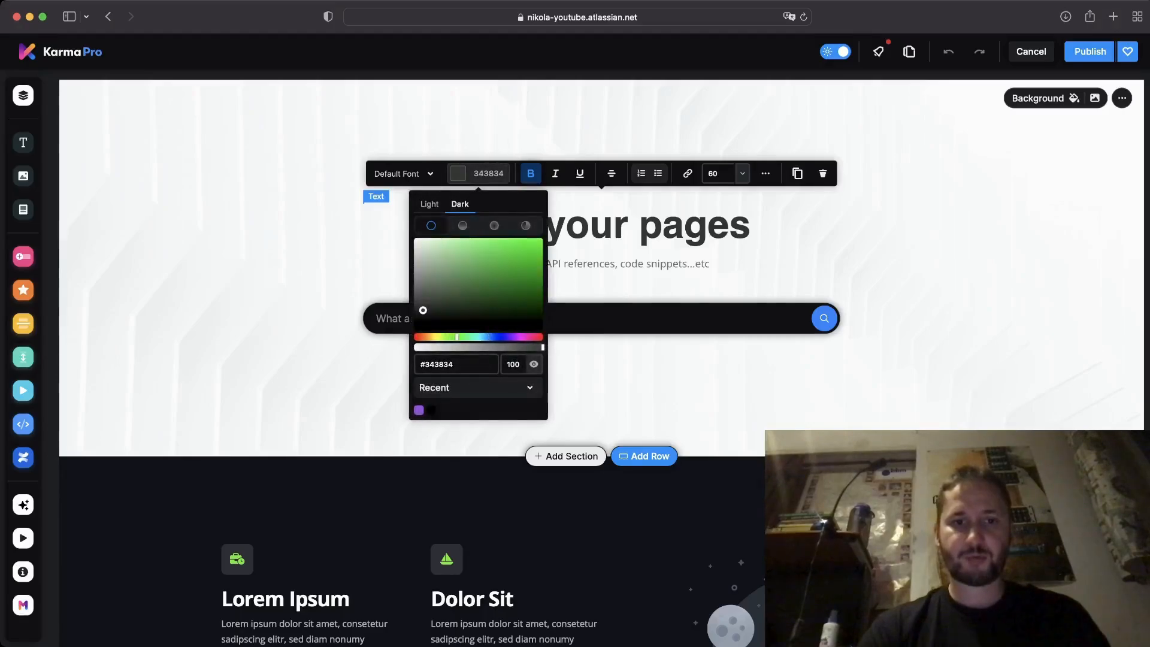
left_click_drag(423, 310, 542, 247)
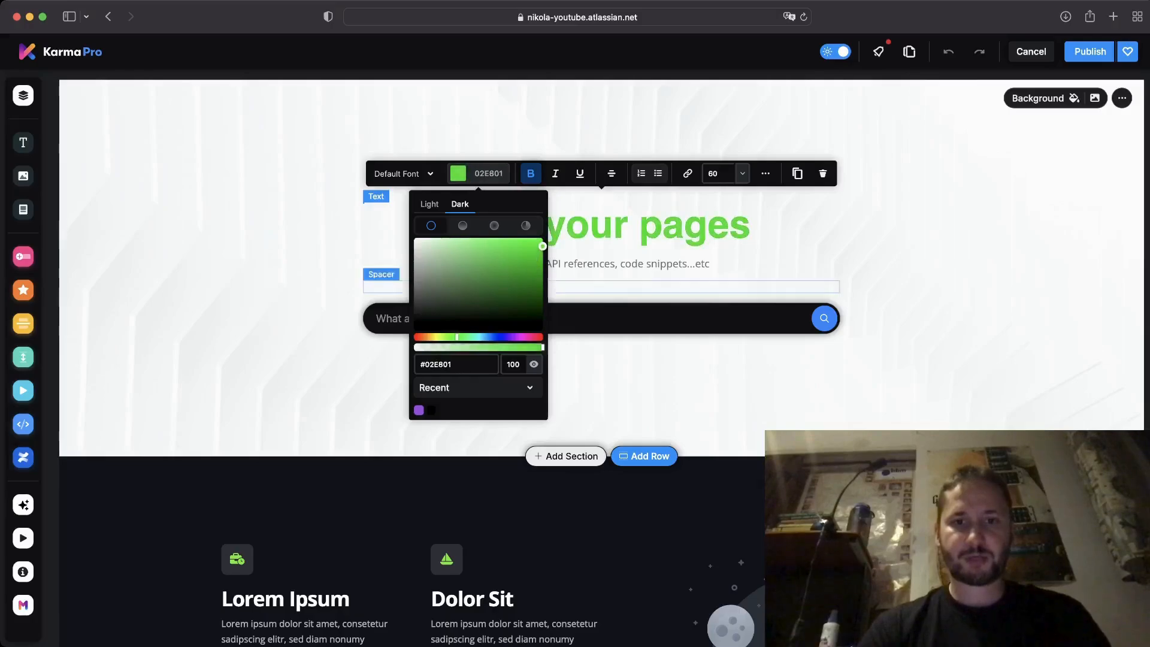
left_click(294, 257)
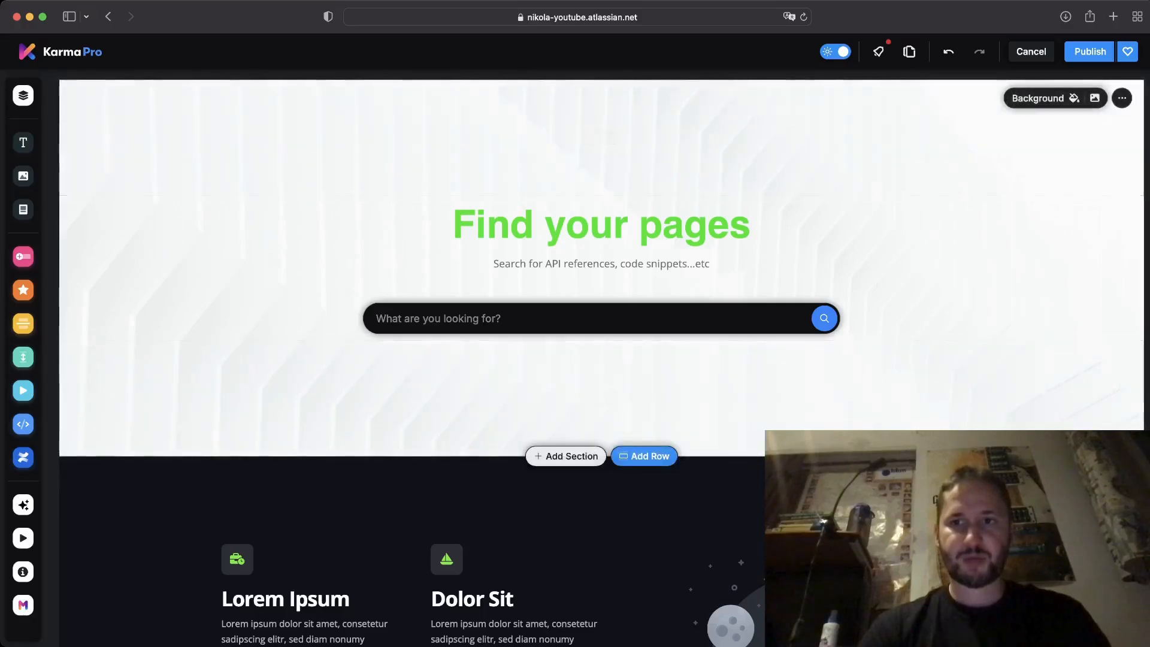
left_click(1045, 98)
Delete the hero's background image and set its background colour to grey #D7D7D7.
left_click(1017, 200)
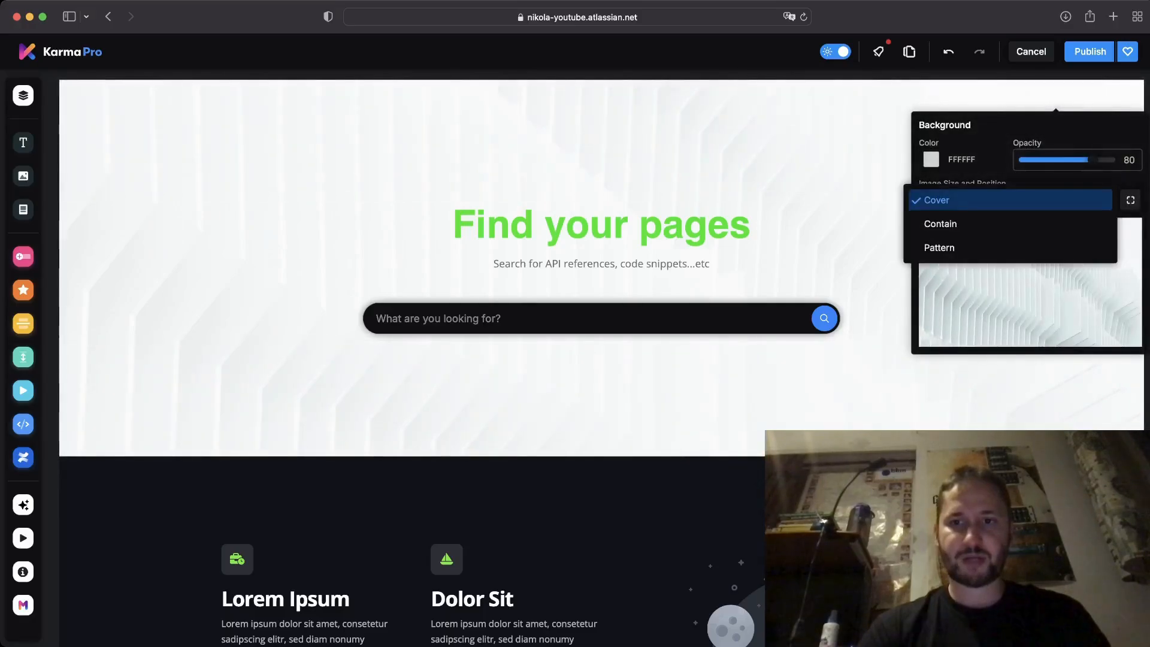
left_click(1017, 200)
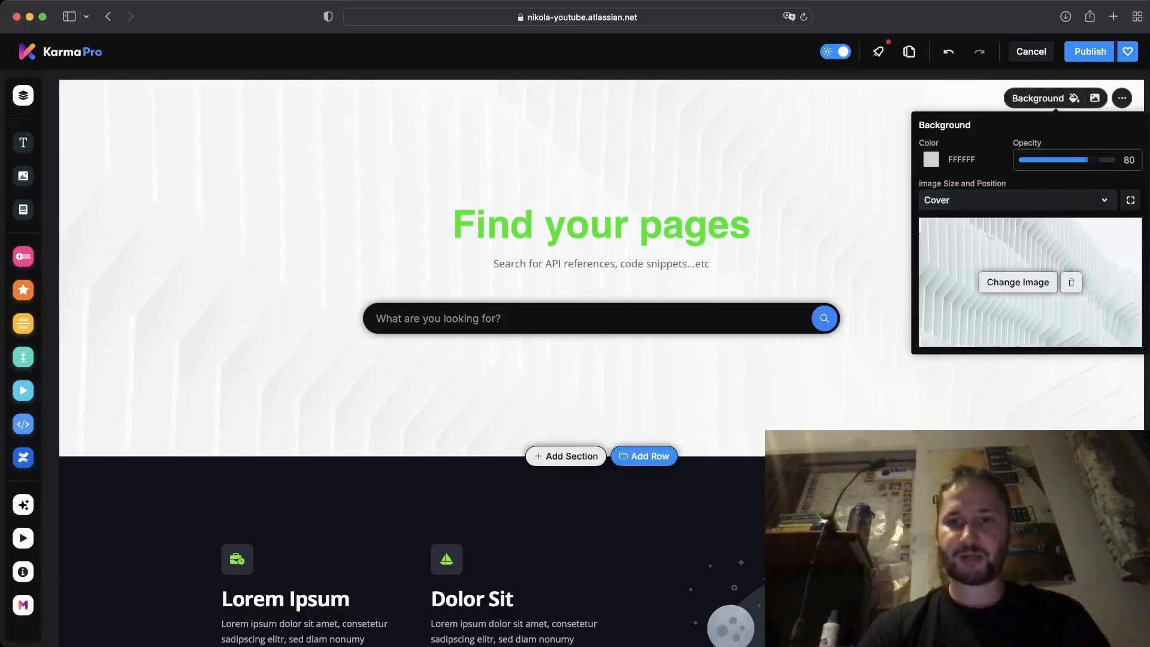
left_click(1071, 282)
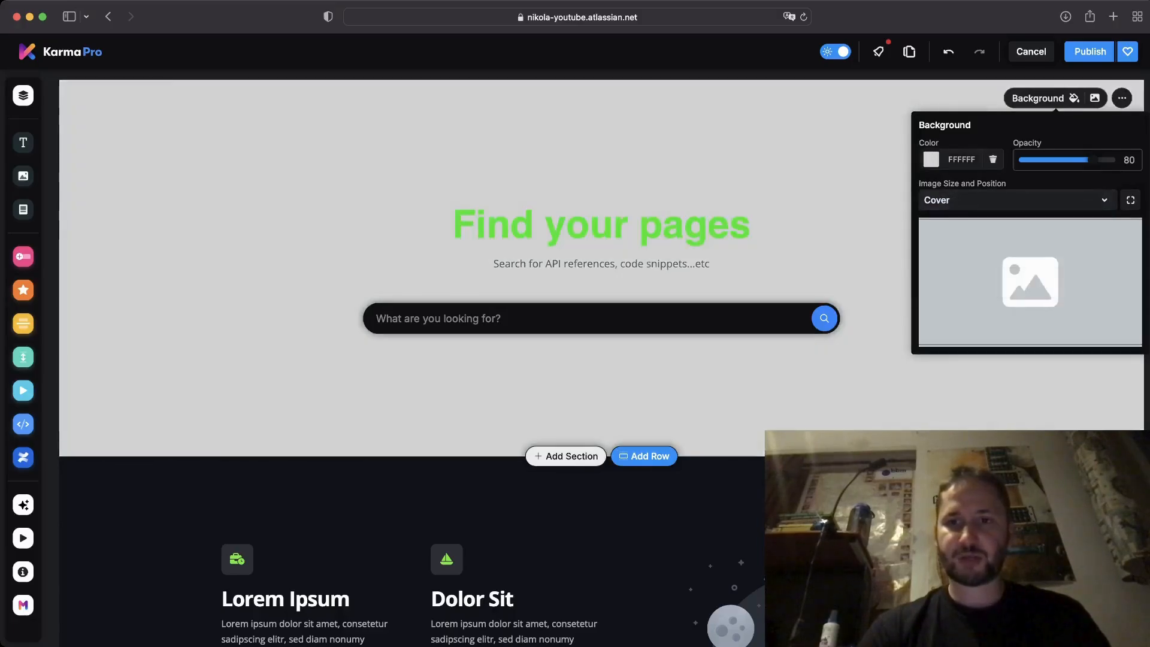
left_click(932, 160)
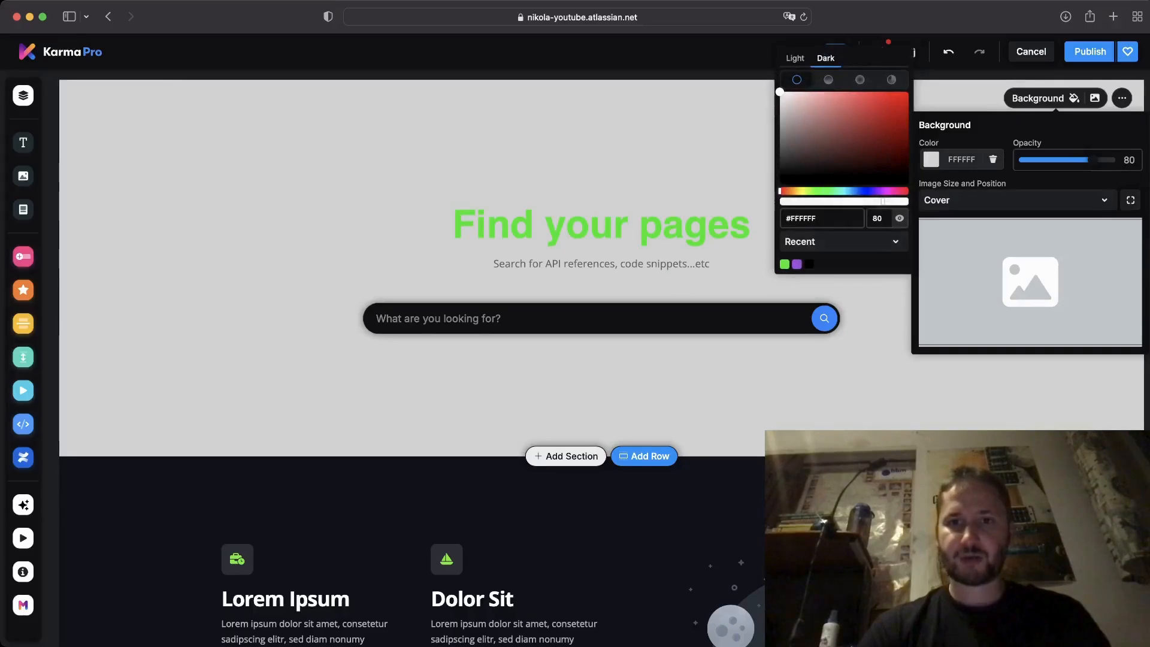
left_click_drag(780, 92, 779, 186)
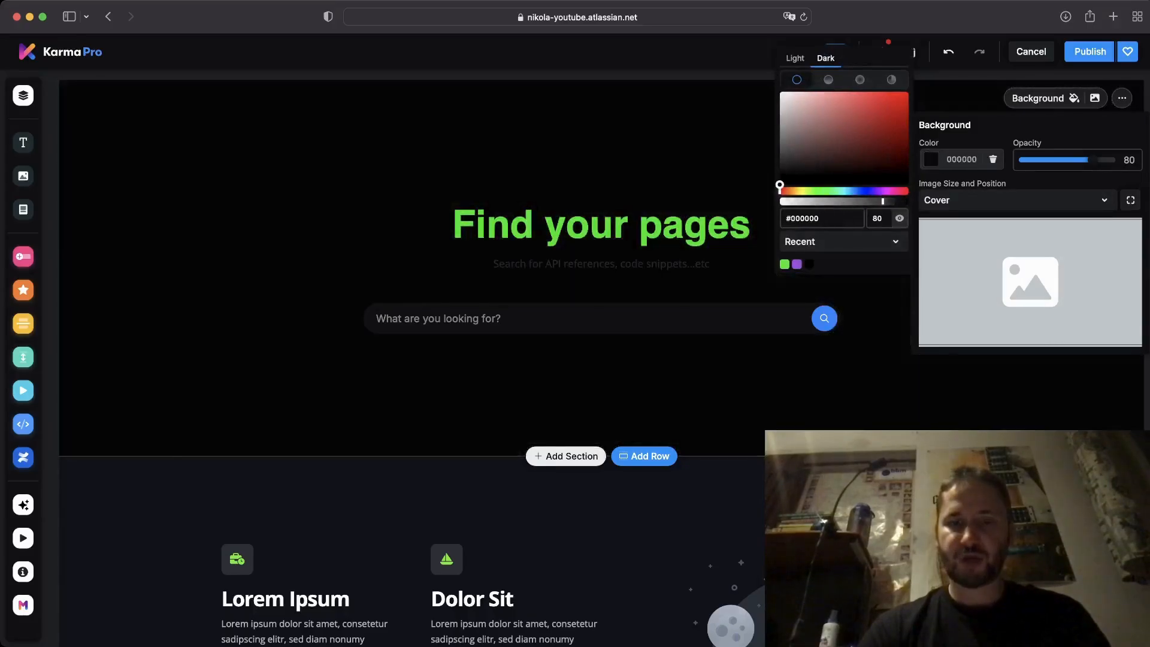
left_click_drag(780, 185, 779, 106)
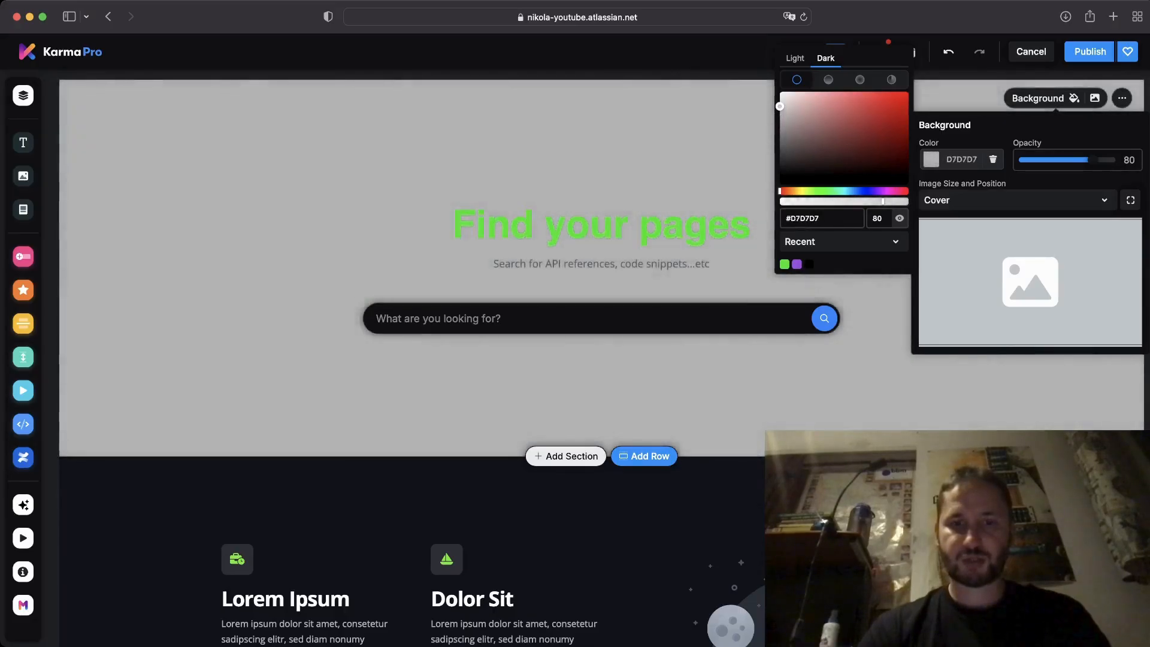
left_click(695, 156)
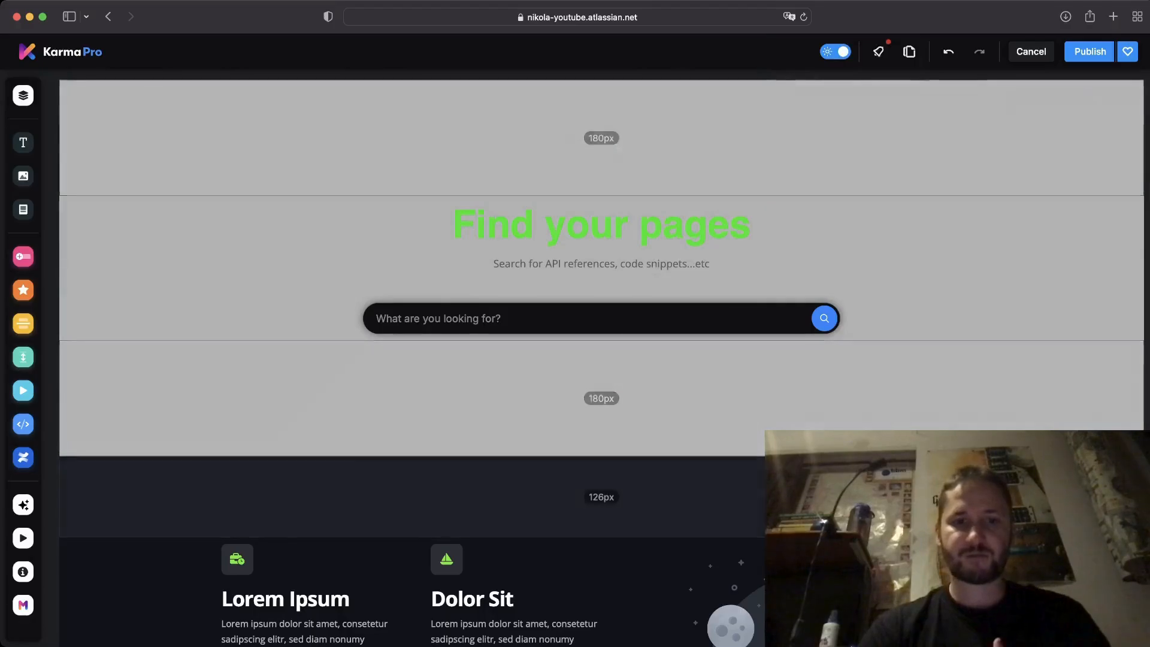
Step the feature row through four and three columns down to a two-column layout.
scroll(603, 360, "down", 5)
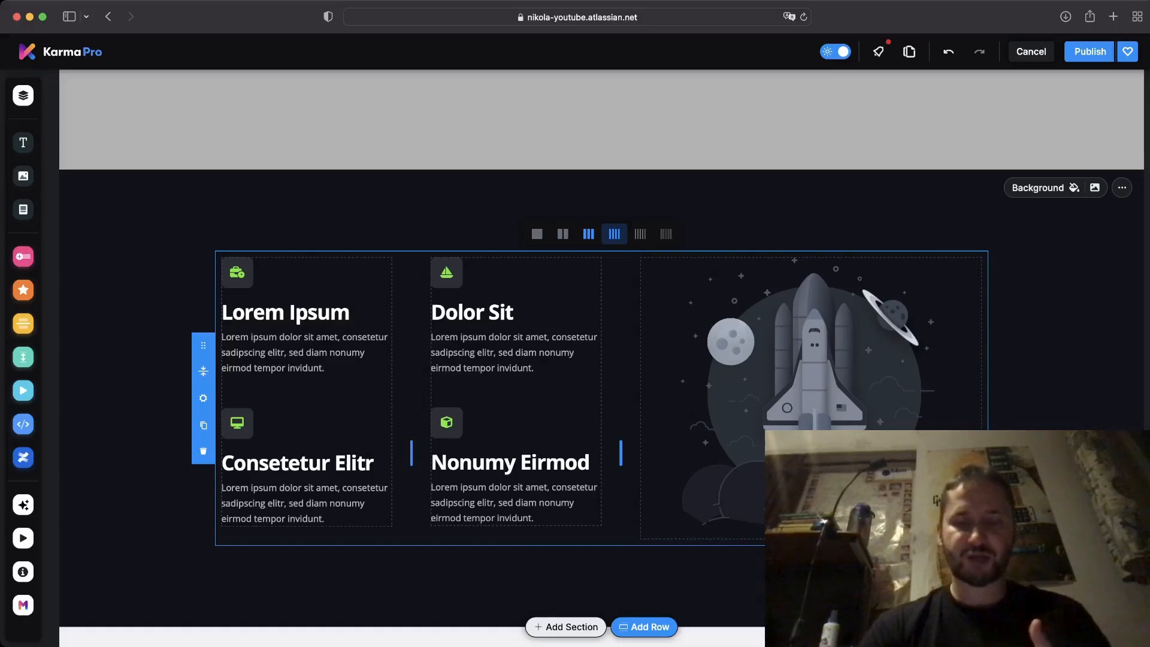
left_click(614, 234)
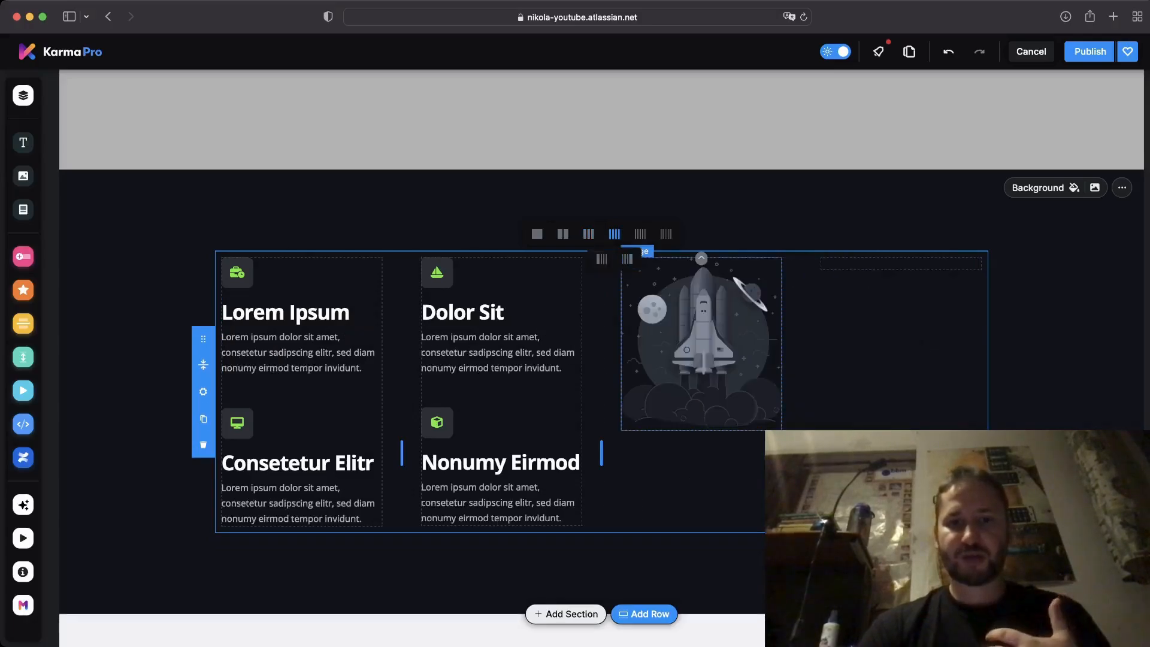
left_click(589, 234)
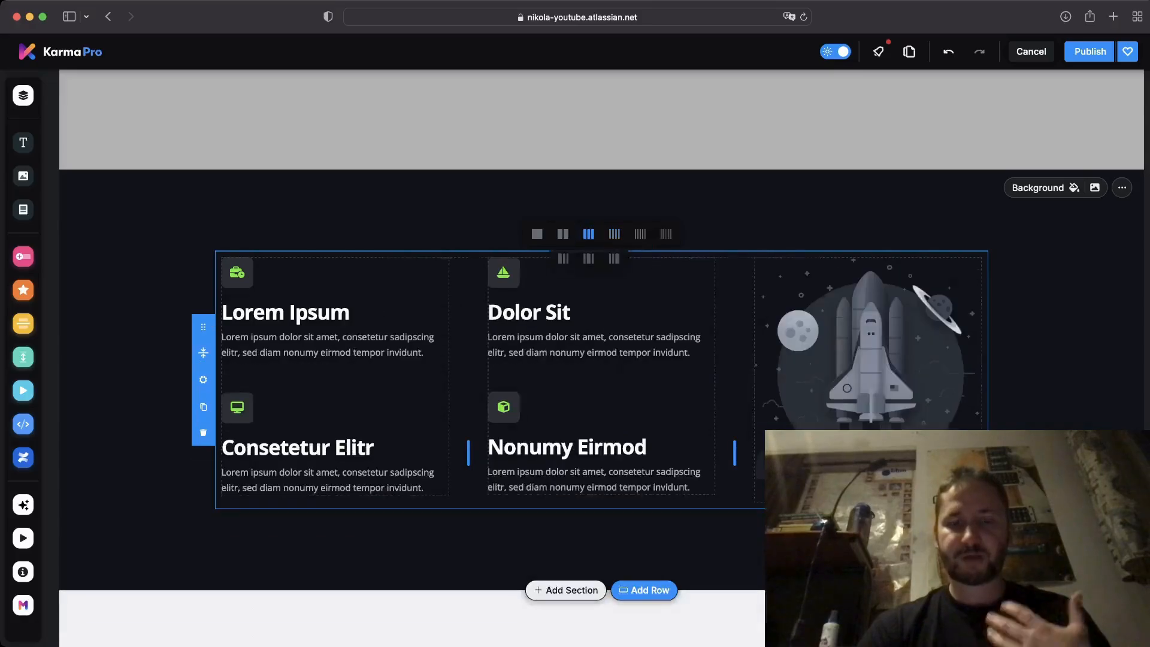
left_click(563, 233)
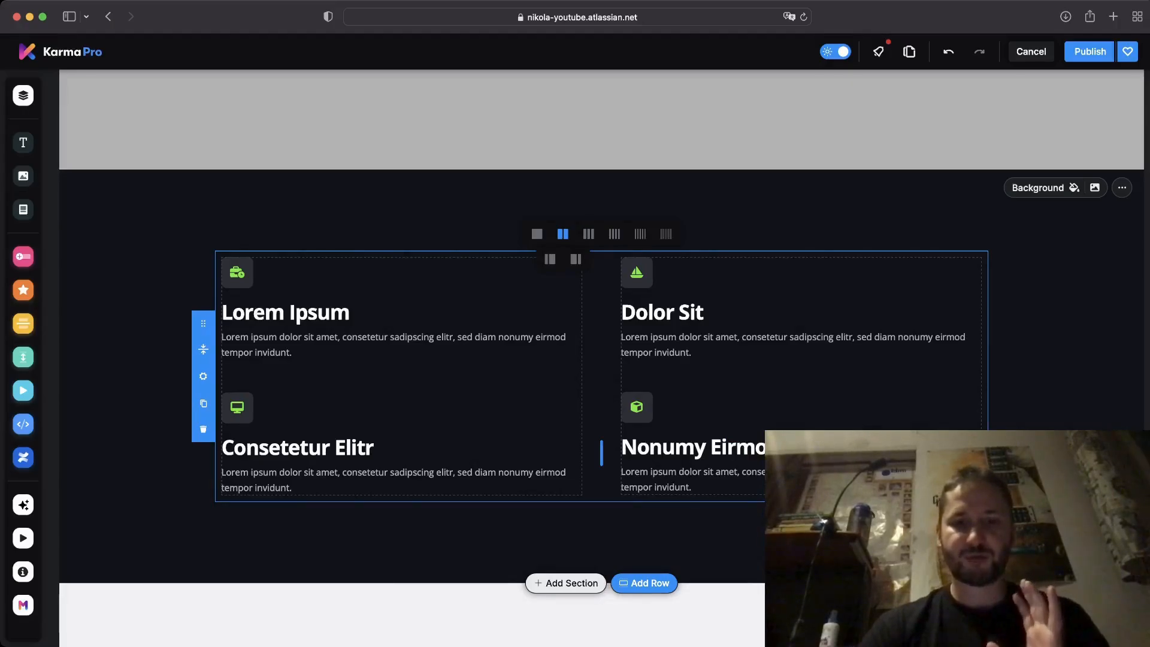
scroll(801, 260, "up", 3)
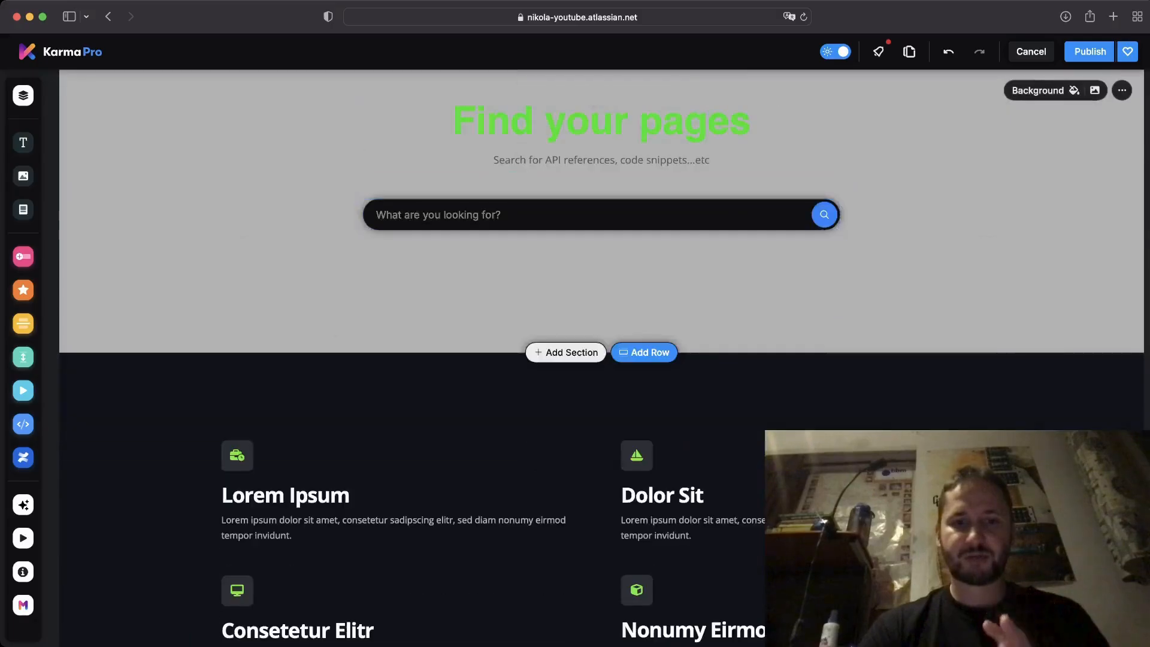
scroll(599, 359, "down", 2)
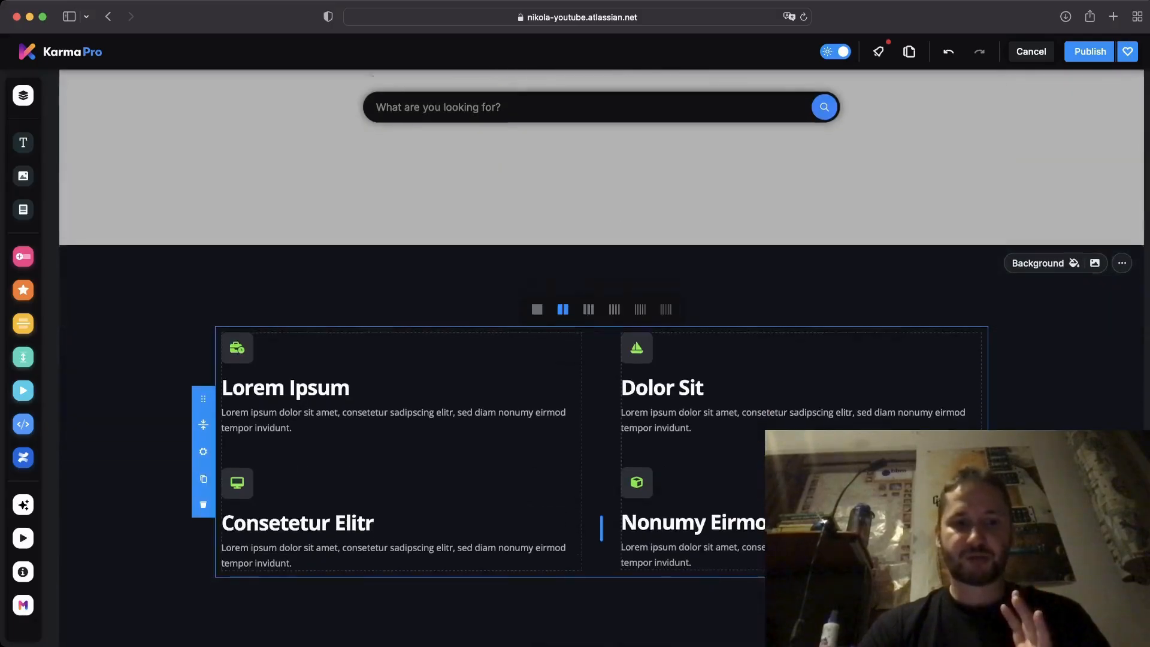
Retitle the first card's Lorem Ipsum heading to 'API References'.
scroll(599, 360, "down", 1)
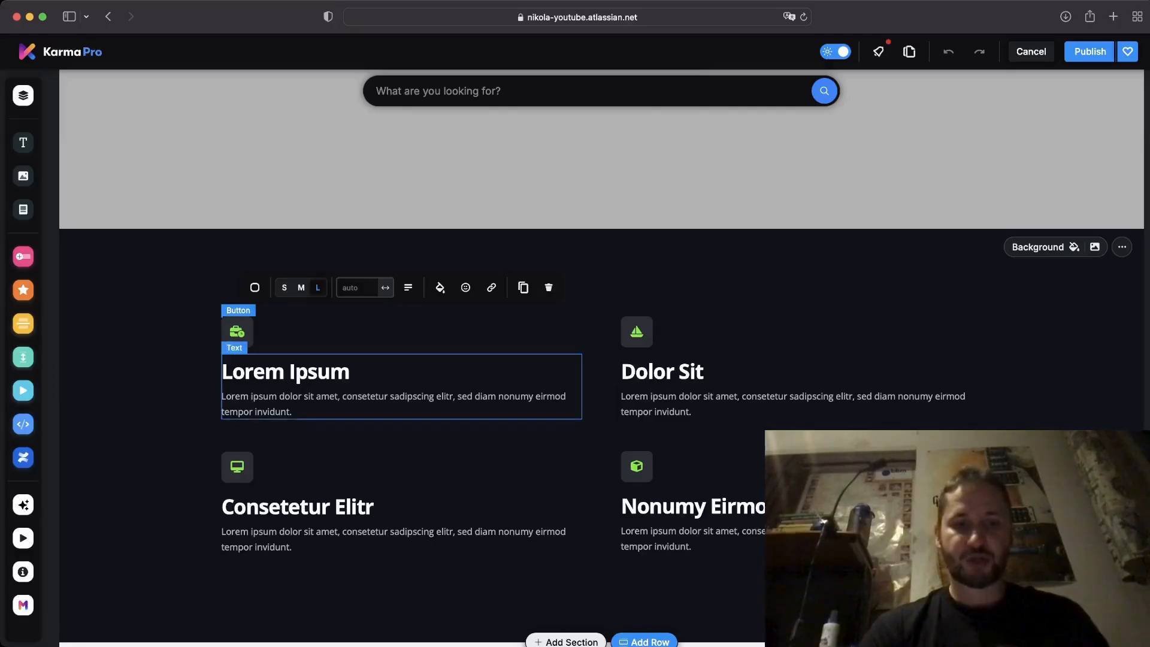
double_click(264, 396)
left_click(292, 412)
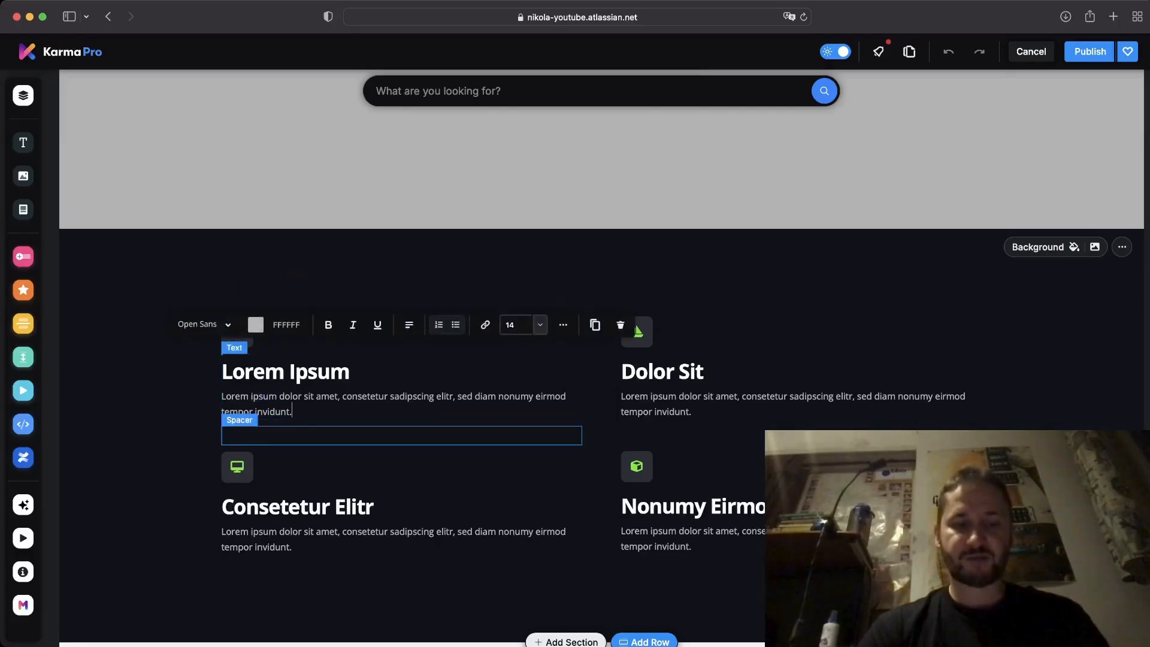
left_click_drag(351, 372, 221, 372)
type("AP")
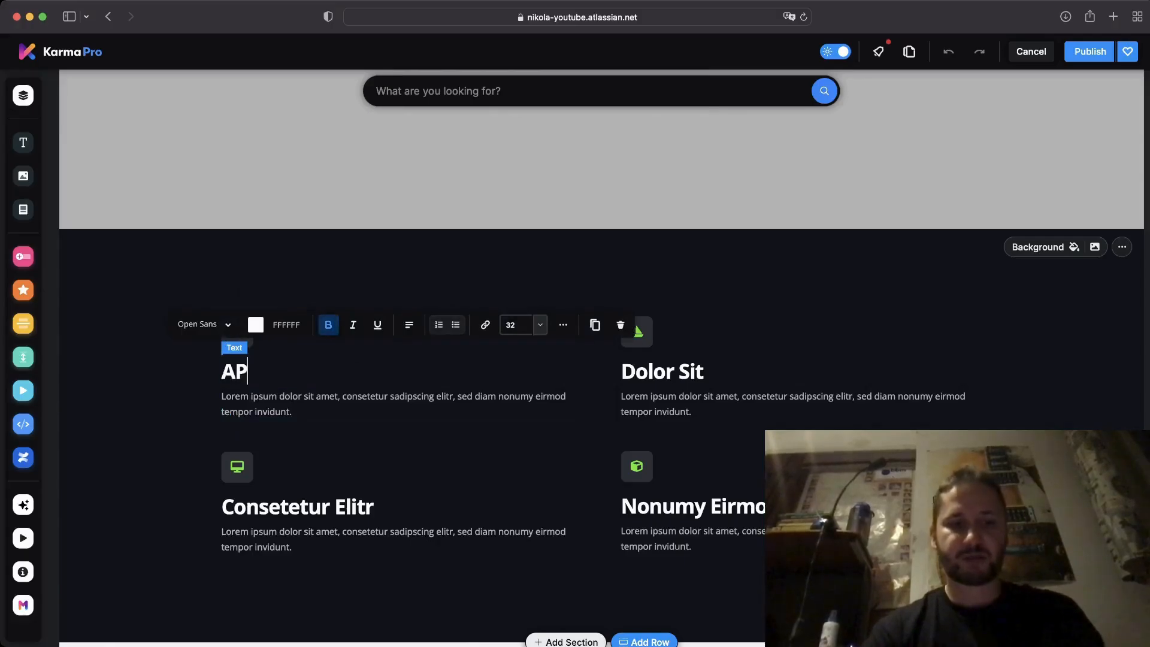
type("I Re")
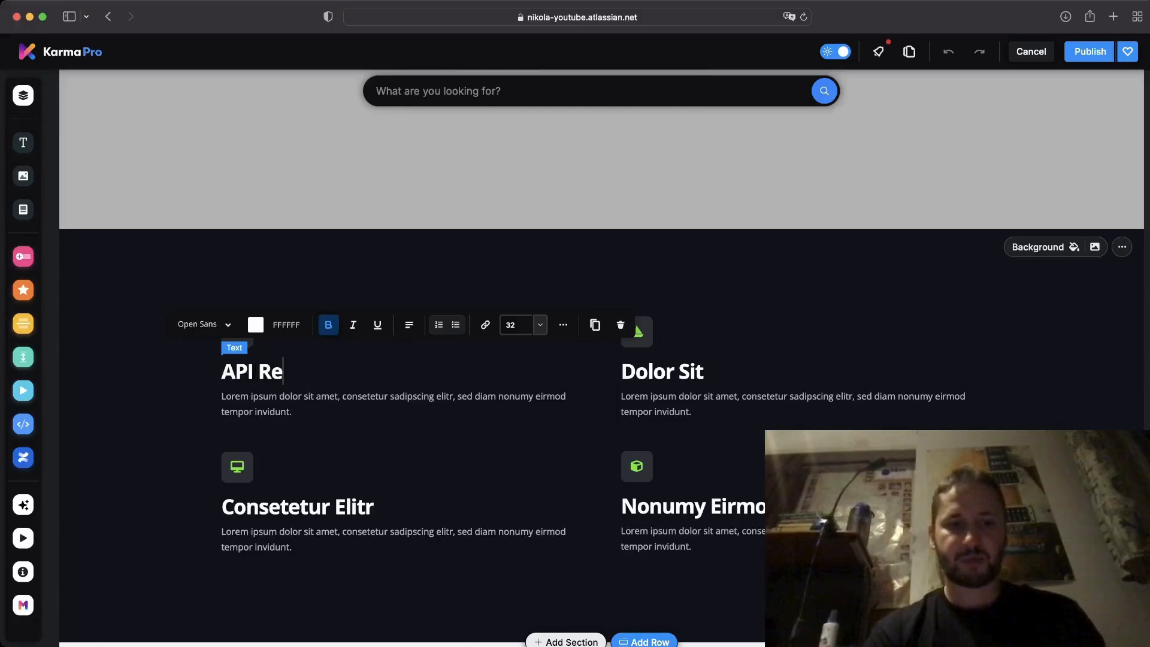
type("ferences")
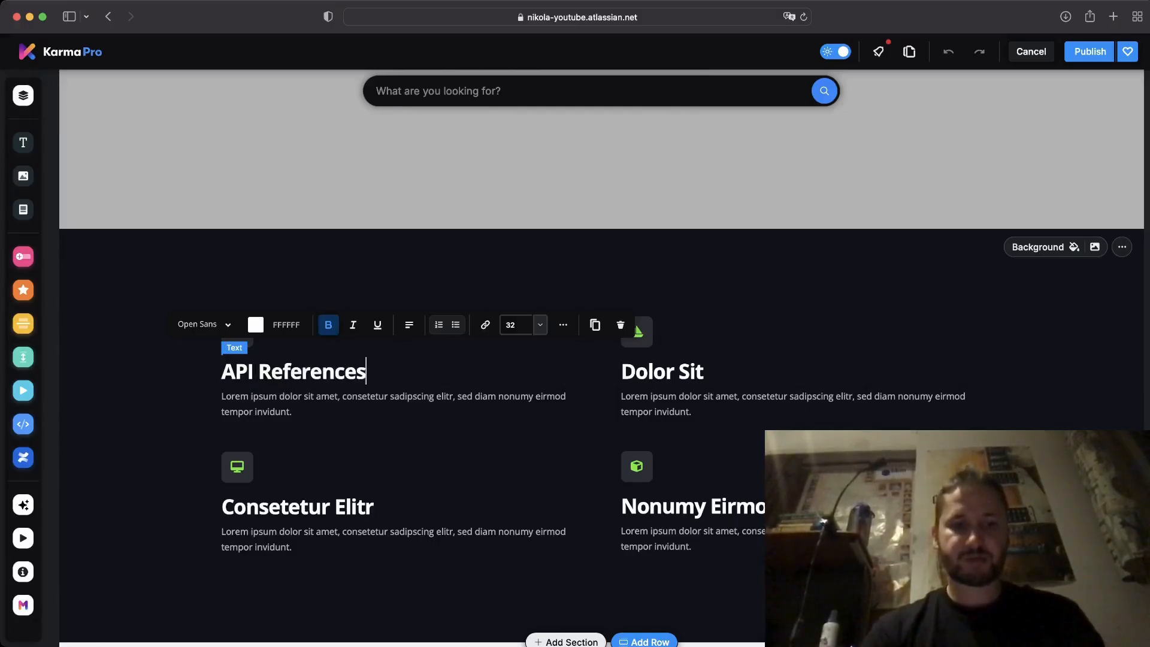
Replace the card's placeholder paragraph with 'Take me to my API pages please.'.
left_click_drag(292, 412, 221, 396)
key("BackSpace")
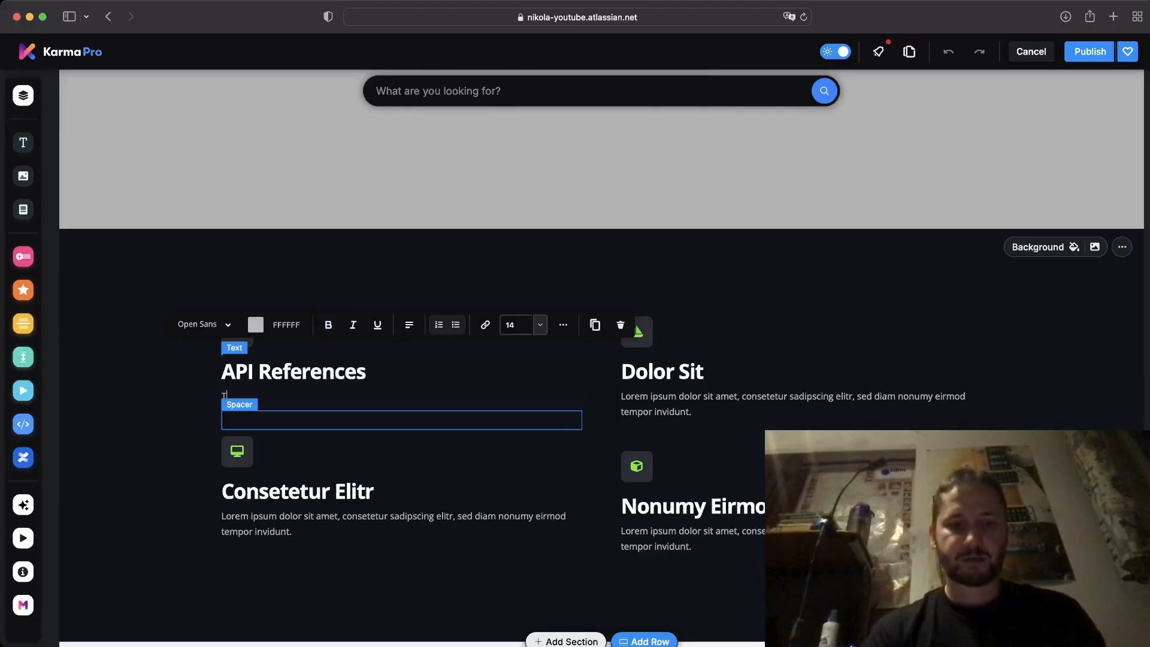
type("Take me to my ")
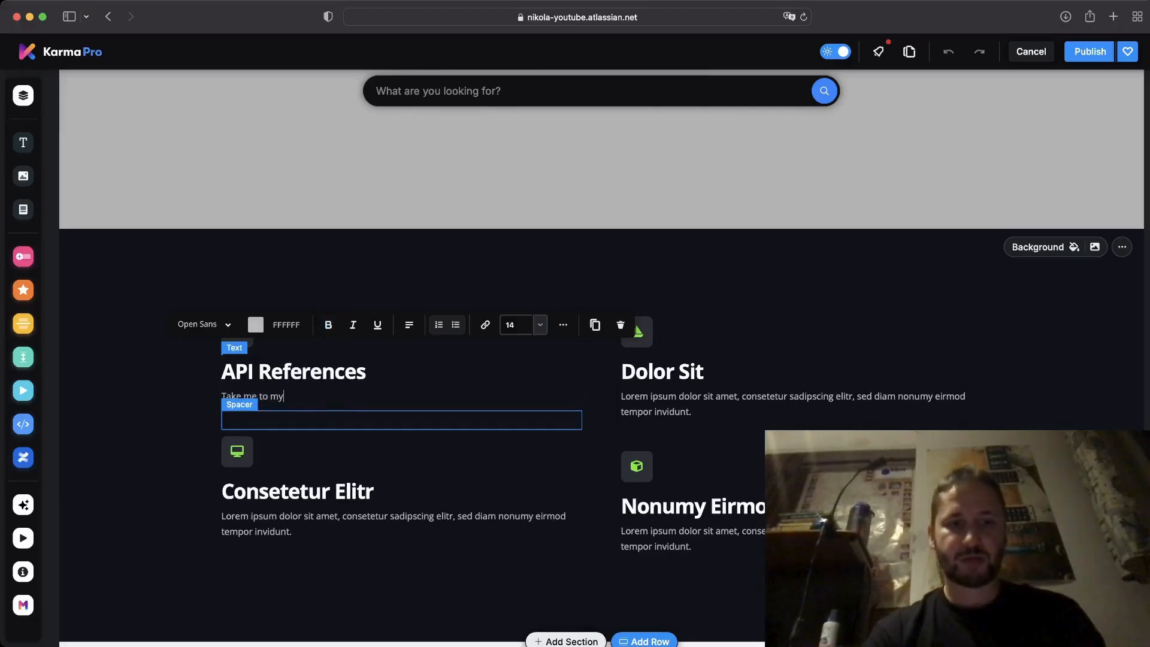
type("API pages please.")
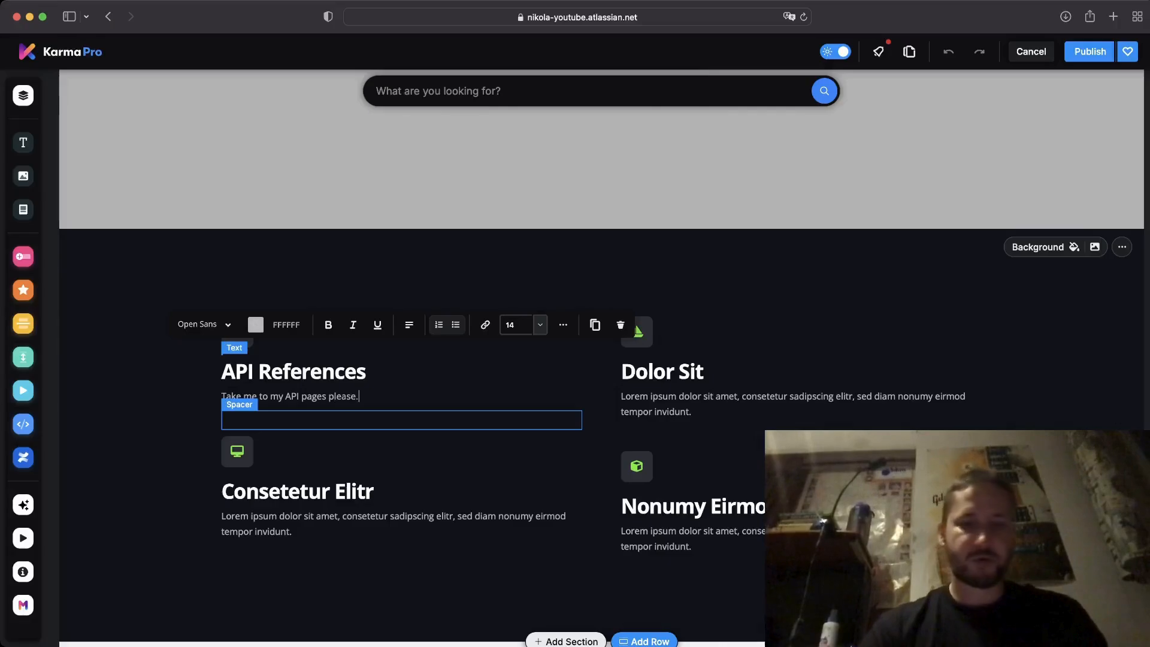
left_click(383, 452)
left_click(383, 378)
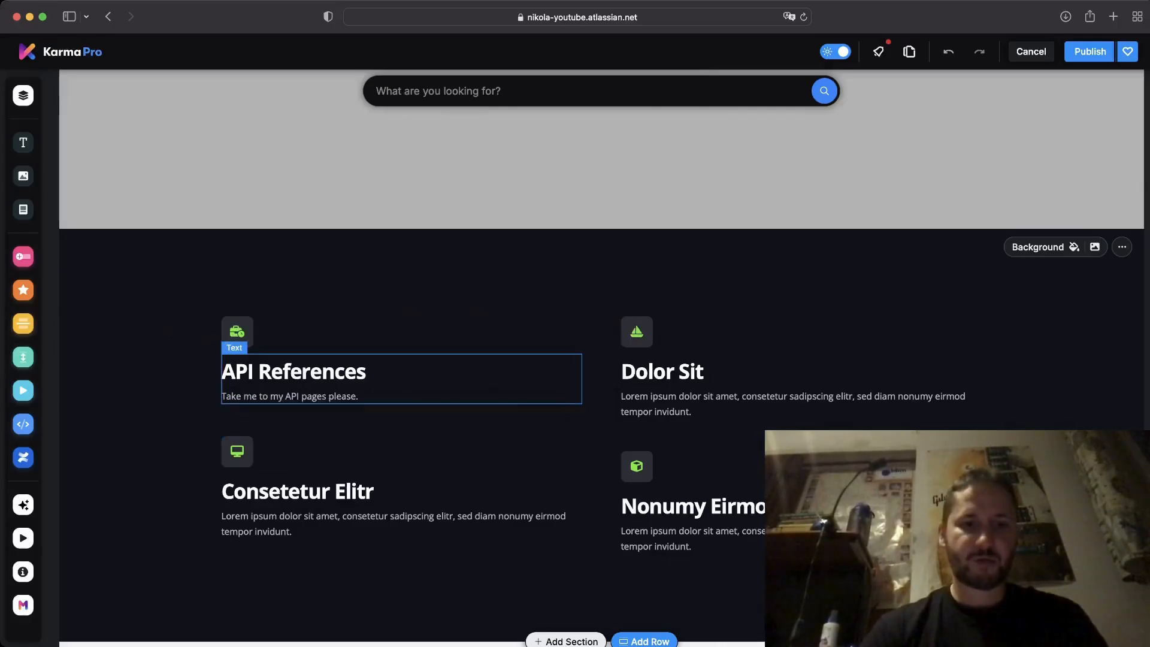
mouse_move(29, 257)
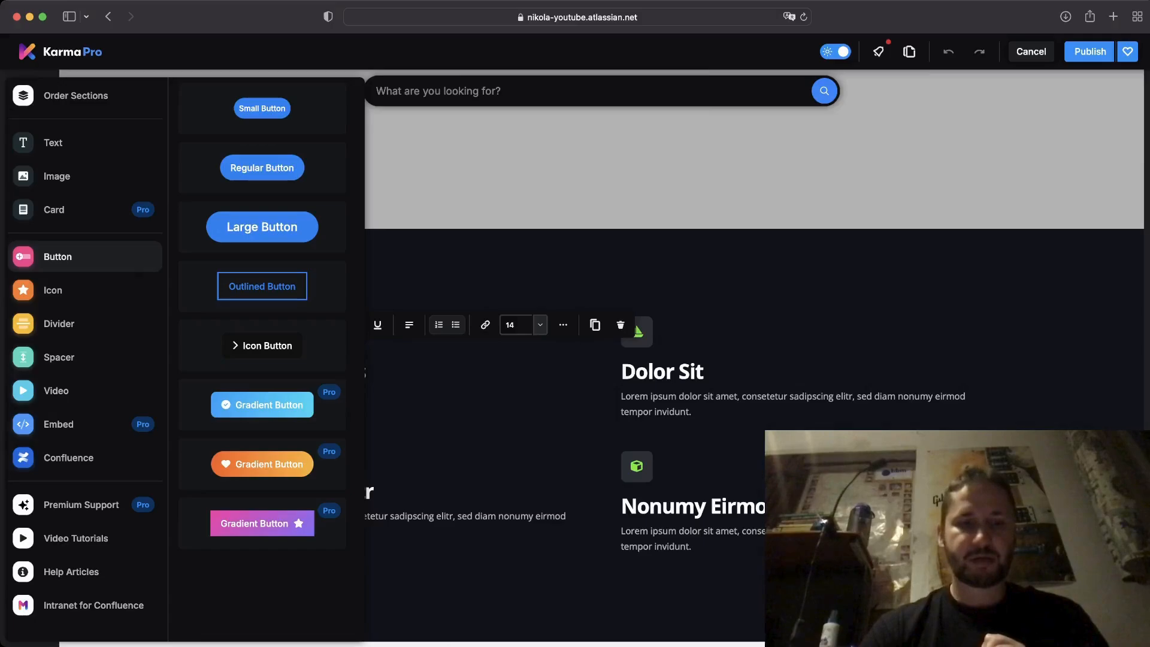
Place an Icon Button under the API References text, labelled 'API Pages', and open its link options.
left_click_drag(262, 346, 294, 466)
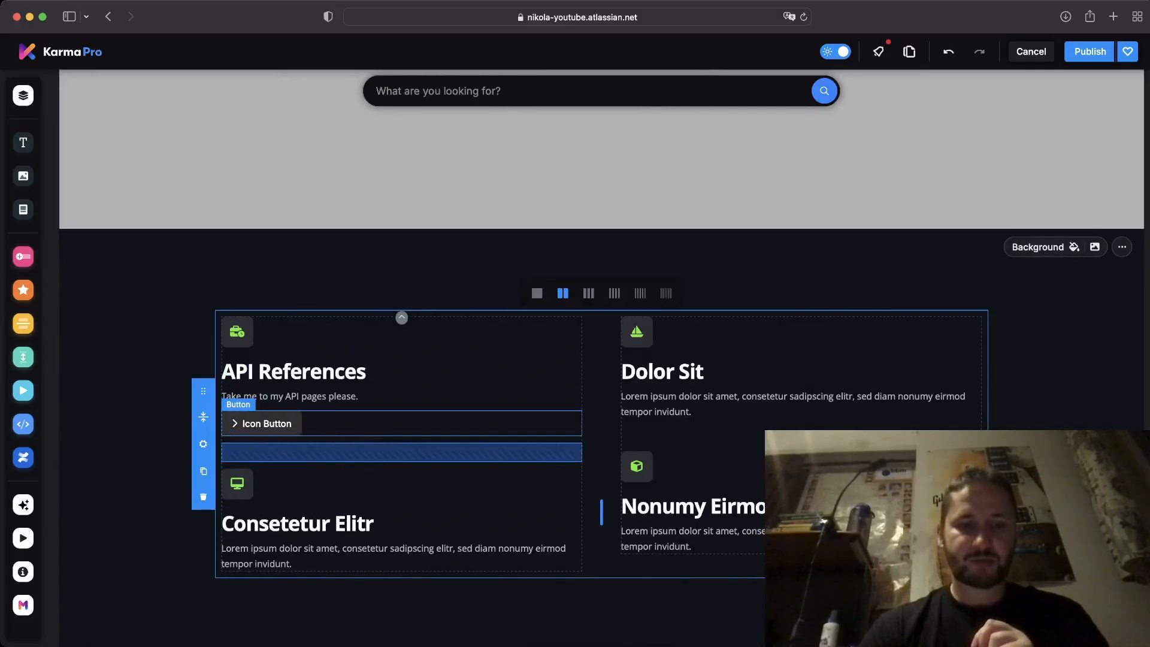
left_click(264, 423)
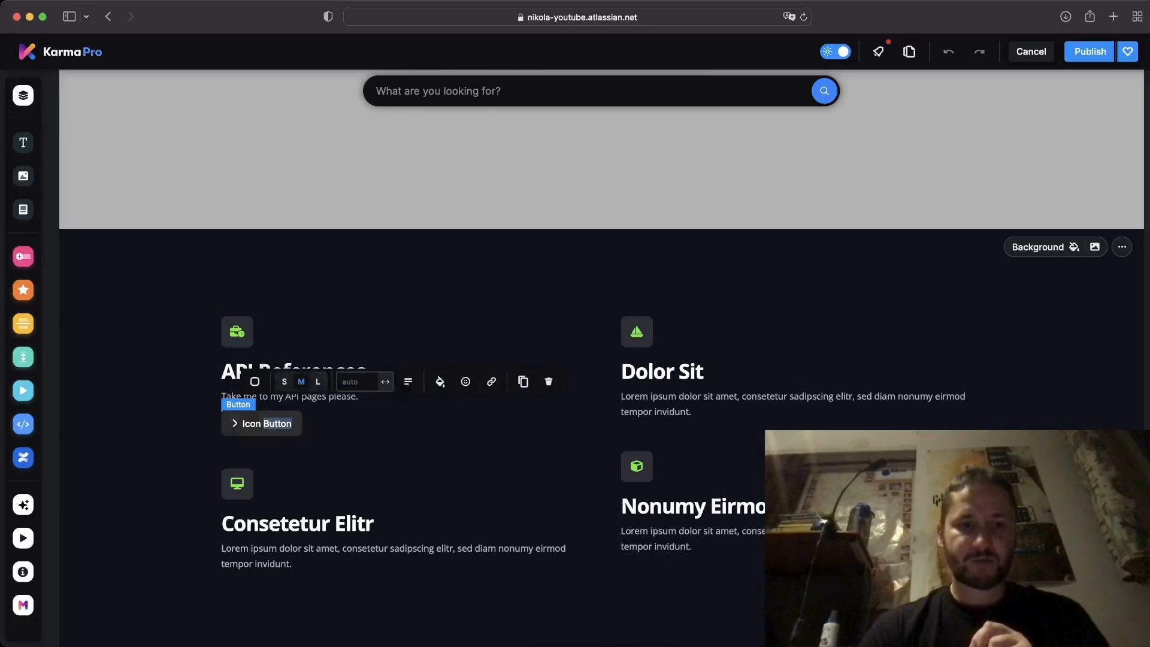
double_click(264, 423)
key("BackSpace")
key("BackSpace")
key("BackSpace")
key("BackSpace")
key("BackSpace")
key("BackSpace")
type("API Pages")
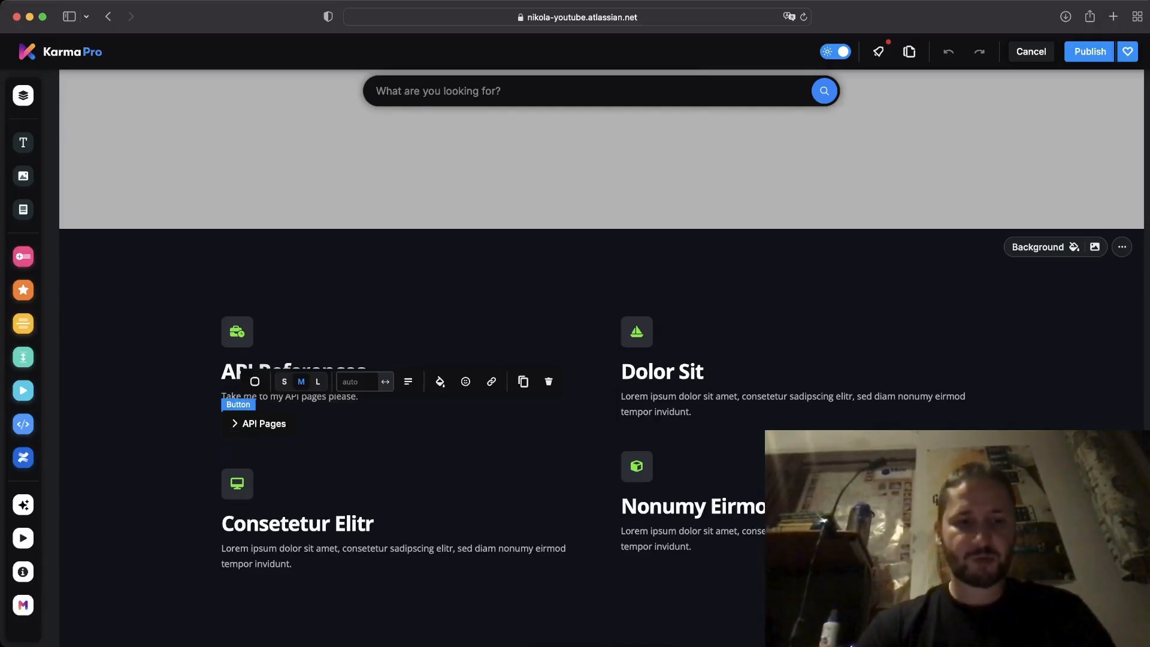
left_click(243, 423)
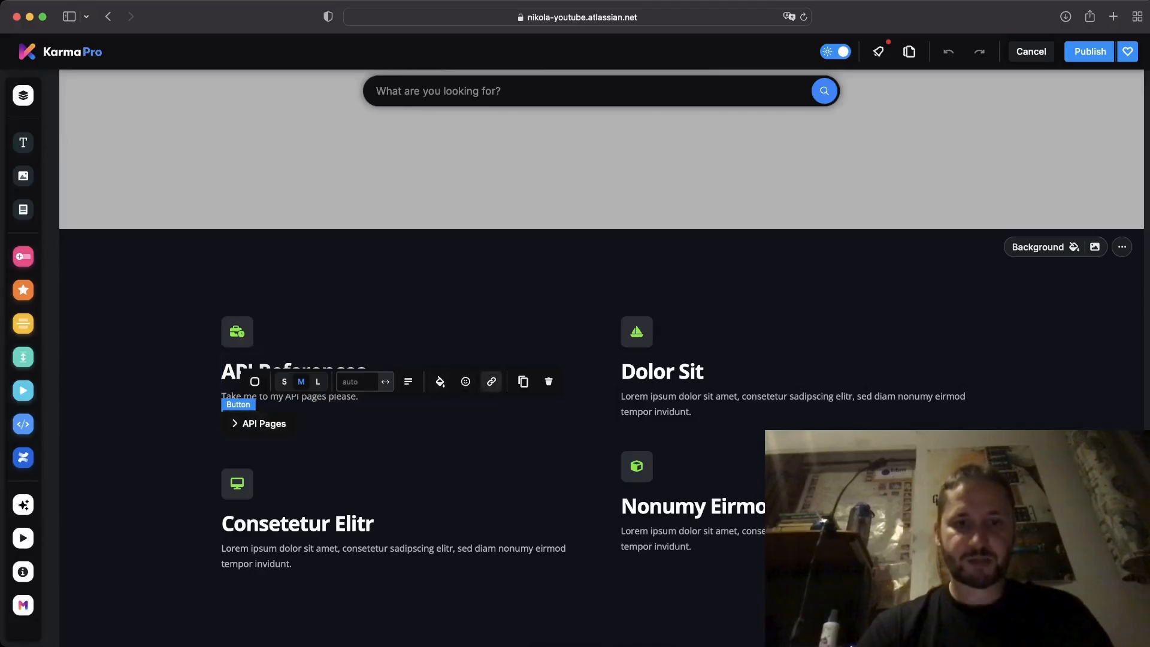
left_click(492, 382)
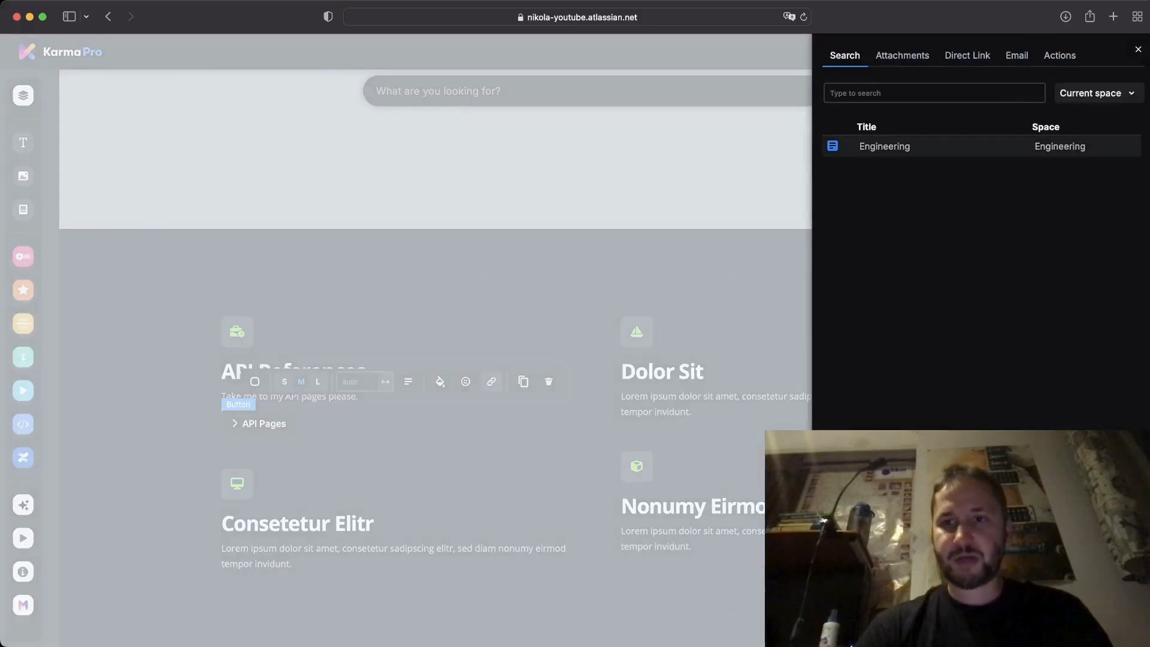
left_click(898, 93)
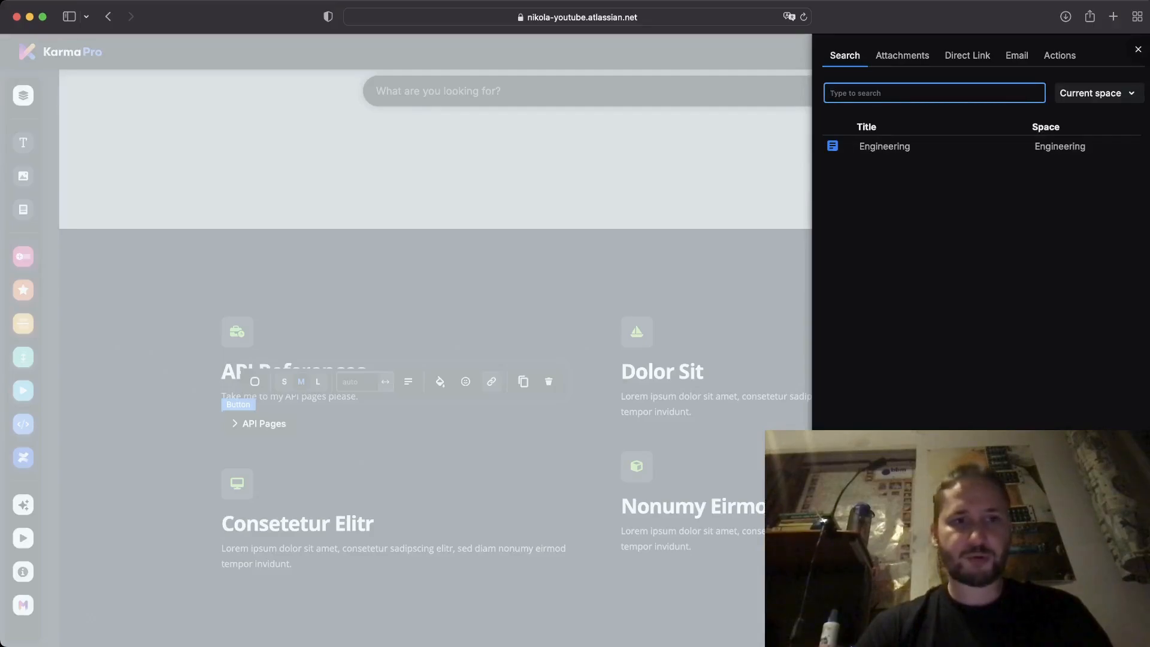
left_click(902, 55)
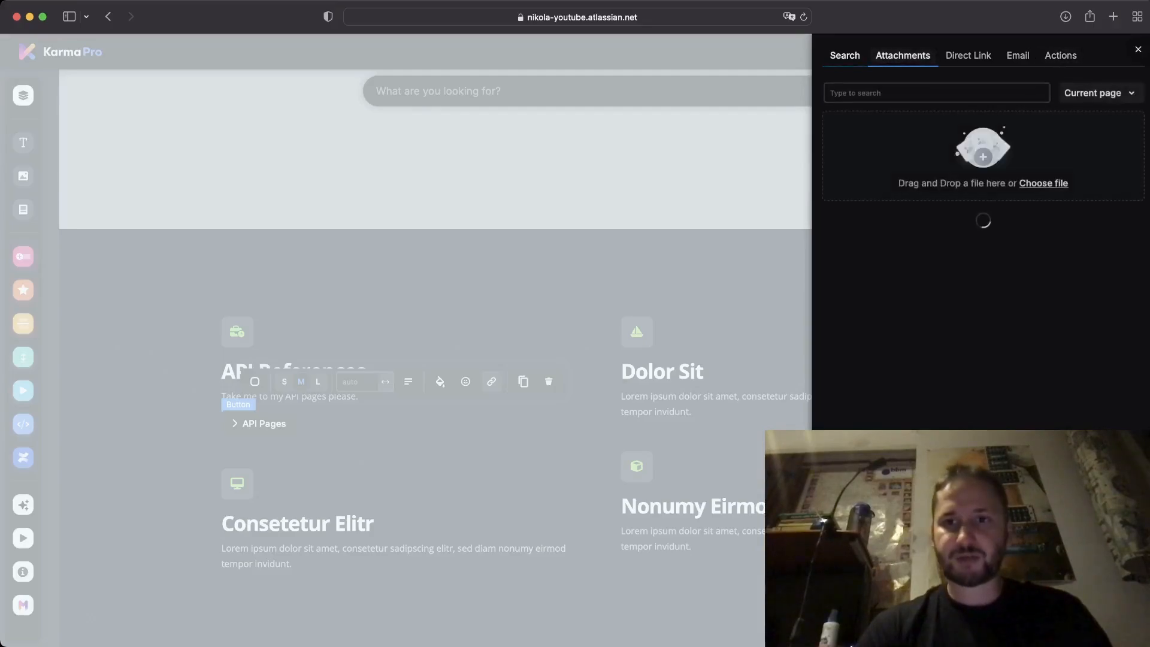
left_click(845, 55)
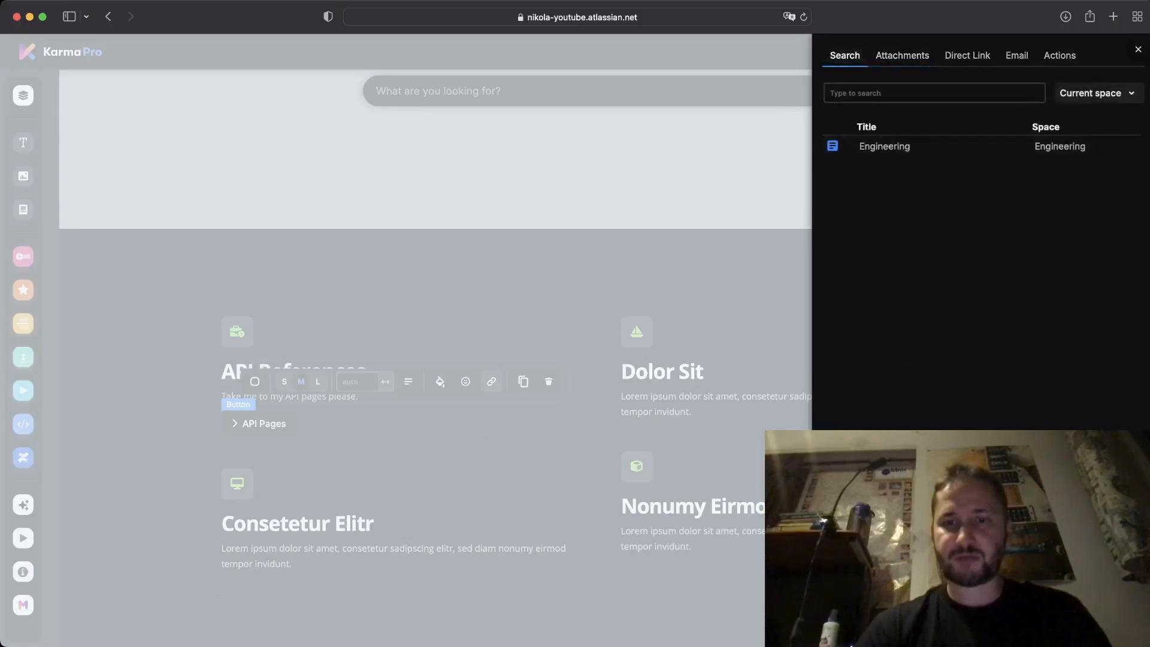
type("E")
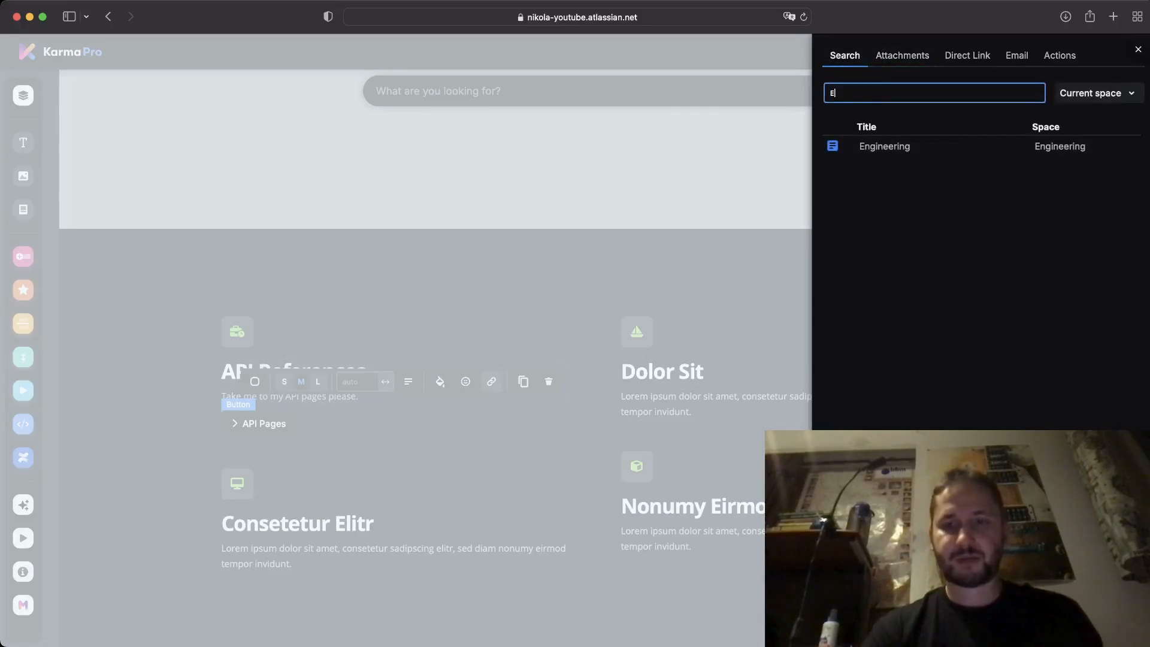
key("BackSpace")
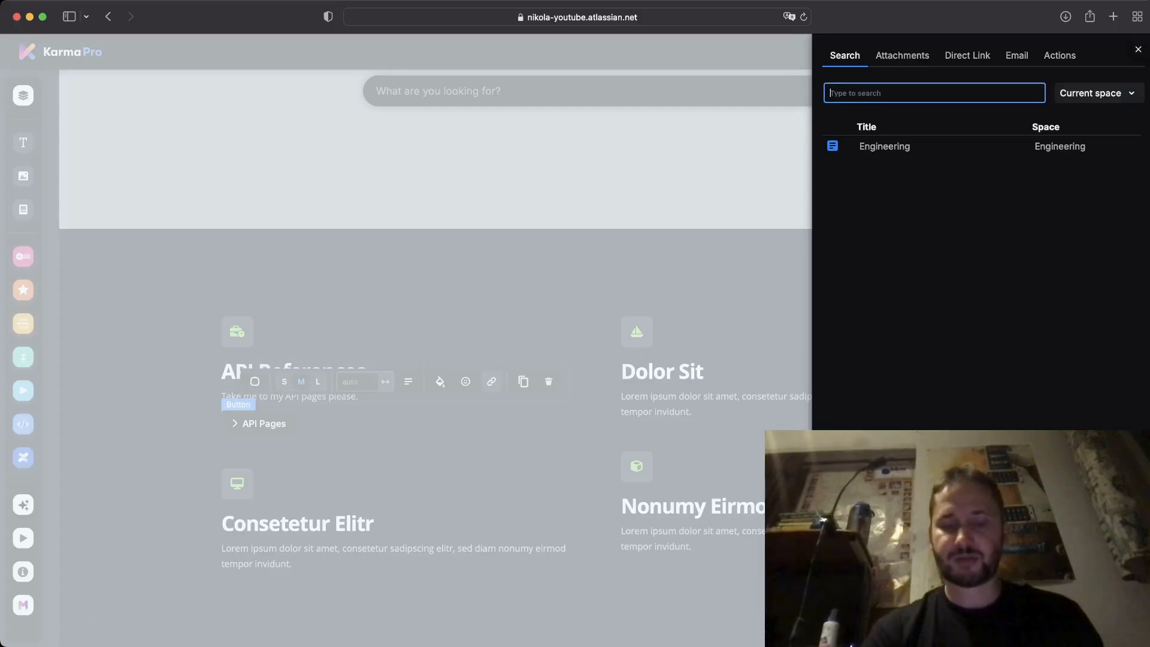
left_click(466, 174)
scroll(466, 174, "down", 3)
scroll(465, 174, "up", 5)
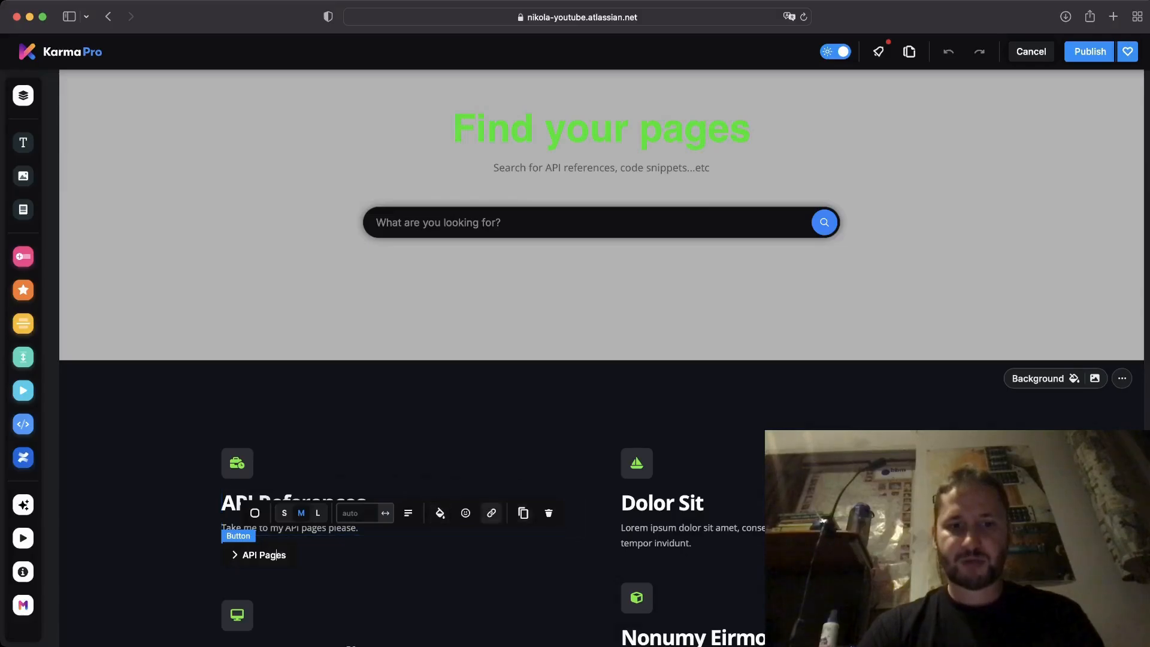
Link the API Pages button to the Engineering page, then select the Email Us button further down.
left_click(491, 513)
left_click(885, 146)
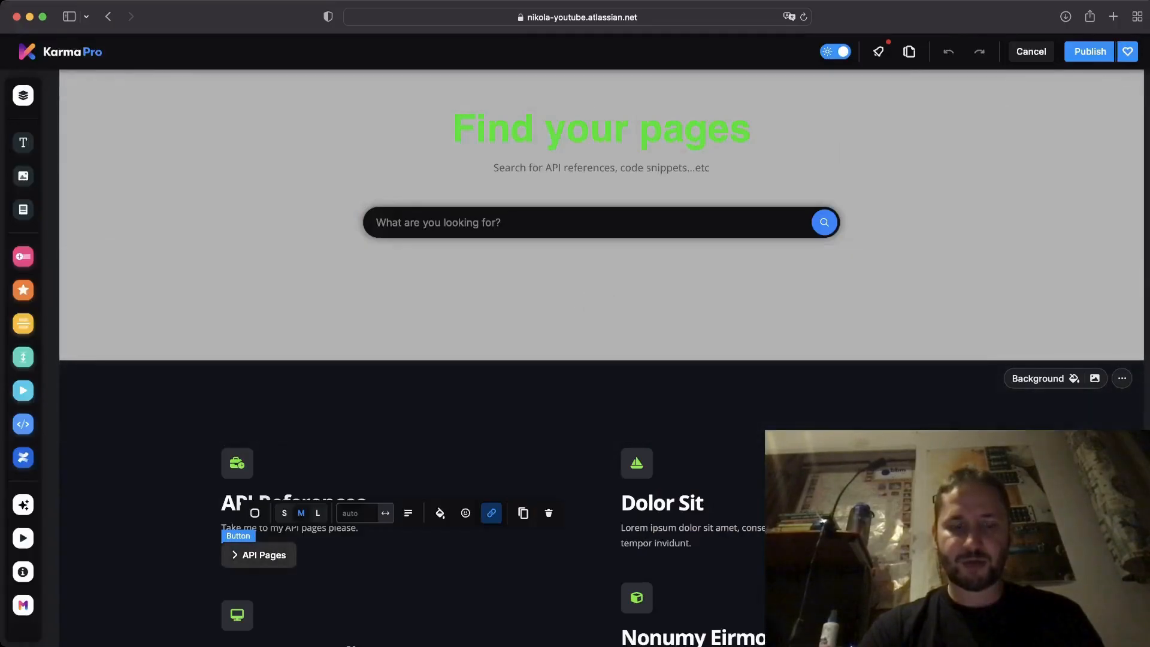
scroll(402, 491, "down", 1)
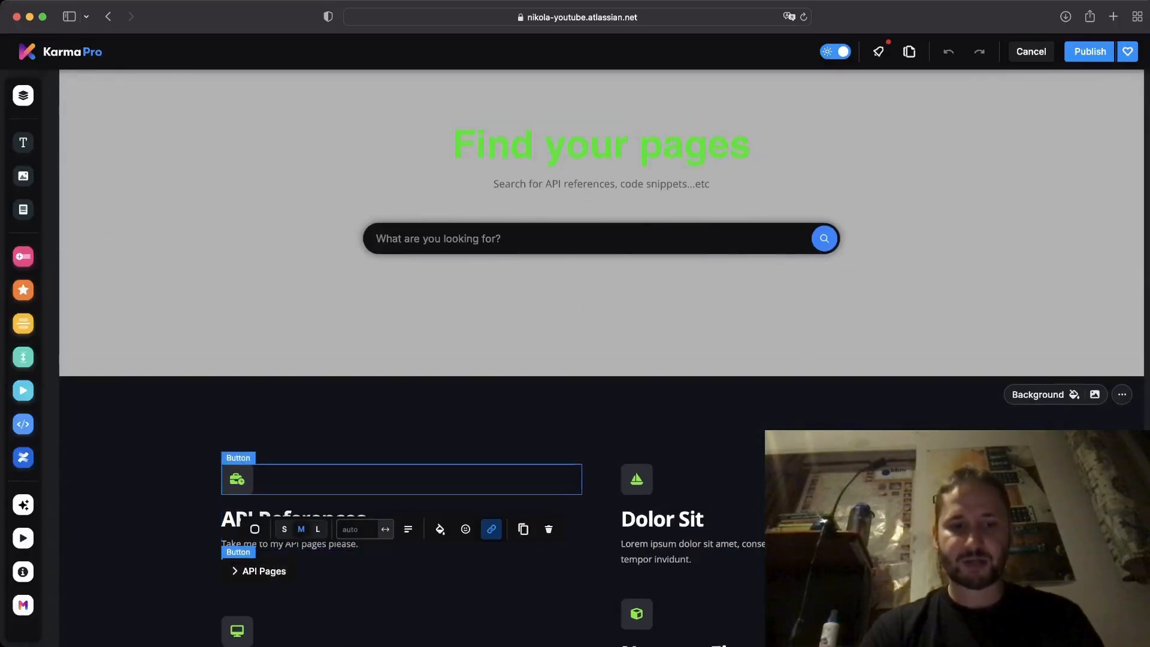
scroll(401, 491, "down", 5)
scroll(401, 467, "up", 1)
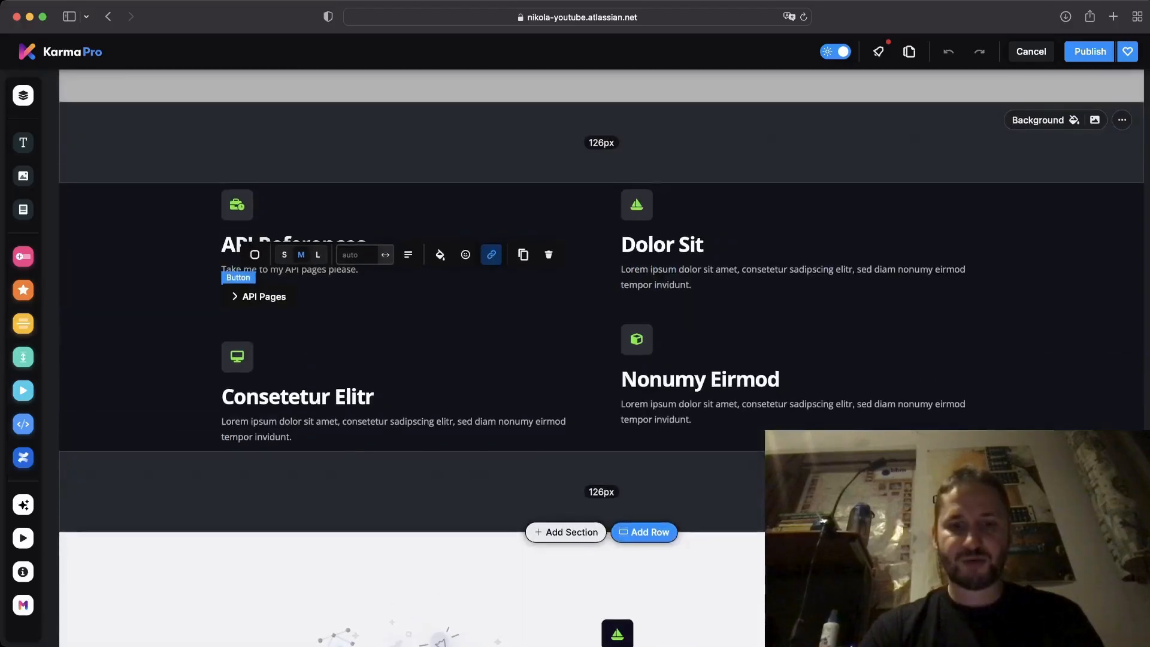
scroll(402, 467, "up", 3)
scroll(401, 468, "down", 10)
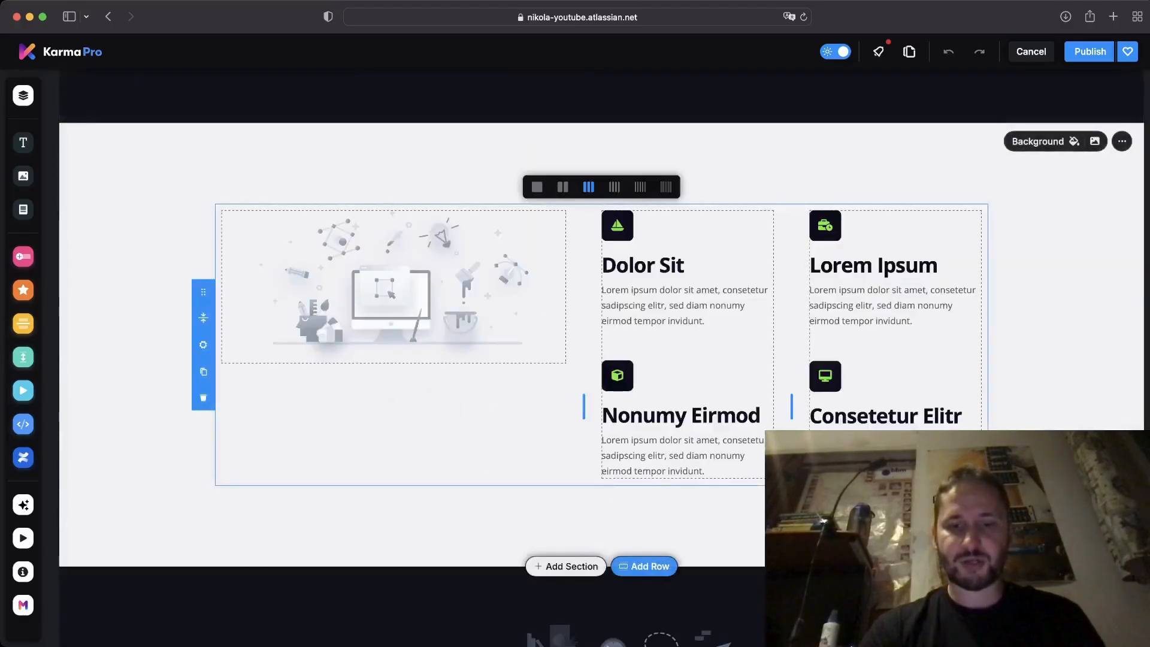
scroll(402, 359, "down", 8)
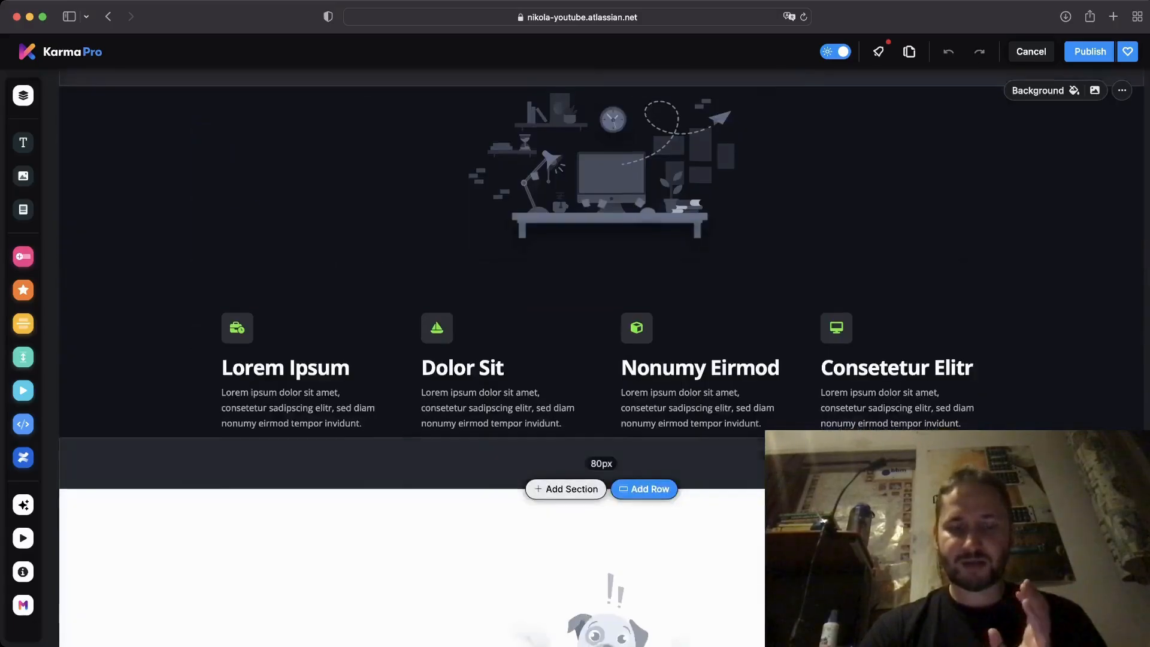
scroll(599, 359, "down", 5)
scroll(599, 359, "down", 2)
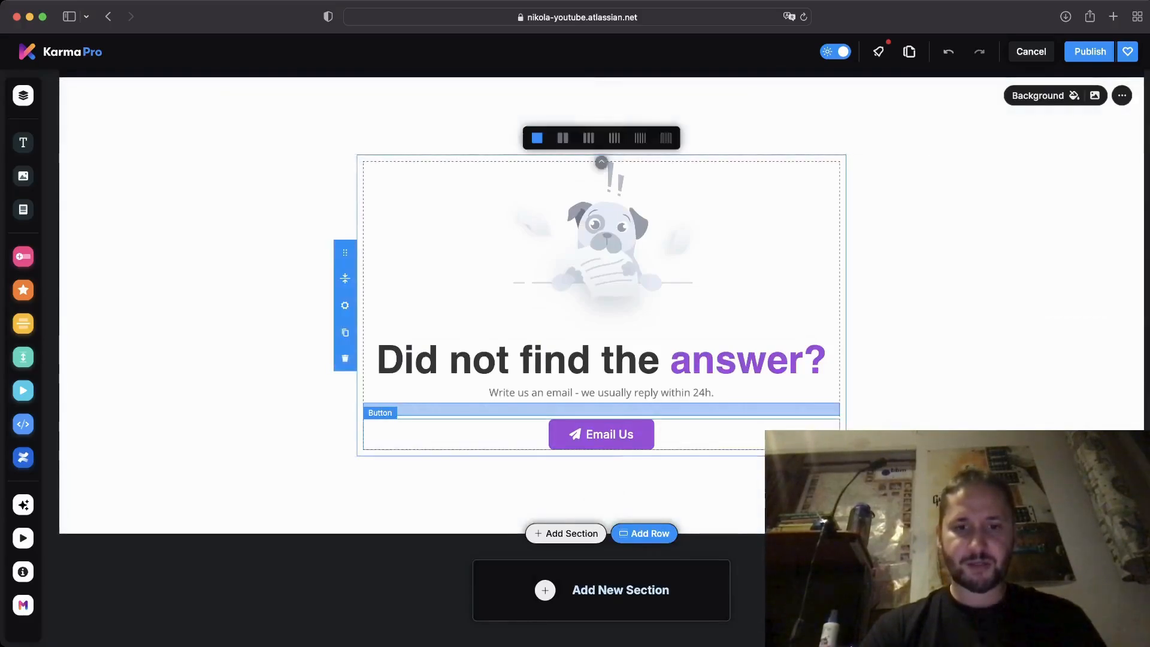
left_click(602, 435)
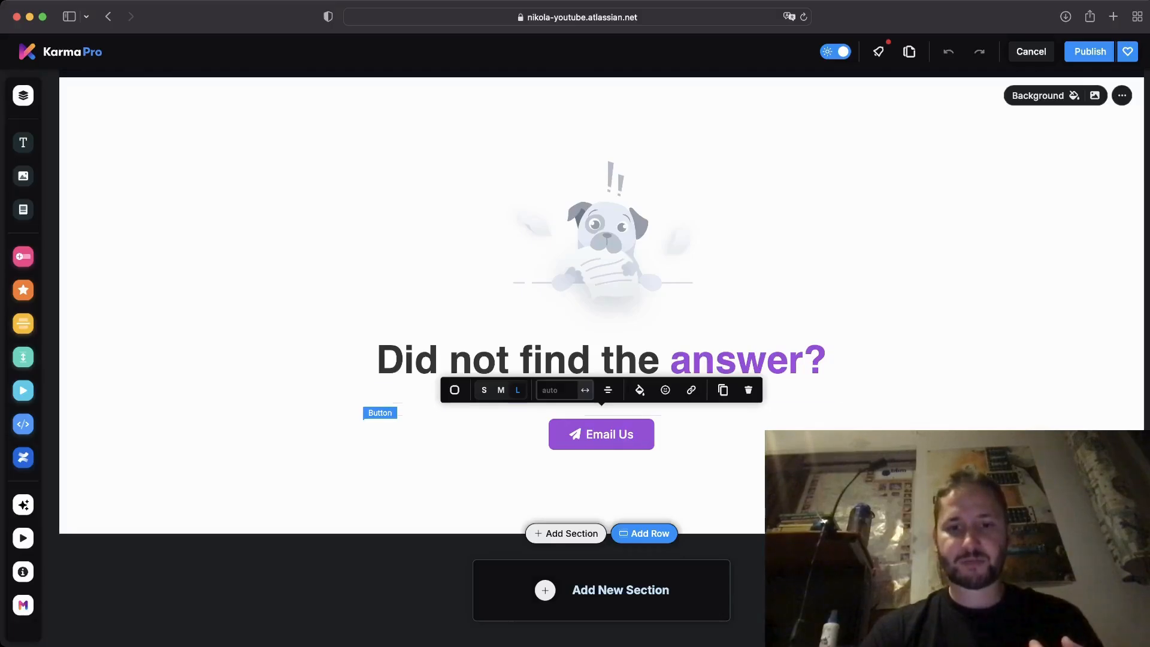
left_click(691, 390)
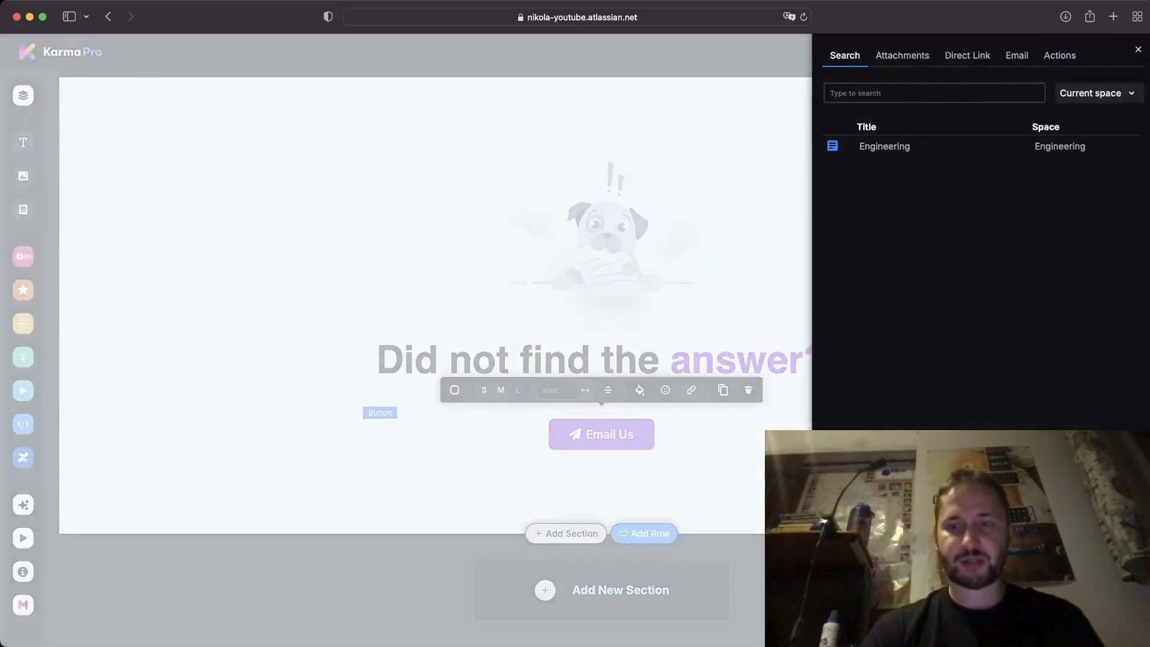
left_click(1098, 94)
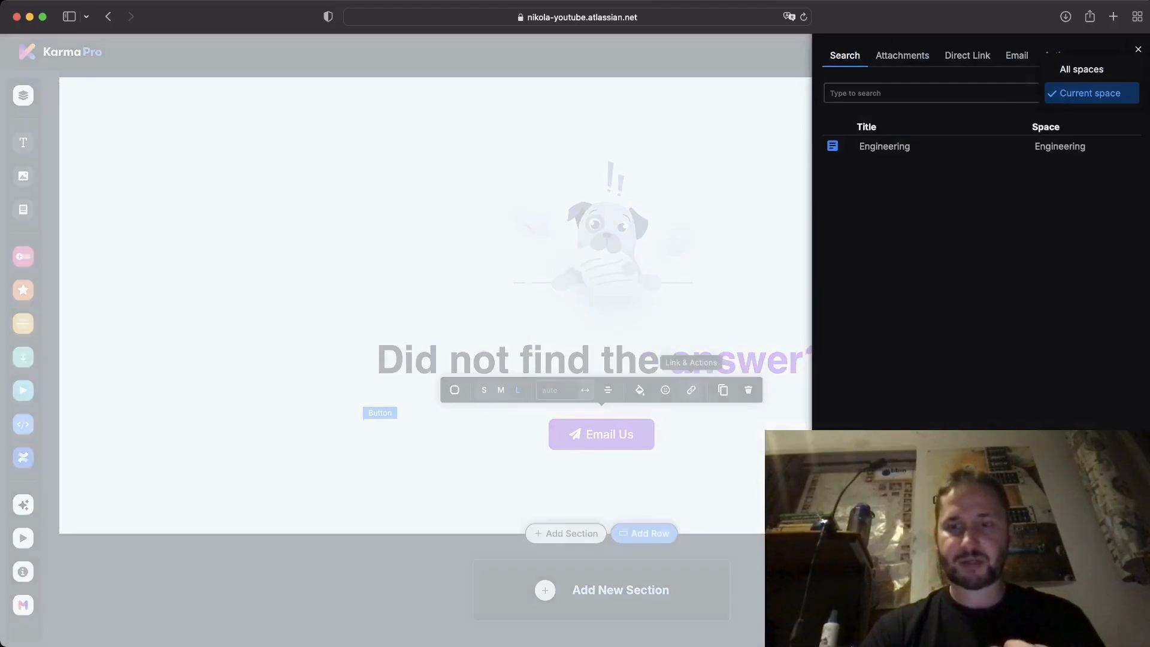
left_click(1081, 69)
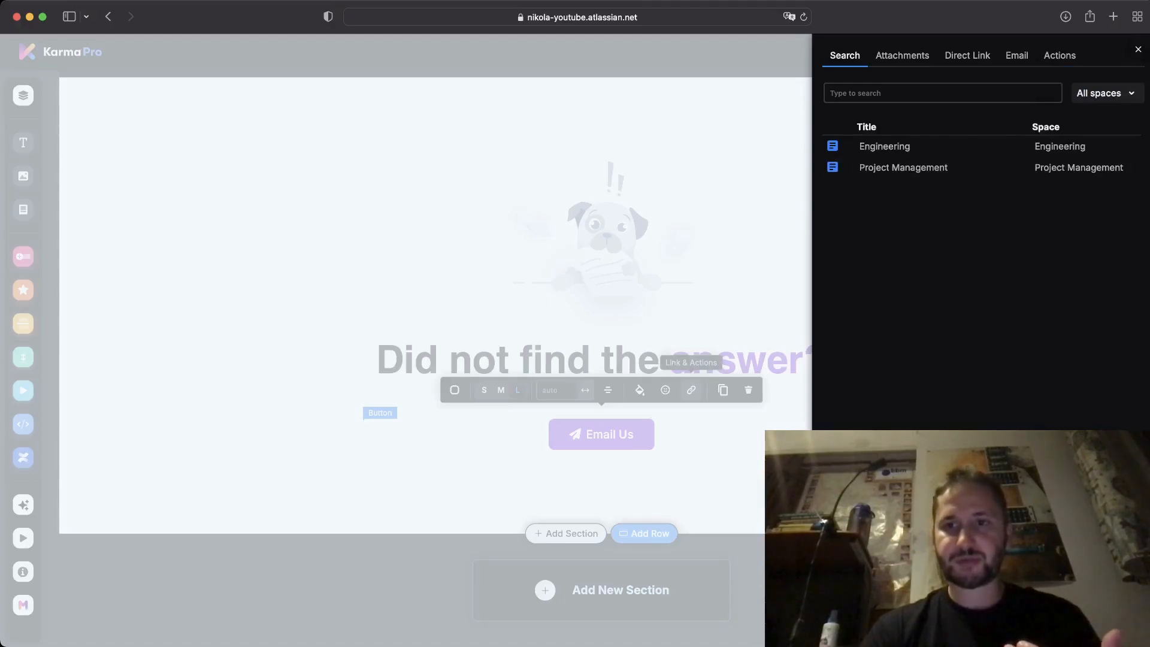
left_click(1016, 56)
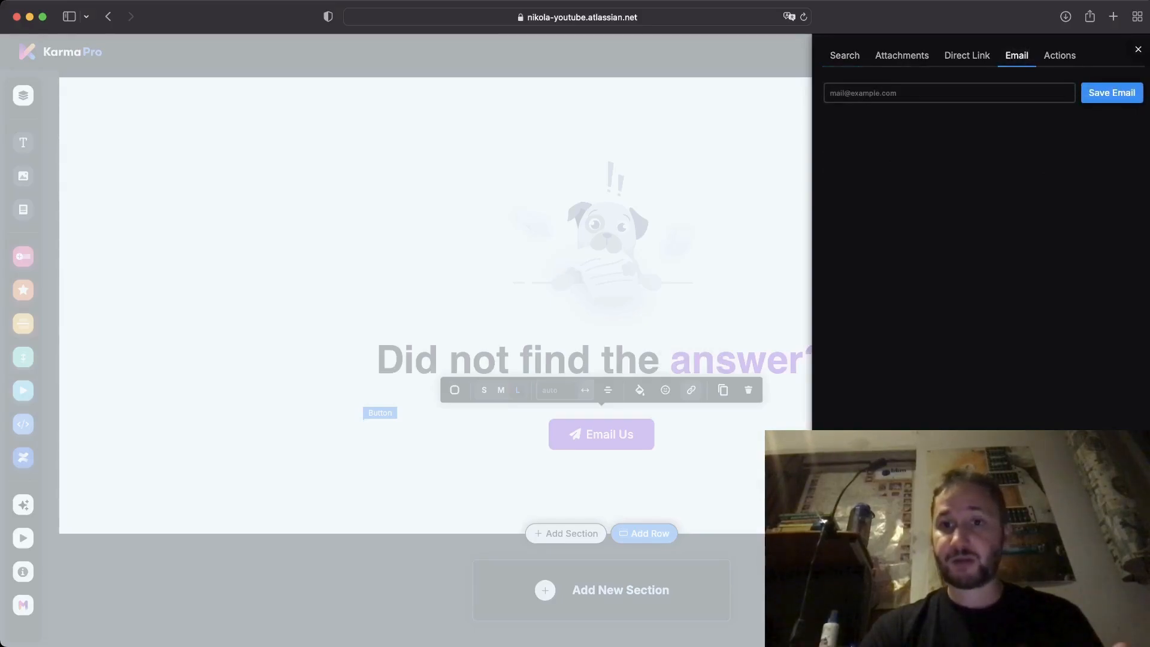
left_click(950, 93)
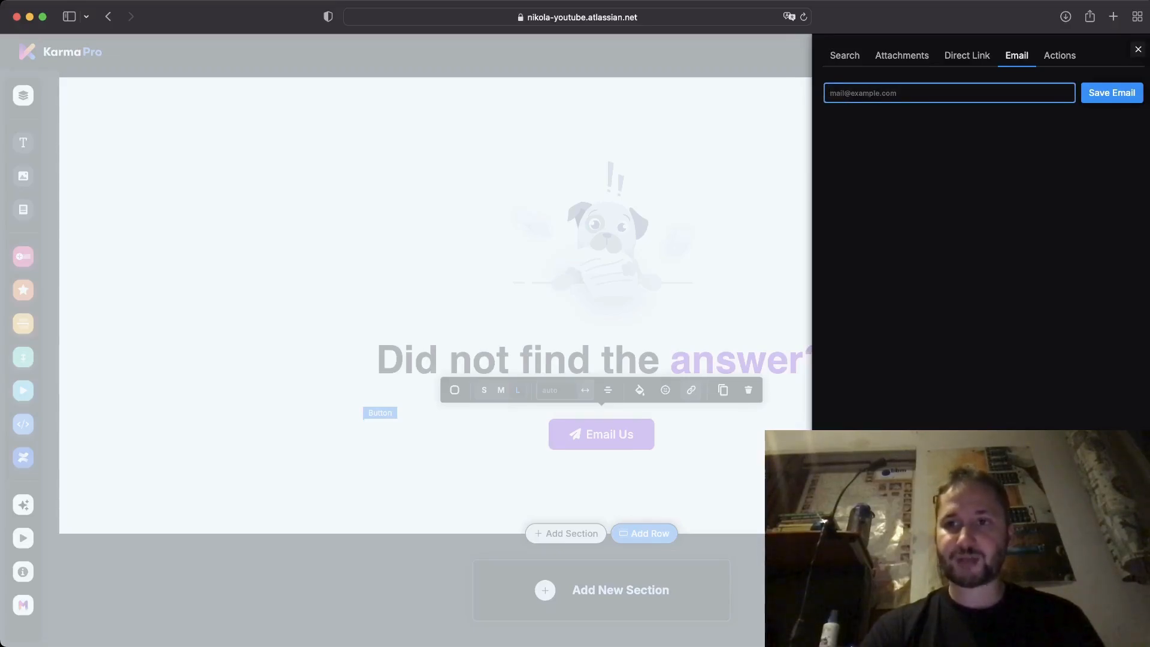
left_click(1139, 49)
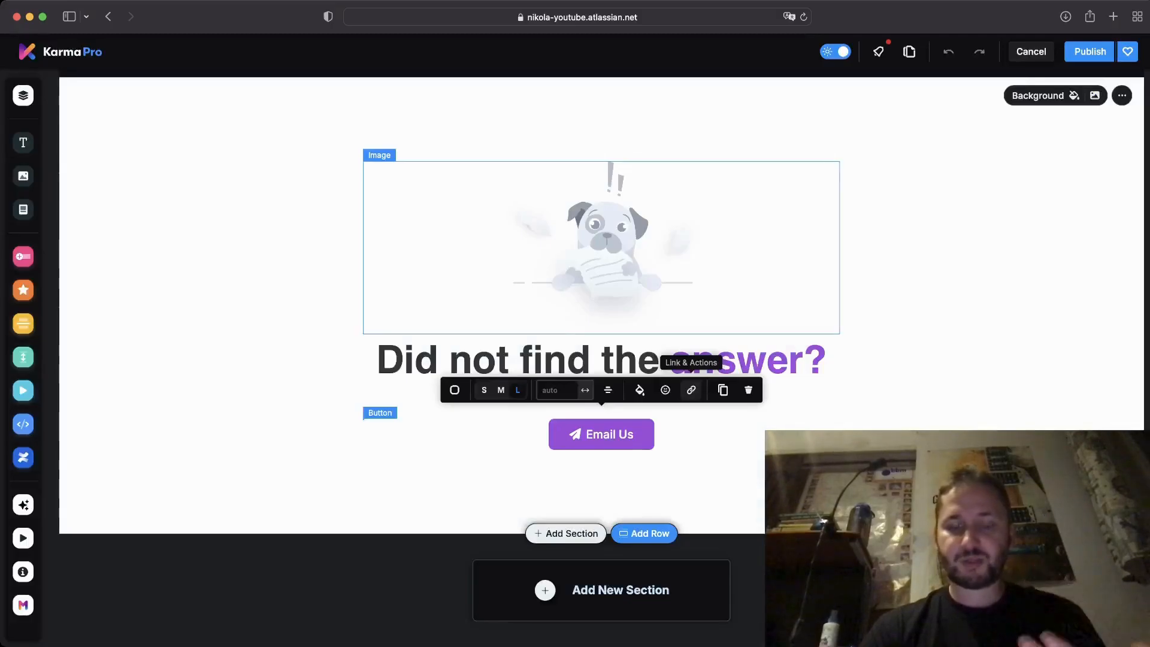
Publish the KARMA-built Engineering page so the grey hero renders beneath the title.
scroll(602, 359, "up", 4)
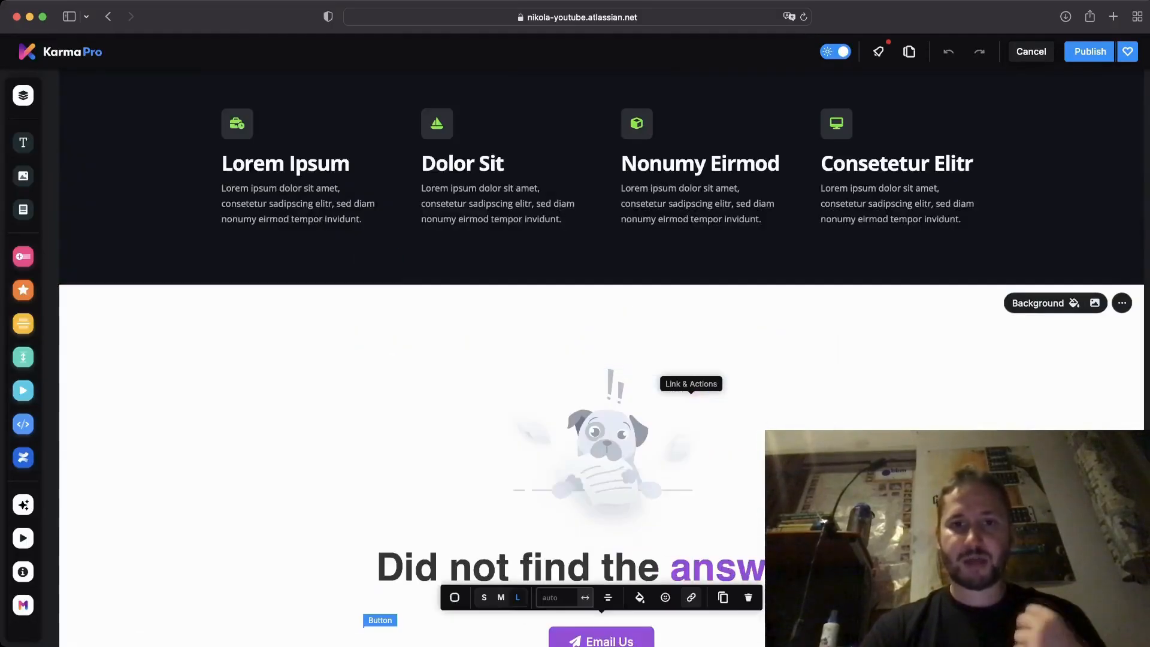
scroll(599, 360, "up", 10)
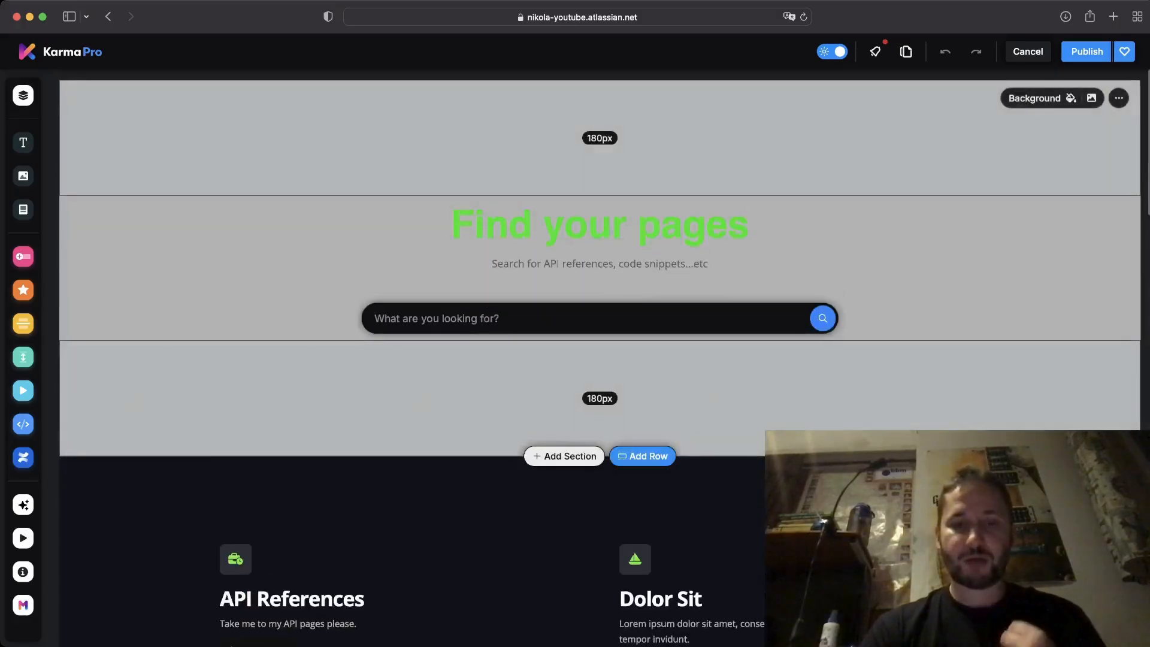
scroll(599, 300, "down", 2)
scroll(599, 359, "down", 8)
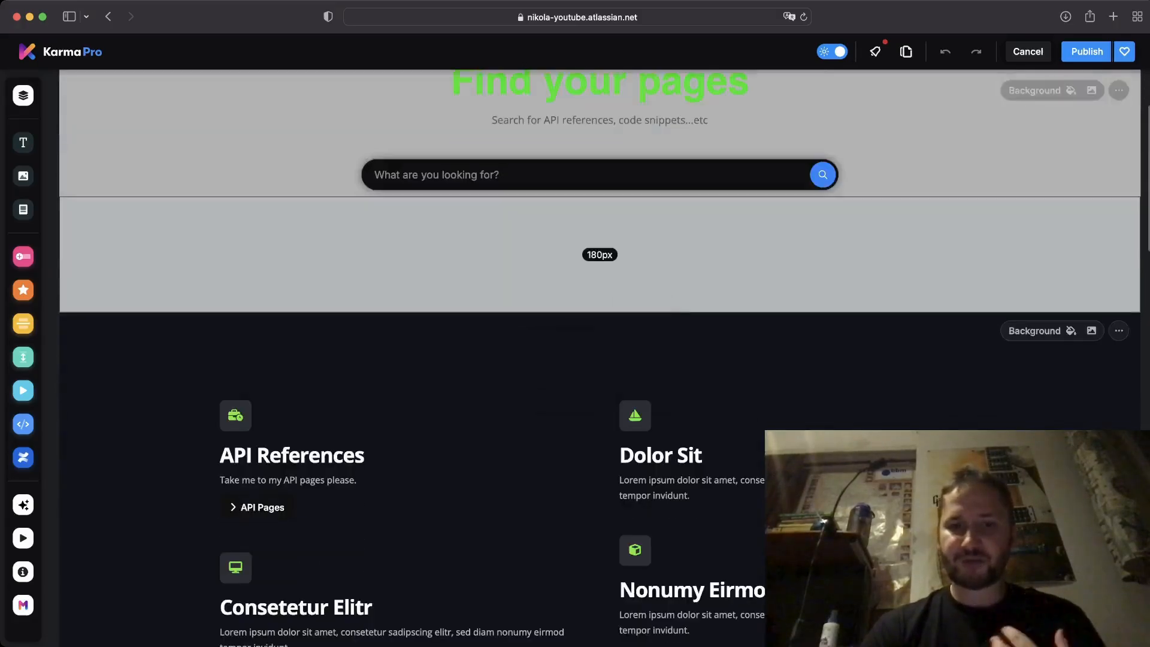
scroll(599, 359, "up", 6)
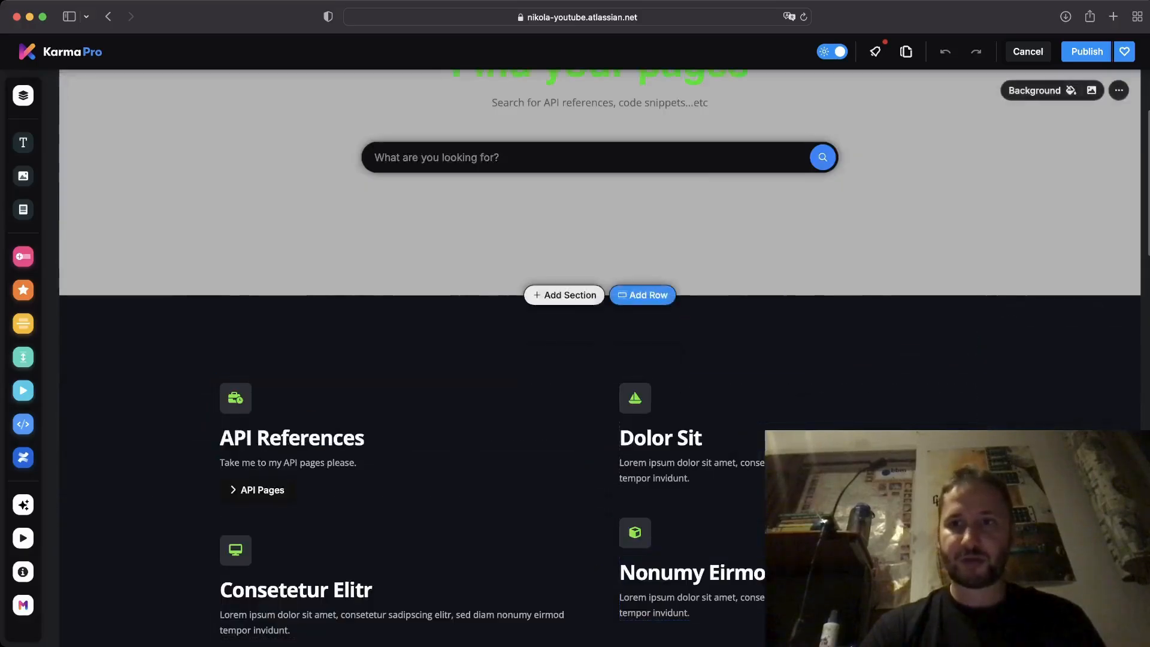
left_click(1087, 51)
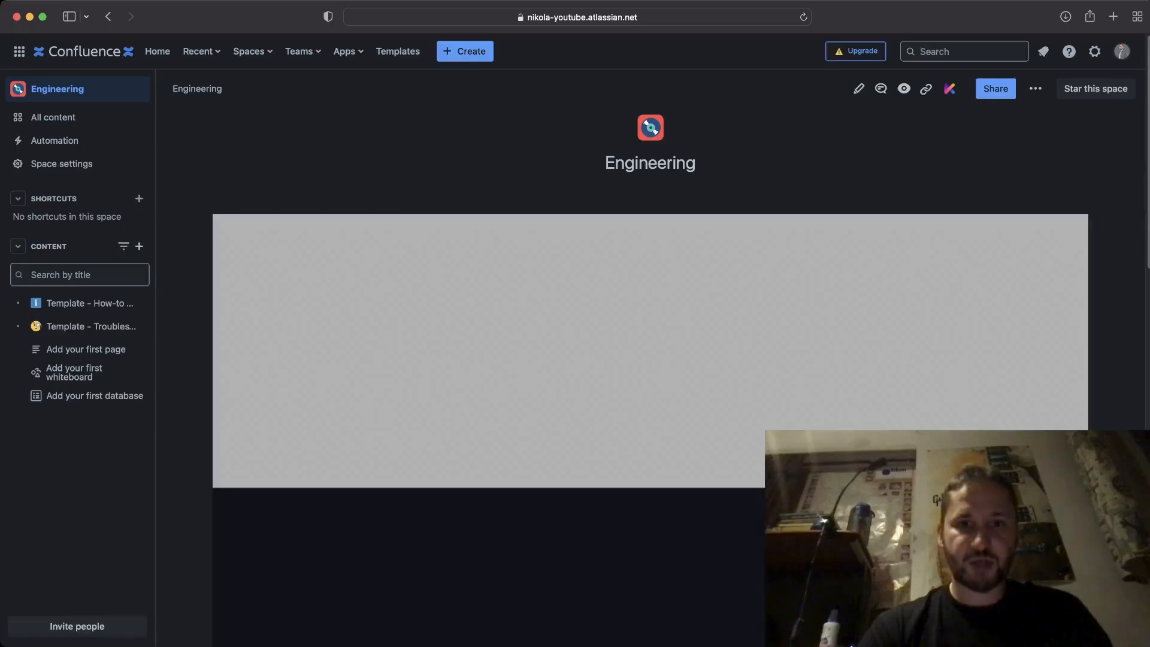
Reopen the published Engineering page in the page editor with the pencil Edit icon.
scroll(651, 378, "down", 15)
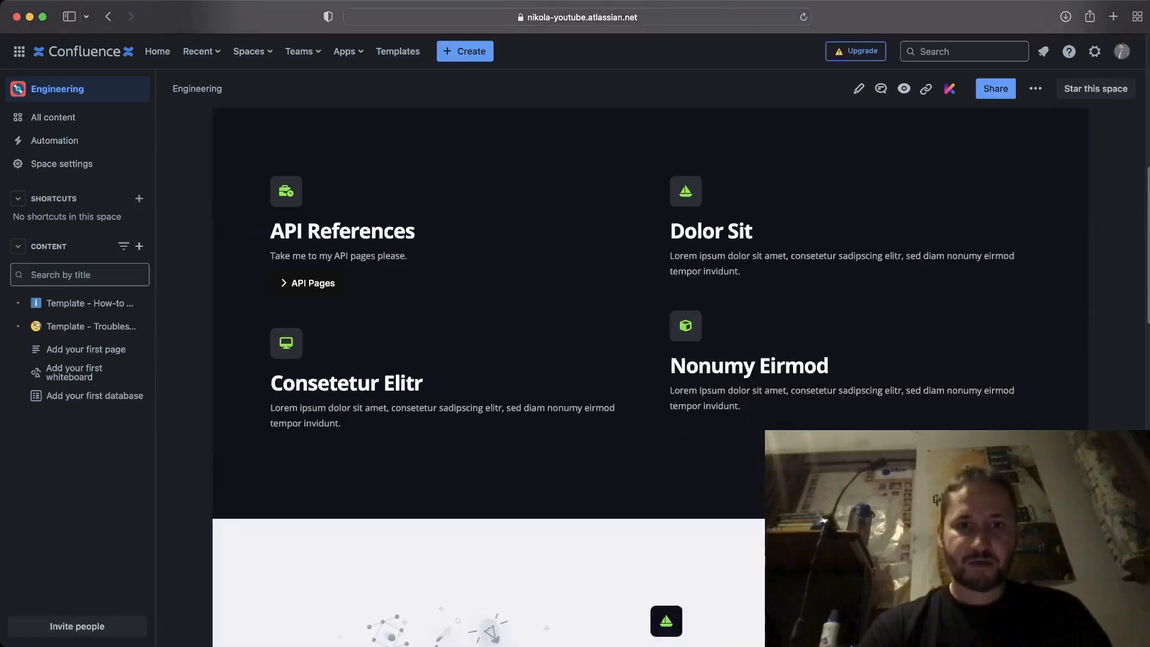
scroll(651, 377, "down", 10)
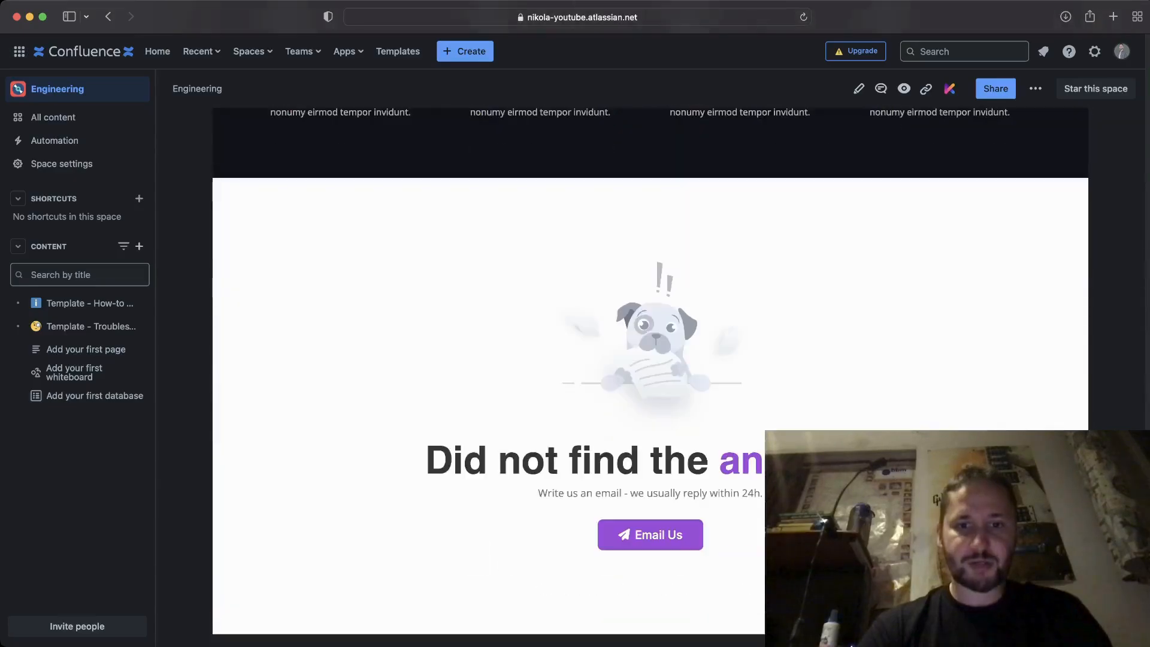
scroll(651, 377, "up", 20)
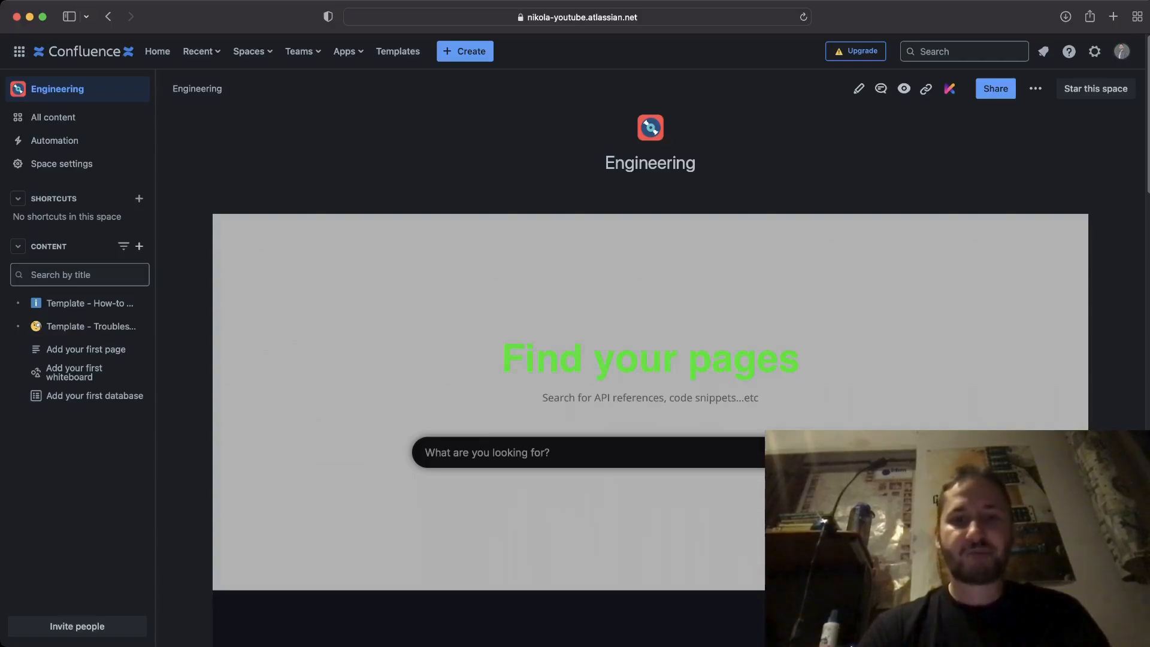
double_click(650, 163)
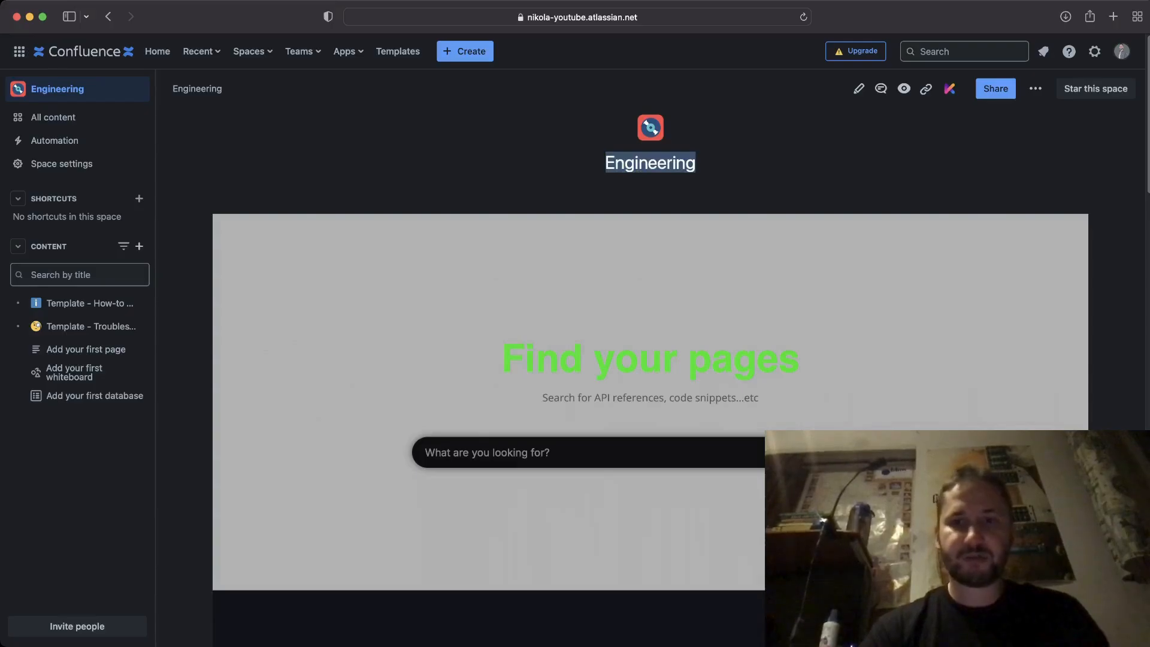
left_click(859, 89)
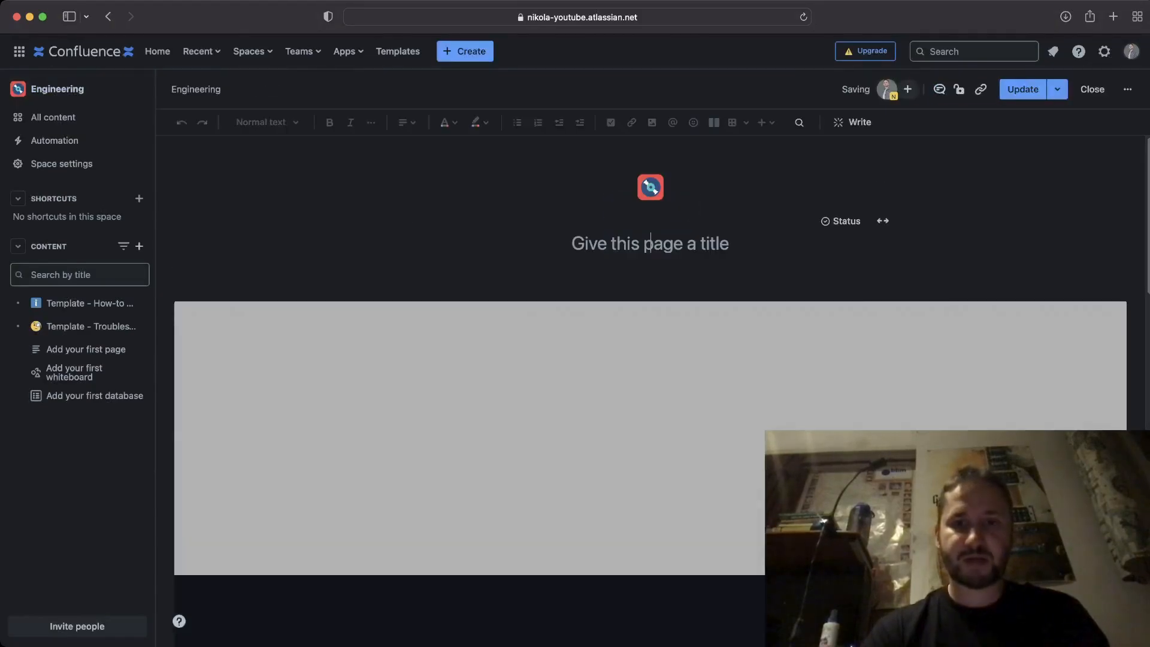
Enter 'Engineering Space' as the page title and publish the update.
left_click(1023, 89)
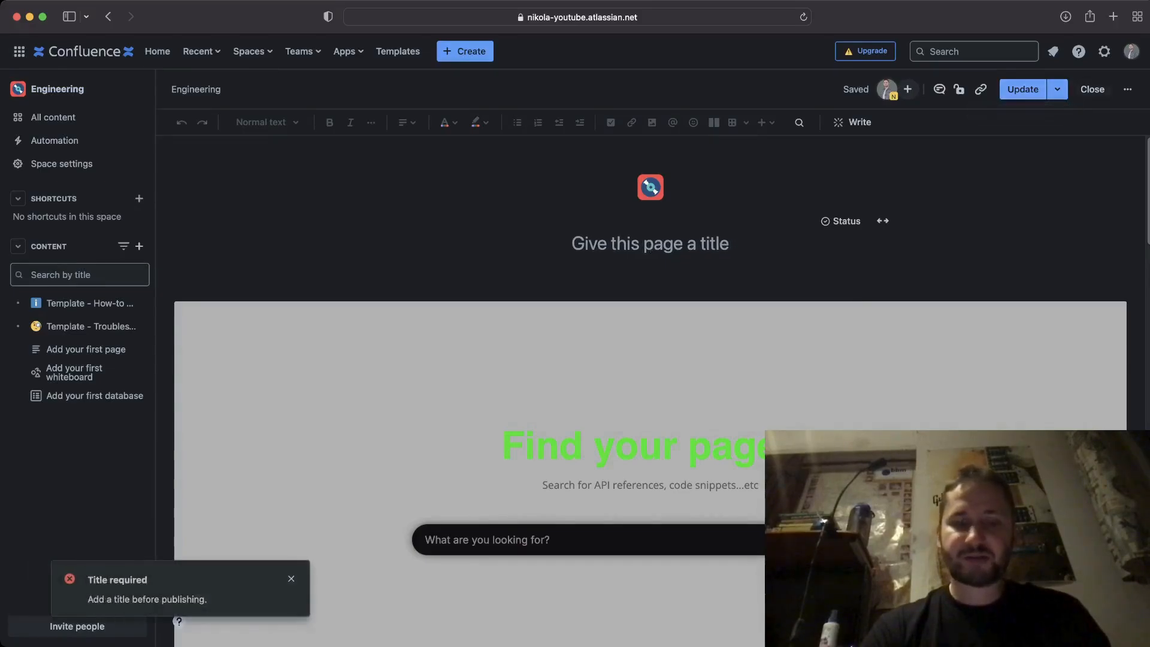
left_click(651, 244)
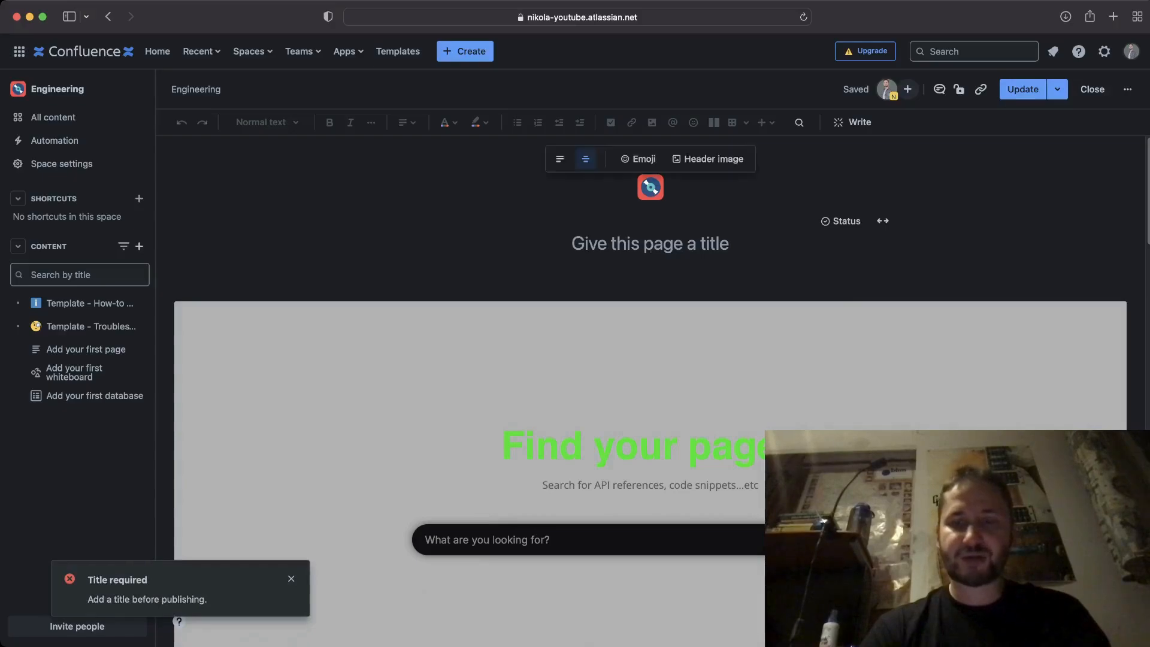
type("Engineering")
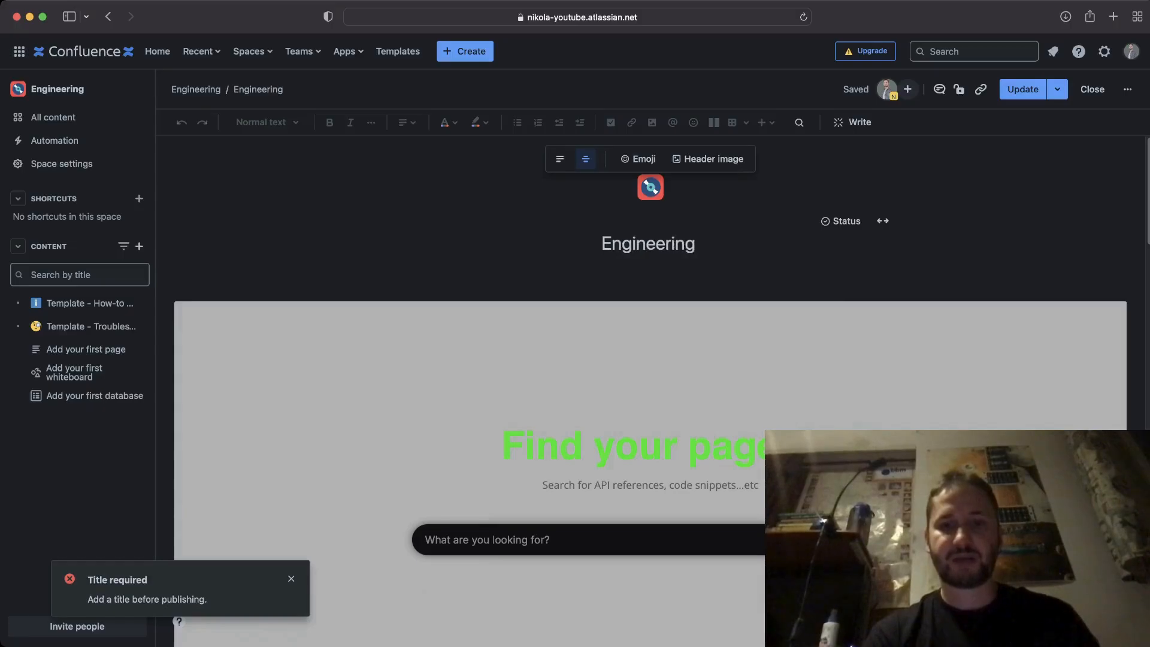
type(" Space")
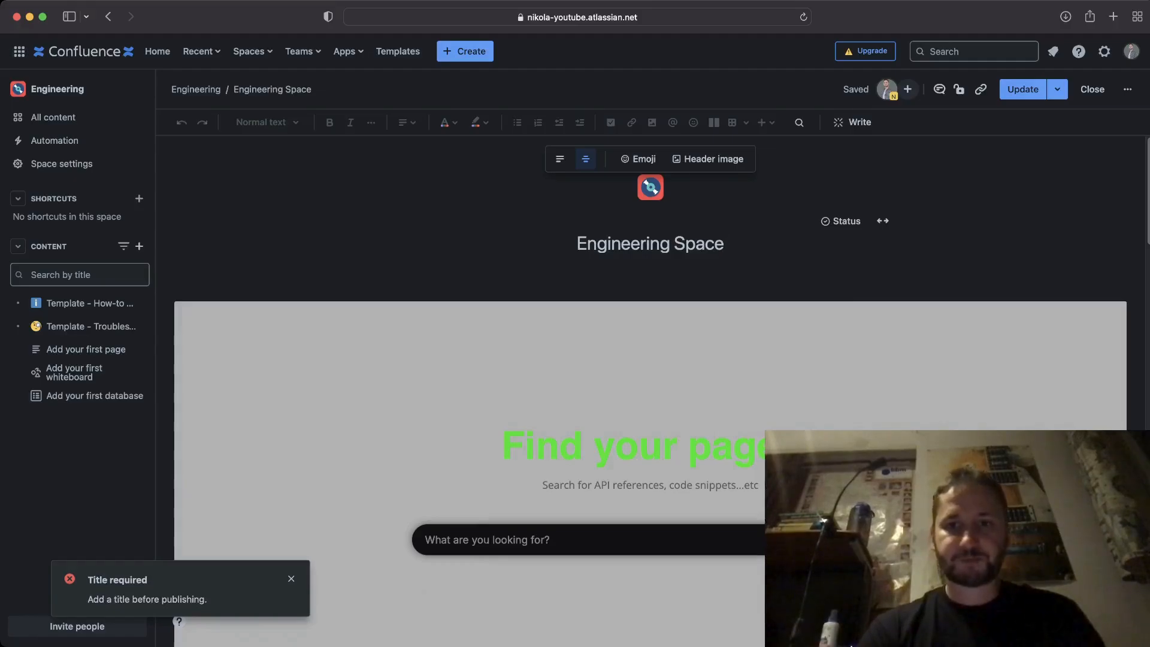
left_click(1022, 89)
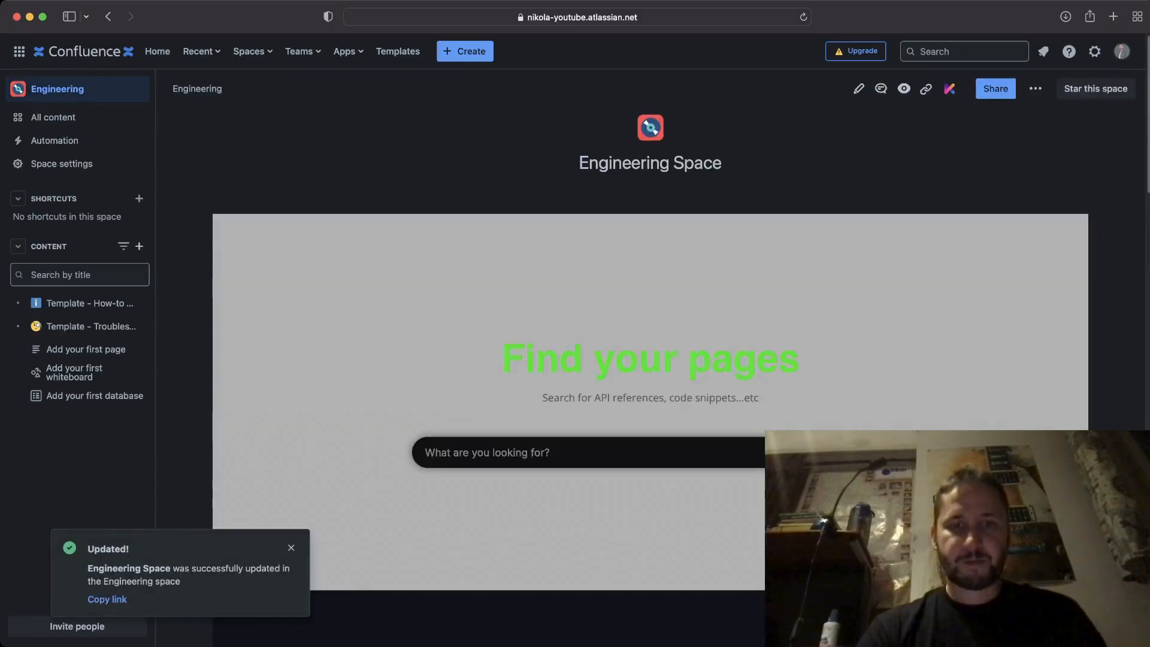
Search 'template' in the Find your pages box to list the Troubleshooting article and How-to guide templates.
scroll(650, 360, "down", 3)
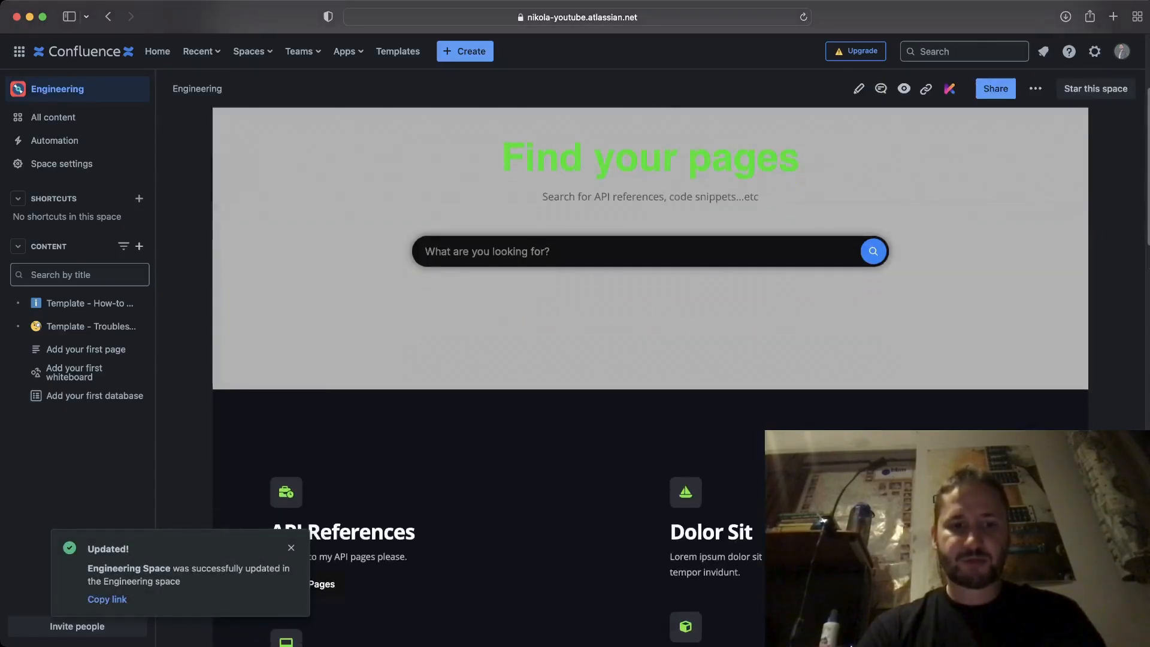
scroll(651, 359, "up", 3)
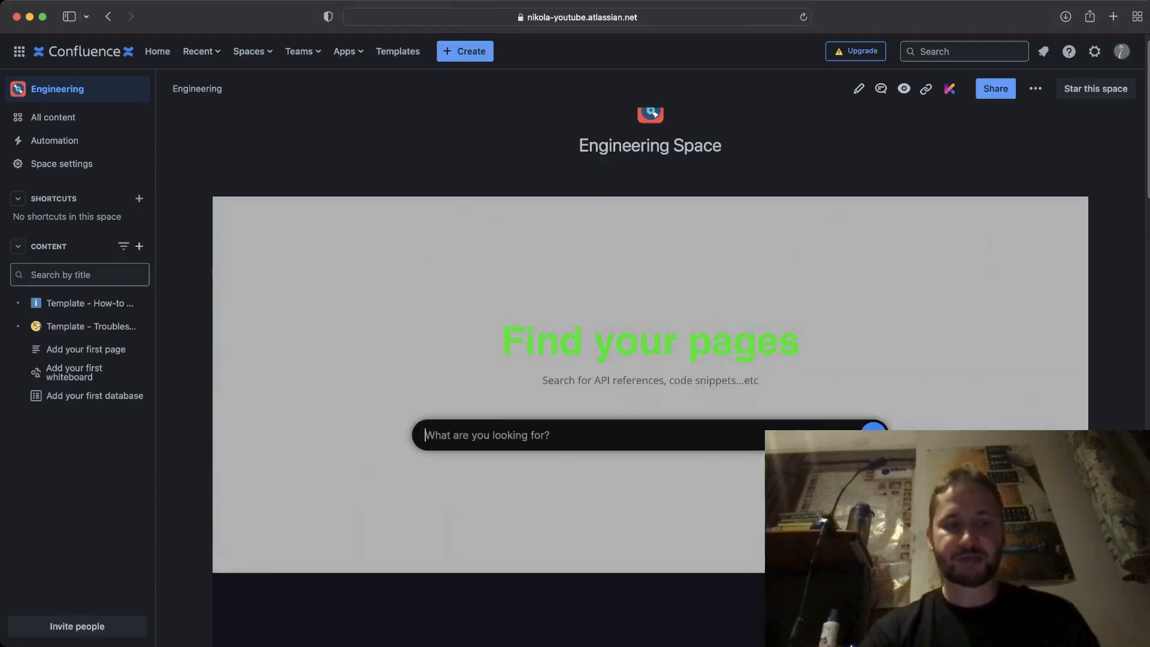
type("add")
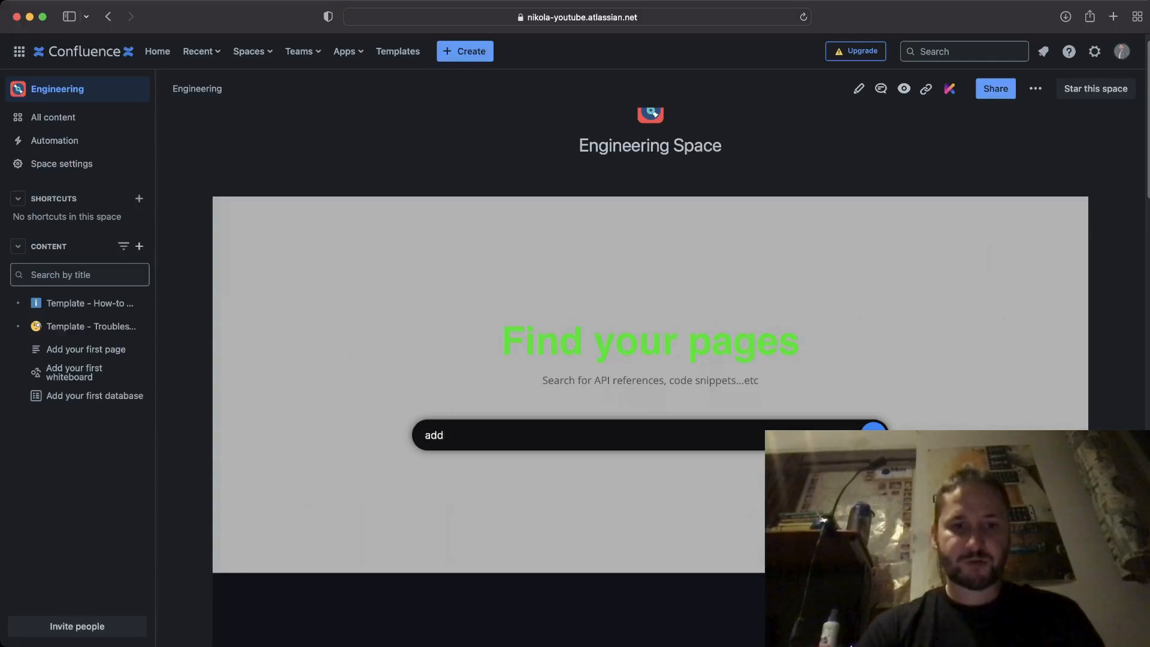
key("BackSpace")
key("BackSpace")
key("BackSpace")
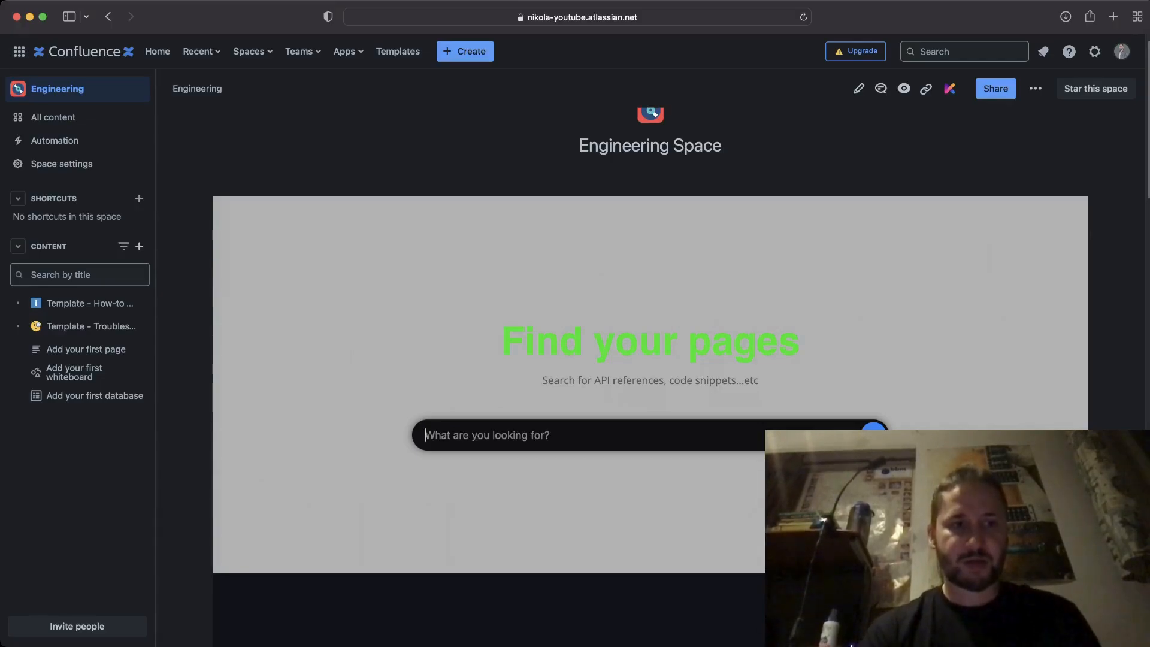
type("Proje")
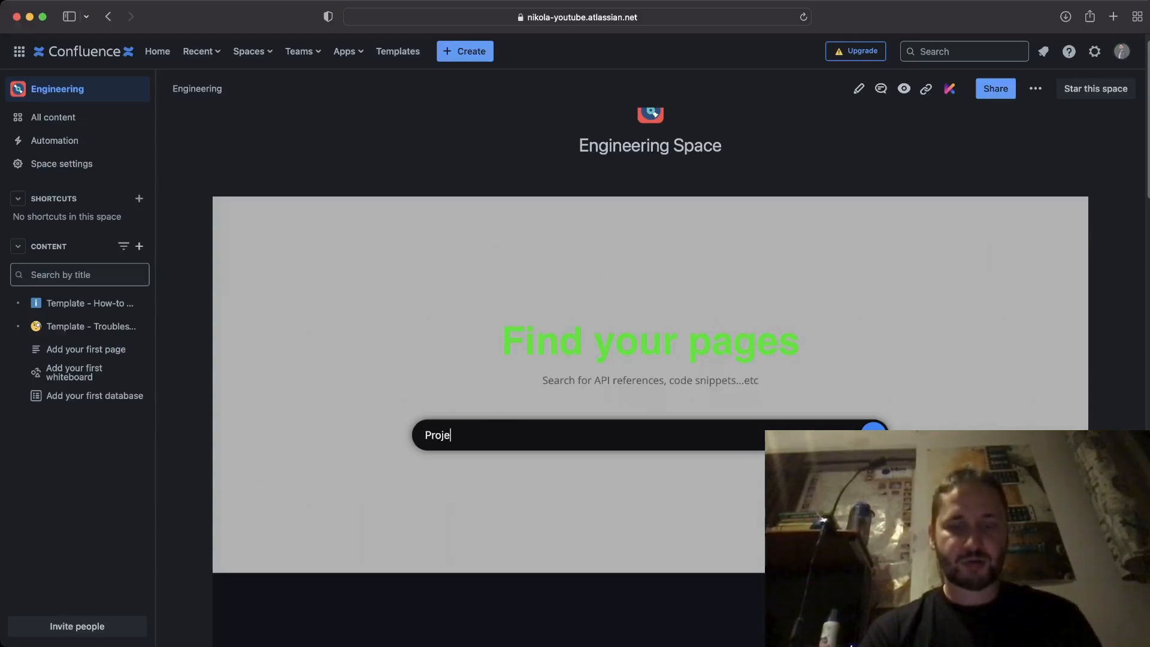
type("ct")
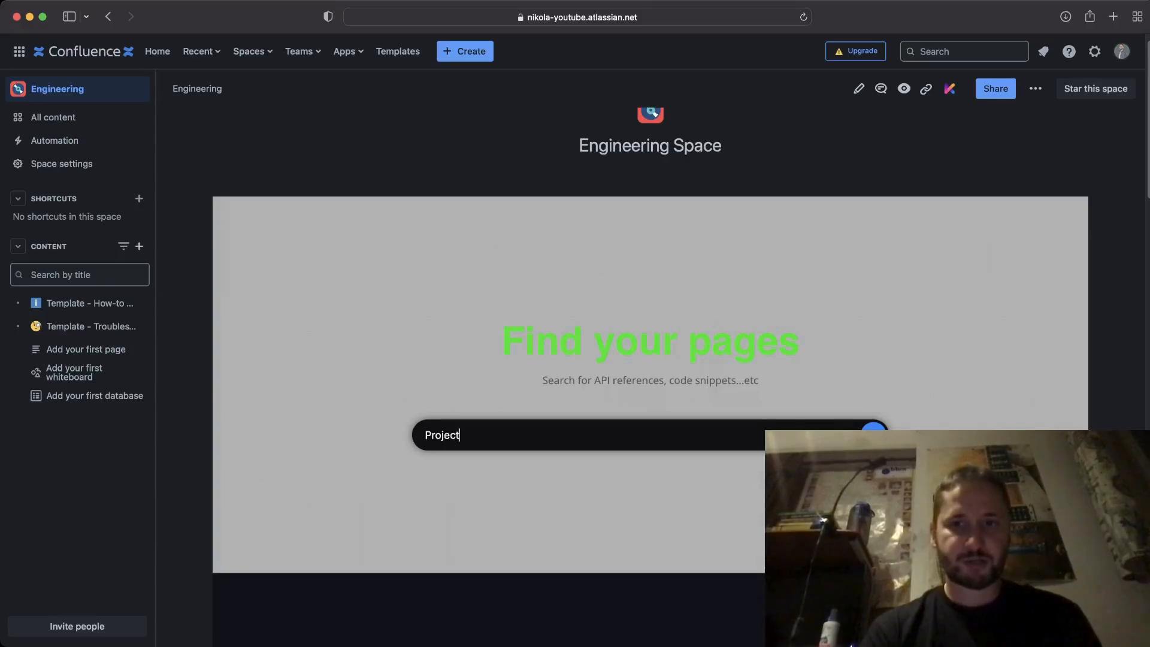
key("BackSpace")
key("BackSpace")
key("BackSpace")
key("BackSpace")
key("BackSpace")
key("BackSpace")
type("template")
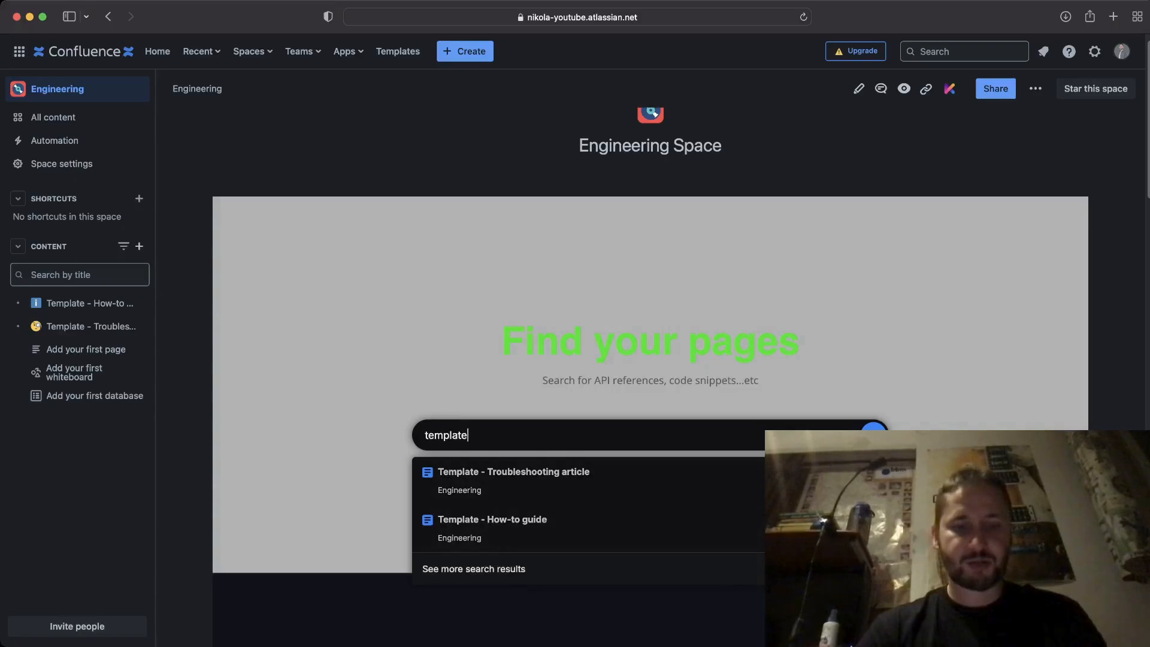
key("Return")
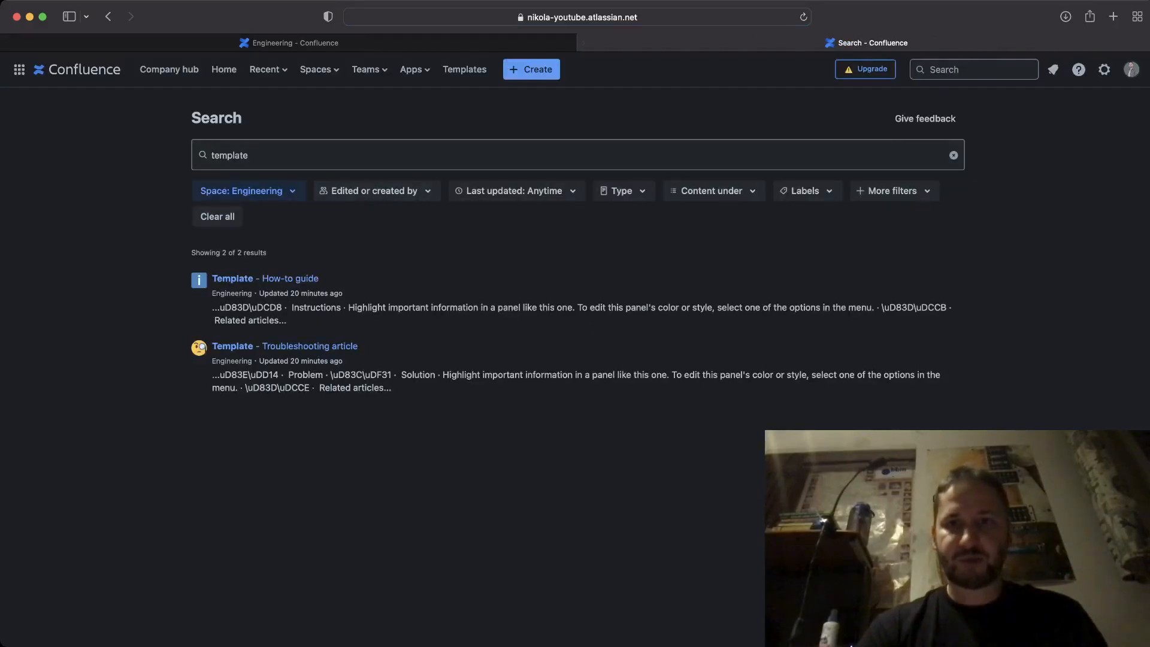
Close the search results and scroll down to the API References card with its API Pages button.
key("super+w")
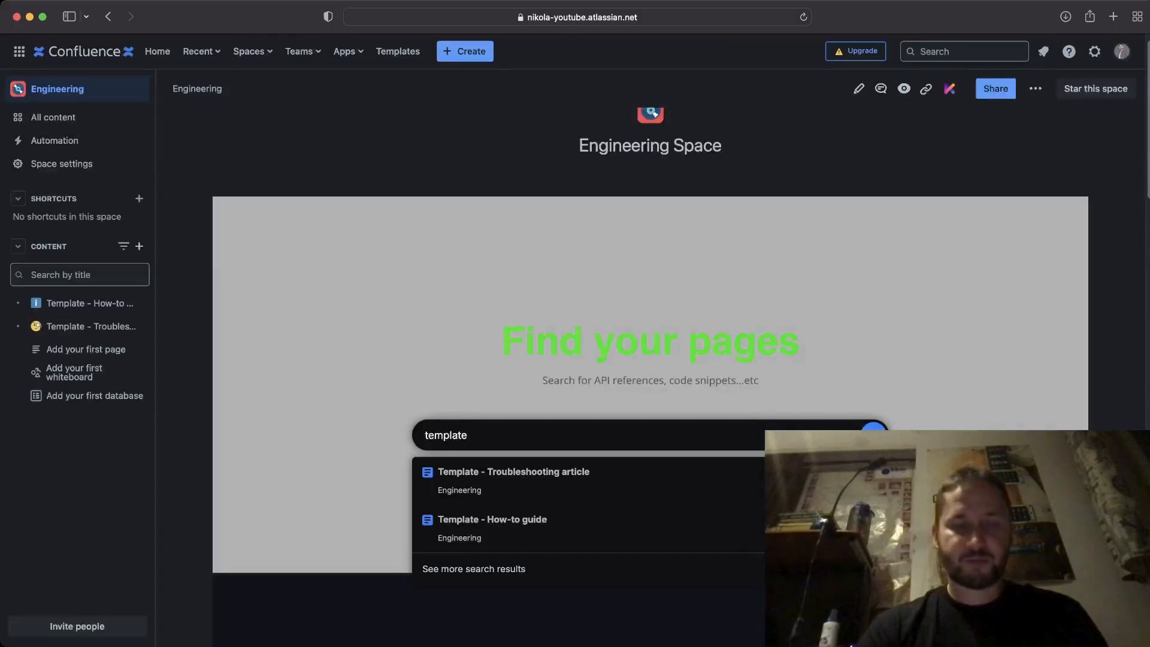
scroll(654, 113, "down", 2)
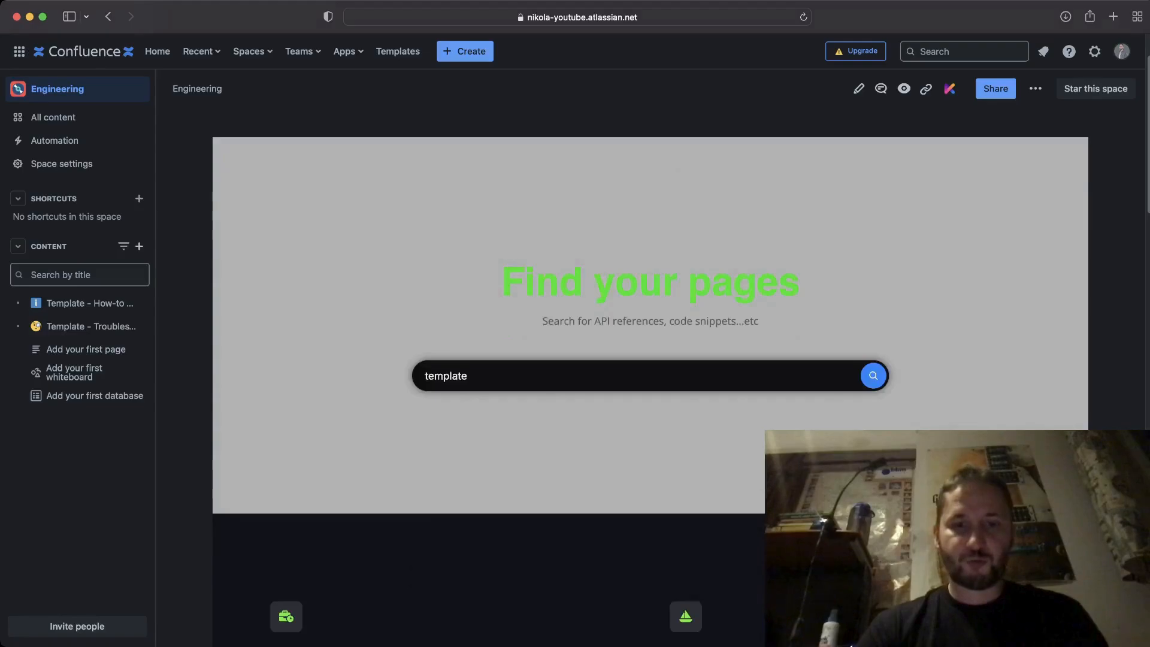
scroll(650, 360, "down", 6)
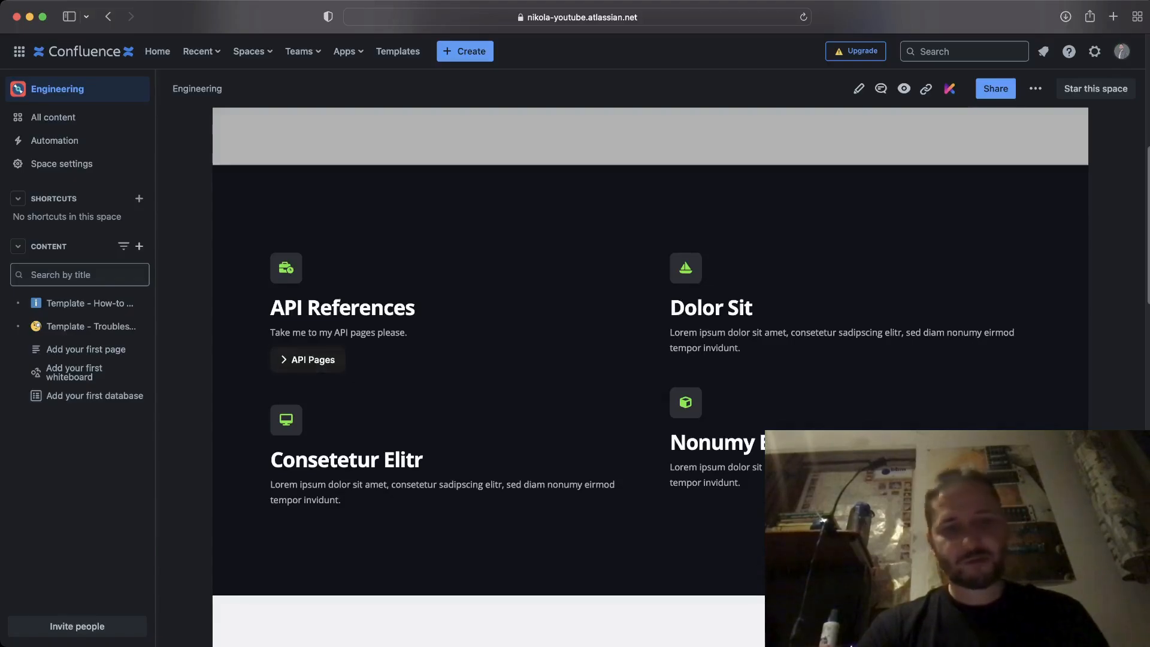
scroll(651, 376, "down", 10)
scroll(650, 376, "down", 8)
scroll(651, 376, "up", 4)
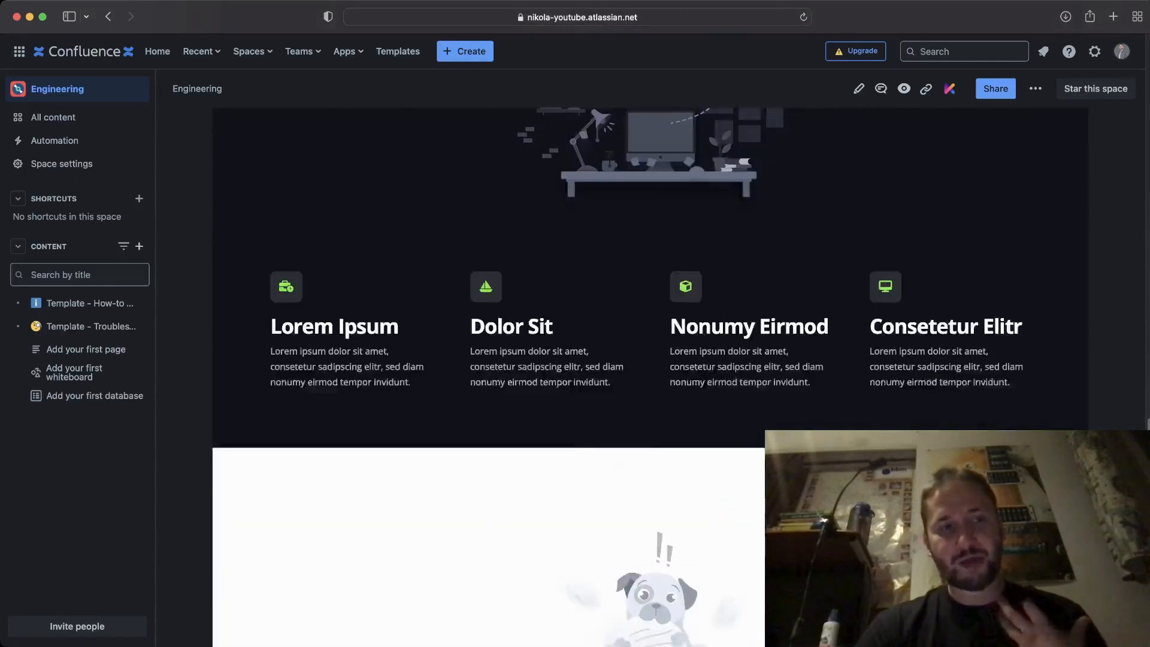
scroll(650, 377, "up", 10)
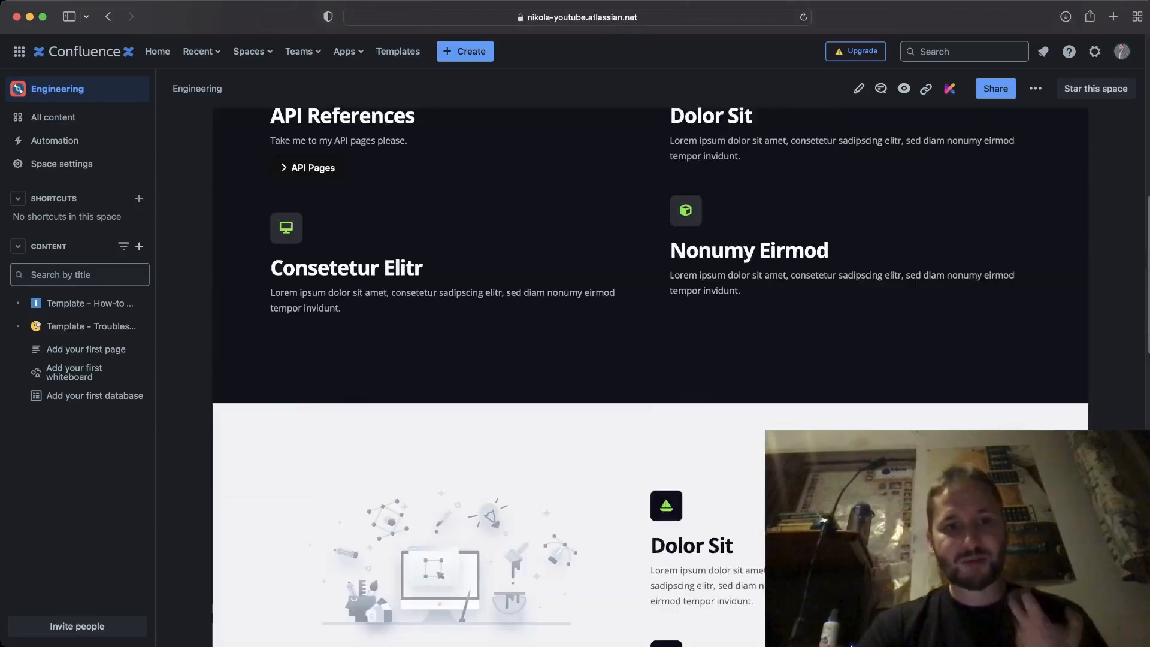
scroll(650, 377, "up", 2)
scroll(651, 376, "up", 1)
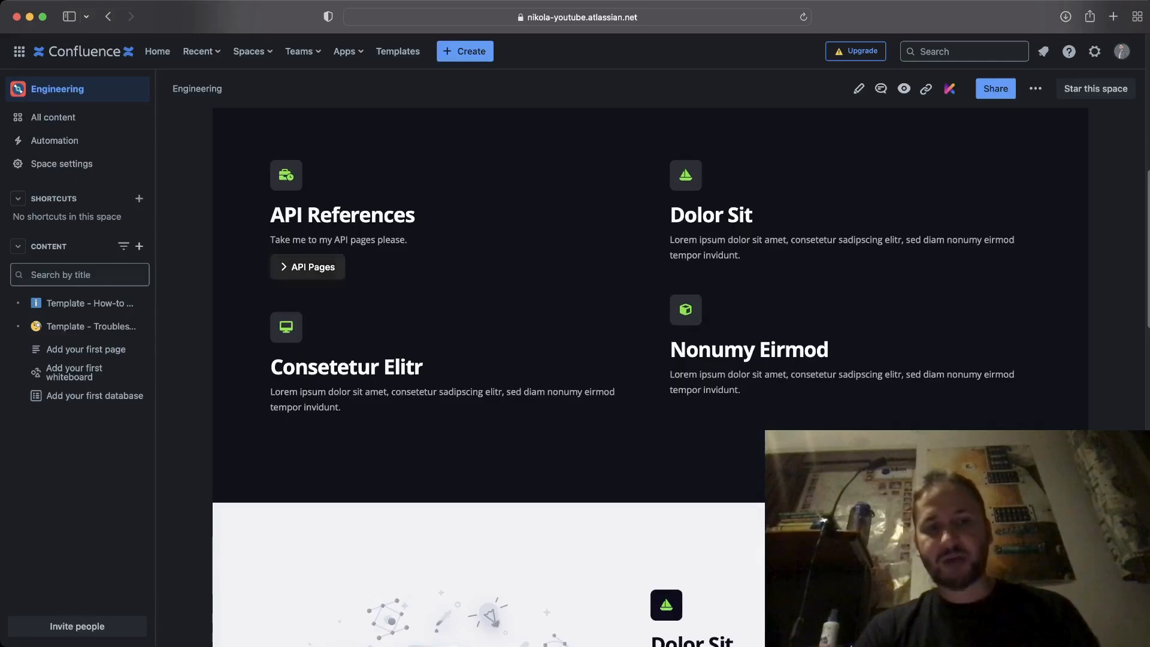
left_click(312, 267)
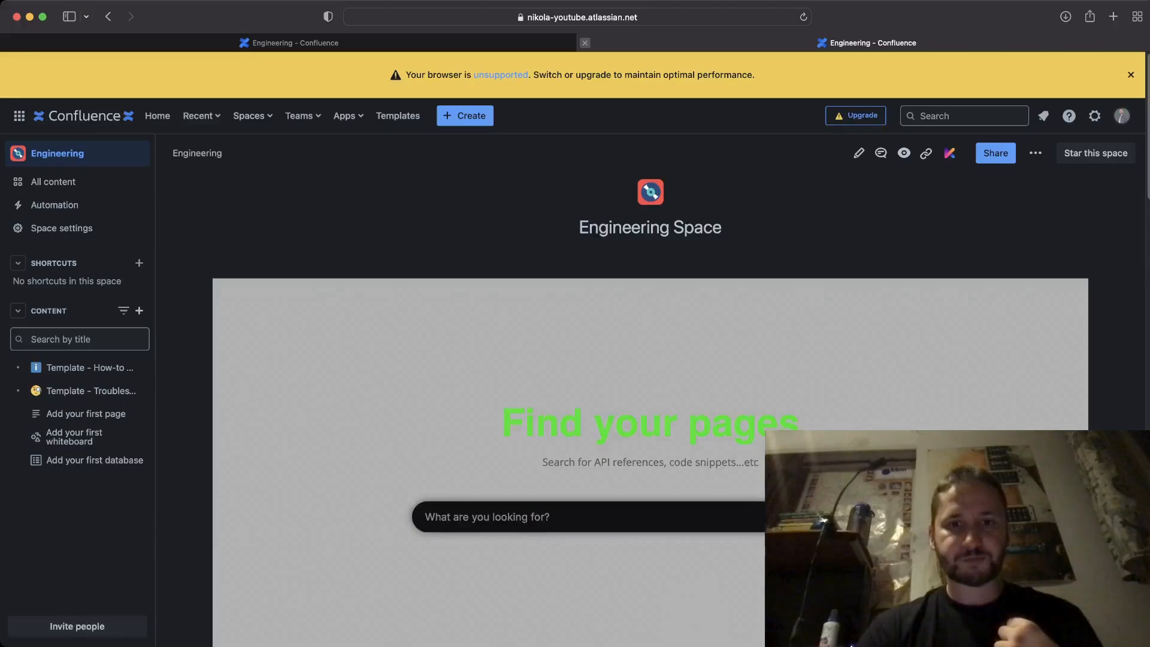
left_click(585, 44)
scroll(650, 360, "up", 5)
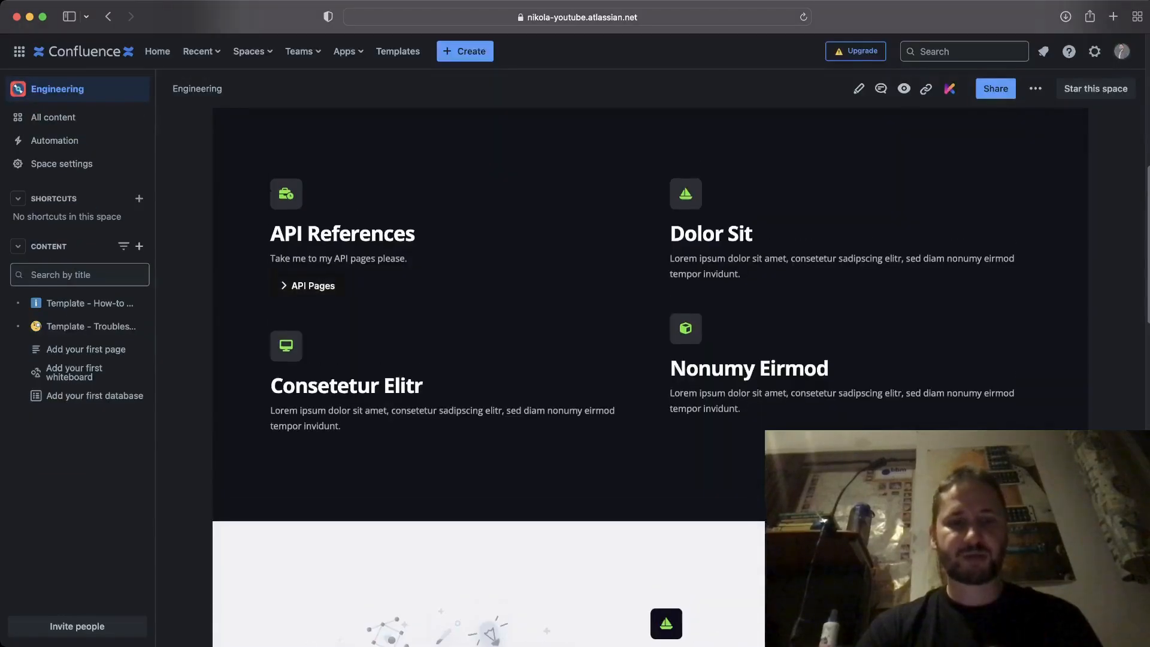
scroll(650, 359, "up", 4)
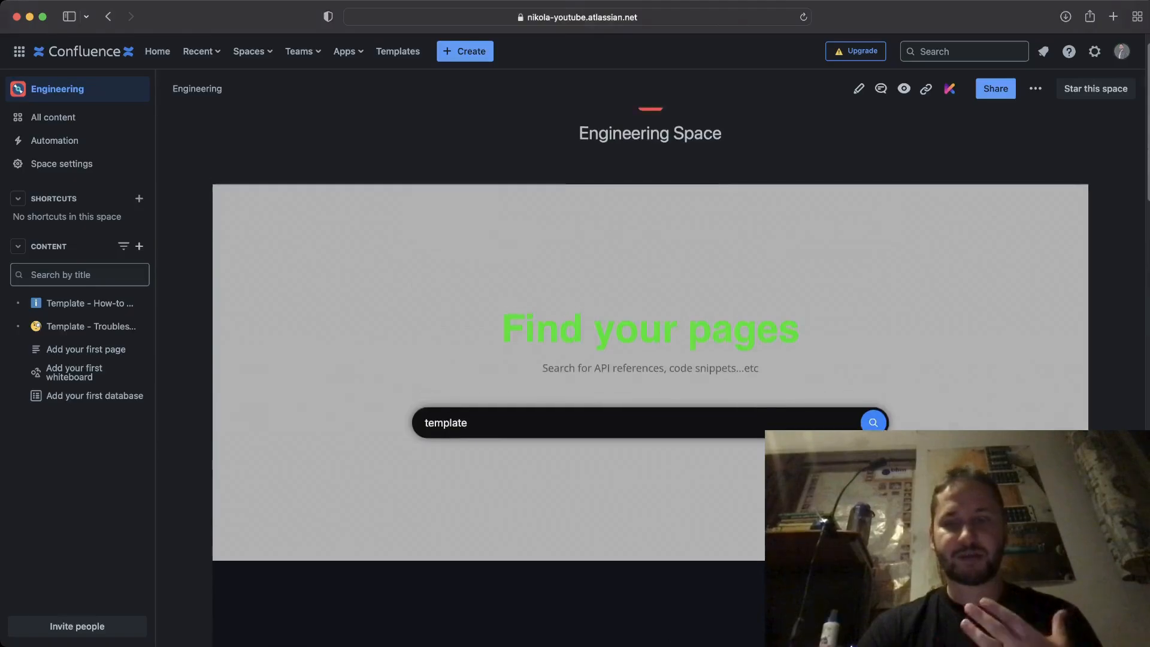
scroll(650, 360, "up", 1)
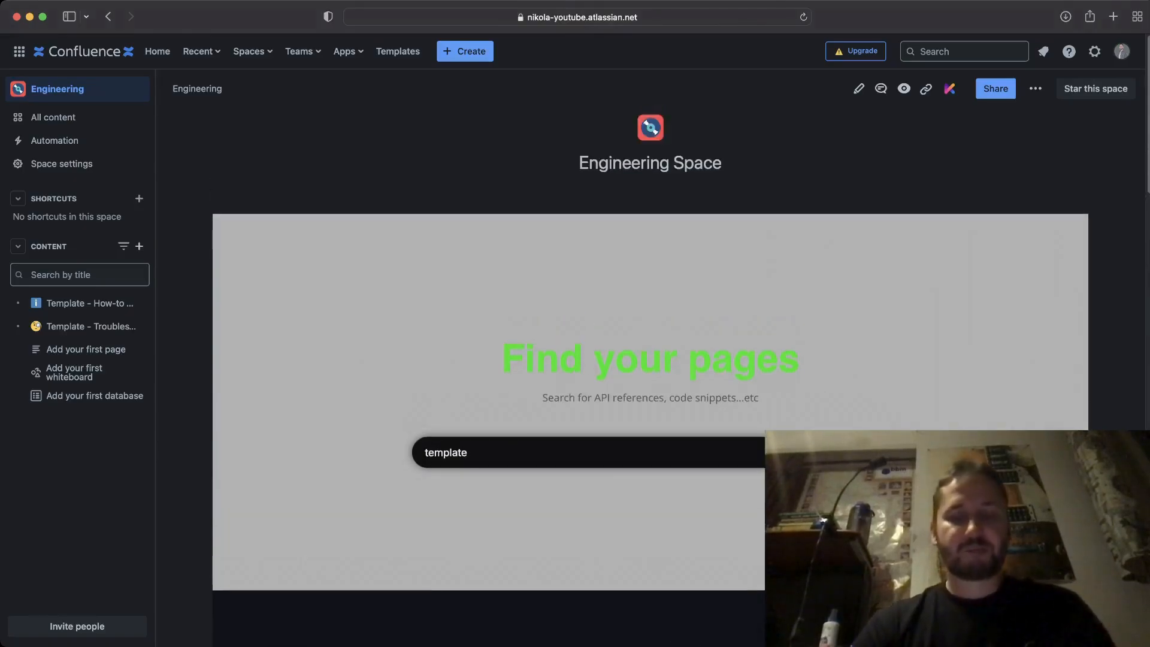
scroll(650, 360, "down", 1)
scroll(650, 360, "down", 3)
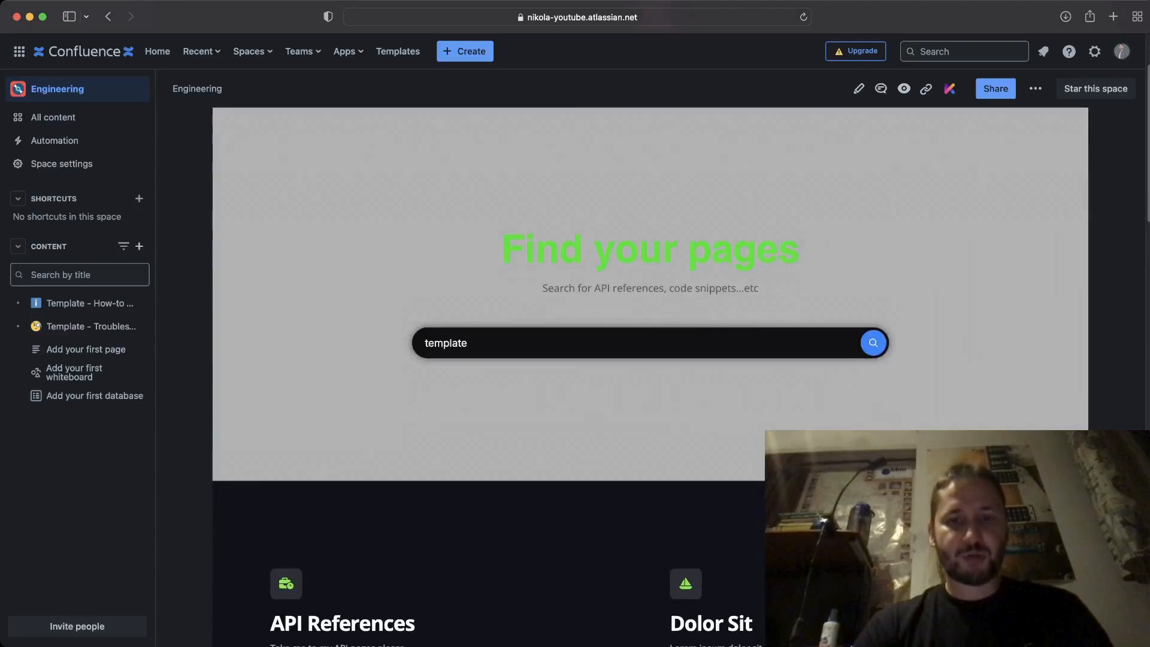
scroll(650, 360, "down", 3)
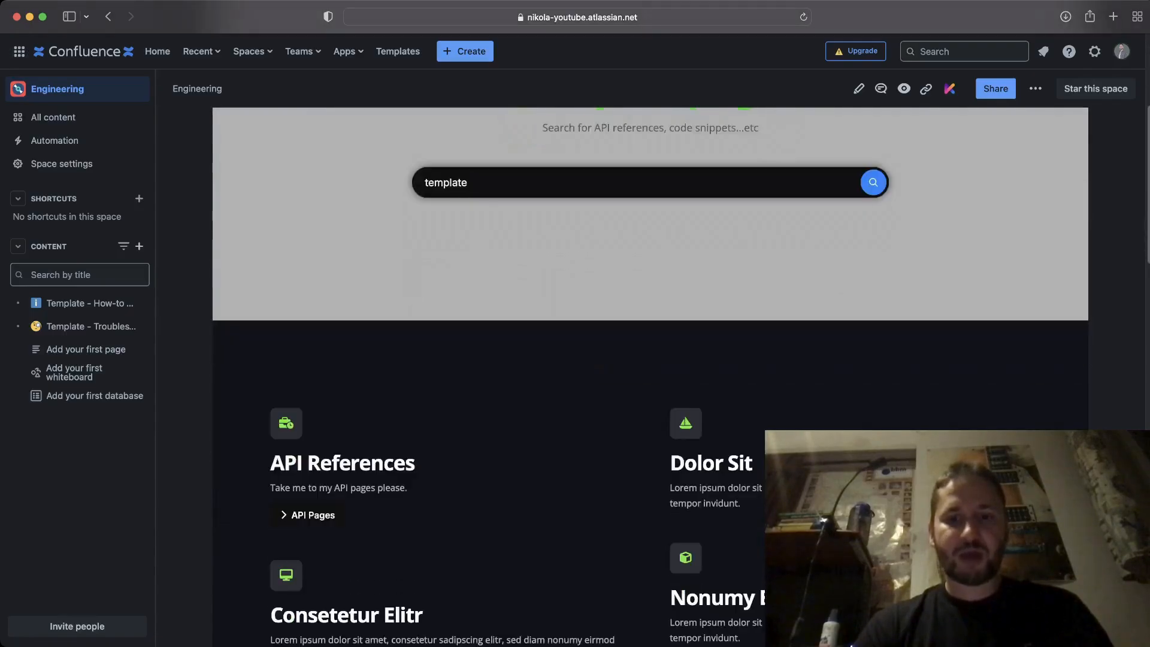
scroll(650, 360, "down", 1)
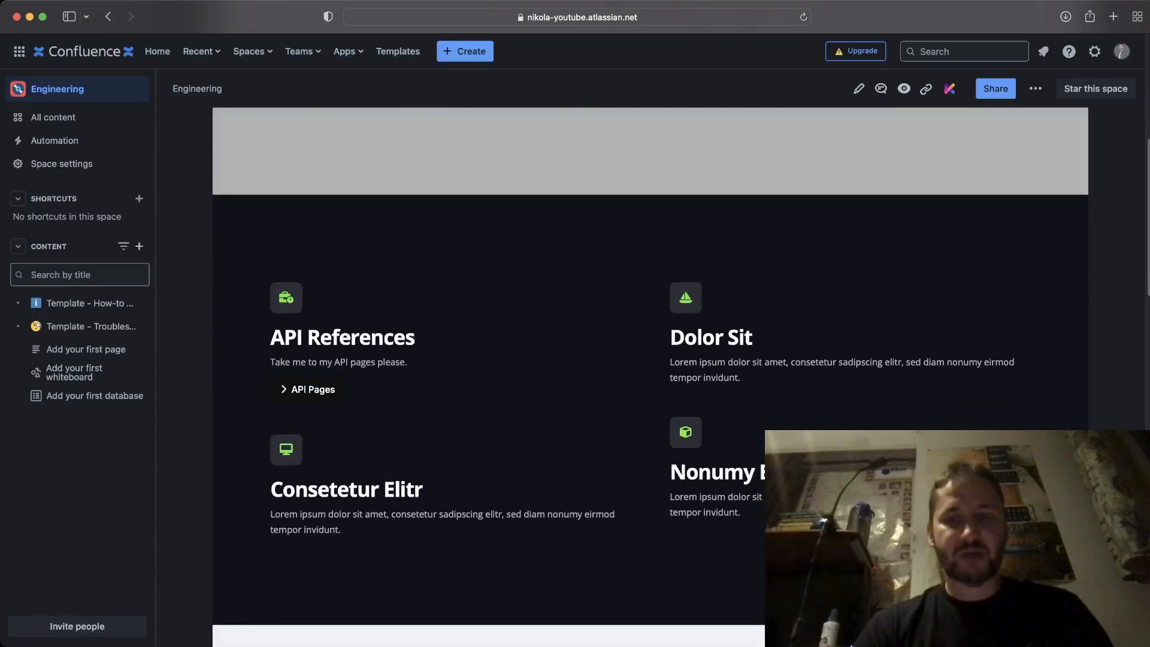